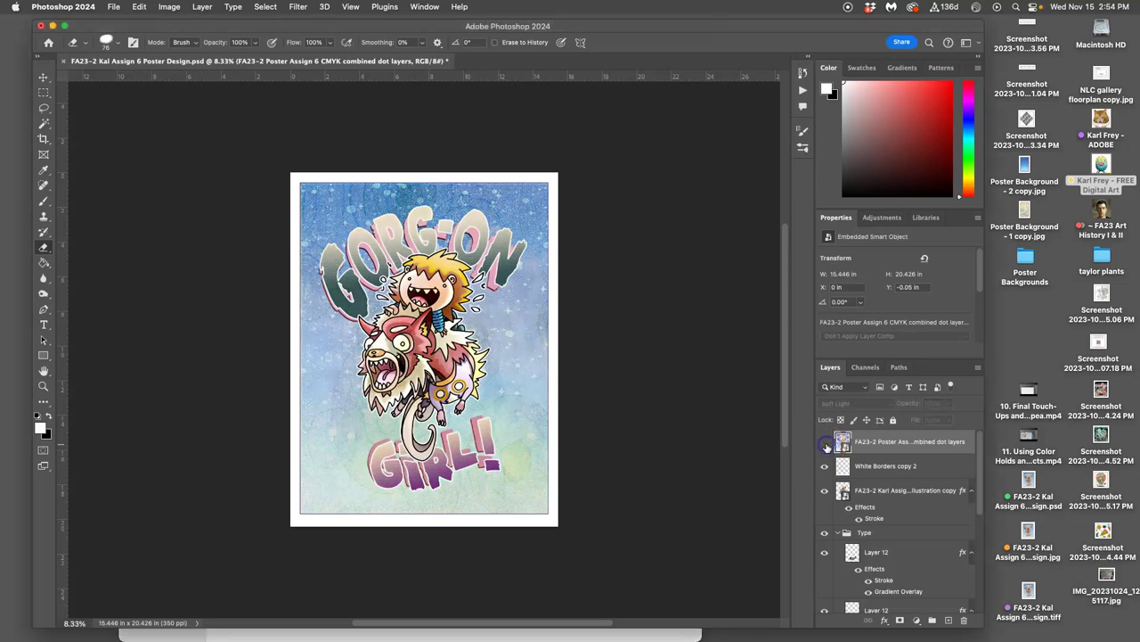
Open the poster design PSD from the desktop as a second document
{"action": "scroll", "coordinate": [426, 356], "scroll_direction": "up", "scroll_amount": 8}
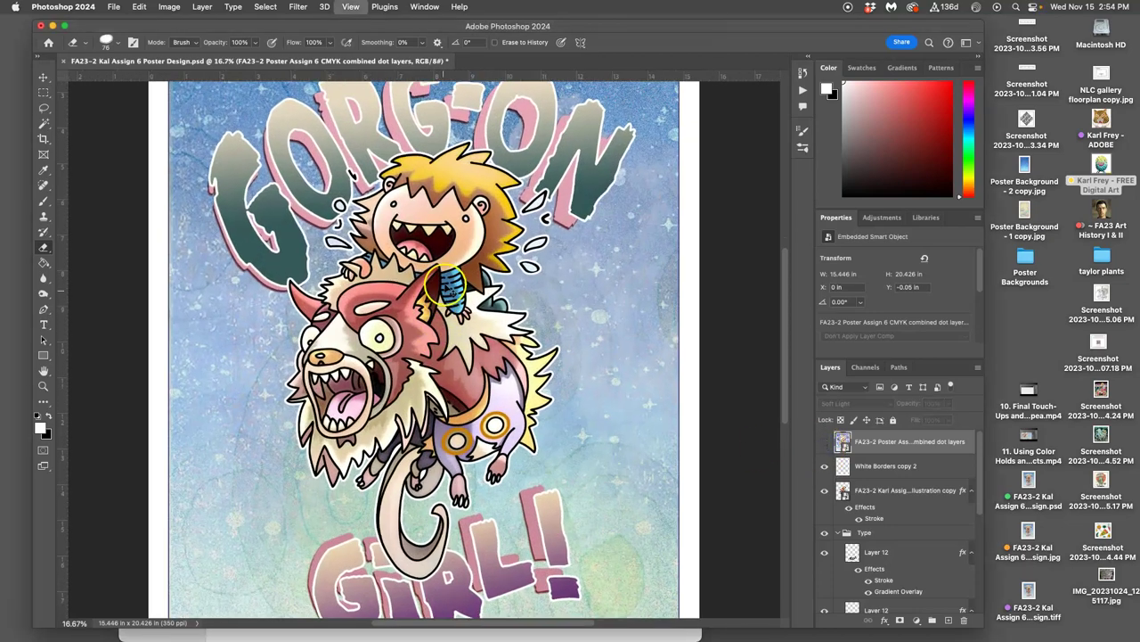
{"action": "scroll", "coordinate": [438, 265], "scroll_direction": "up", "scroll_amount": 5}
{"action": "scroll", "coordinate": [437, 265], "scroll_direction": "down", "scroll_amount": 12}
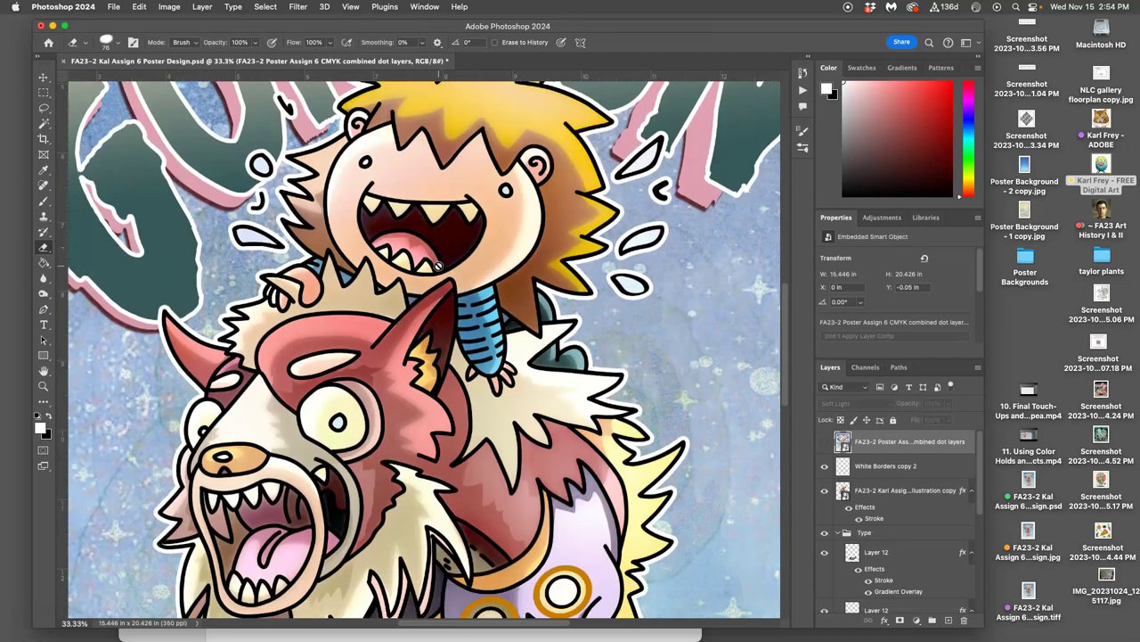
{"action": "scroll", "coordinate": [438, 265], "scroll_direction": "down", "scroll_amount": 6}
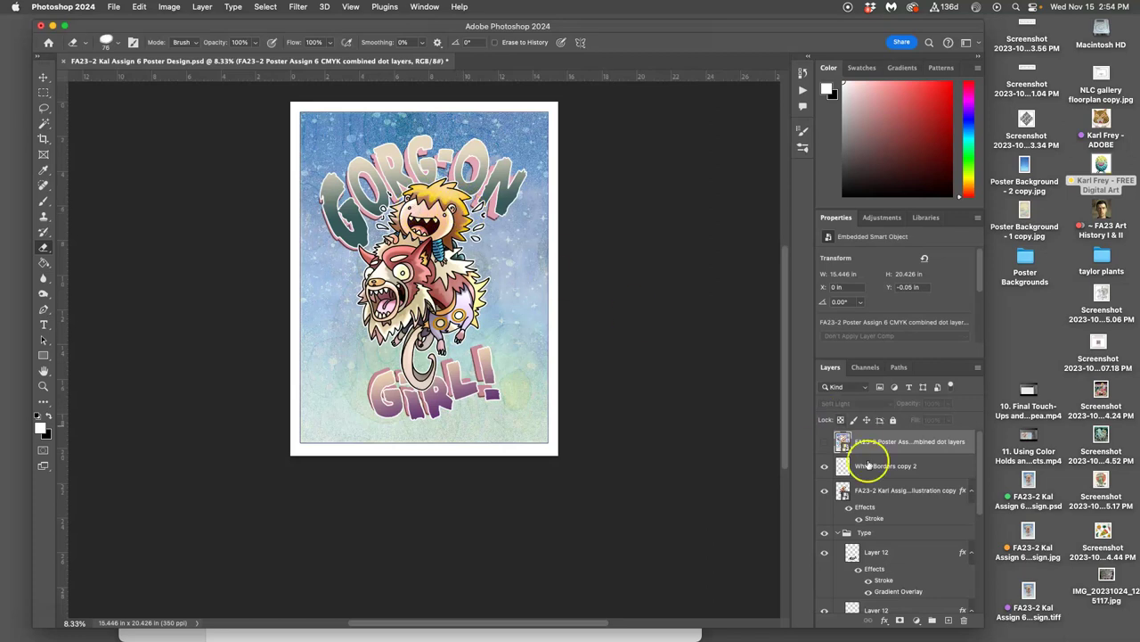
{"action": "left_click", "coordinate": [1029, 481]}
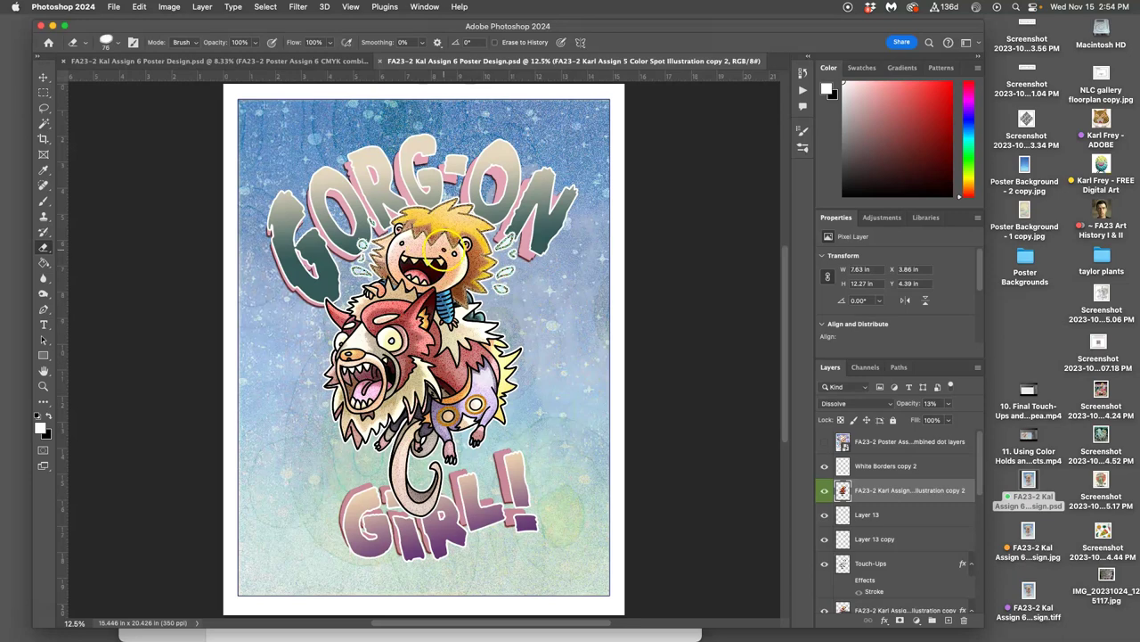
Zoom in on the wolf's head to inspect the fur texture, then zoom back out
{"action": "key", "text": "super+equal"}
{"action": "key", "text": "super+equal"}
{"action": "key", "text": "super+equal"}
{"action": "key", "text": "super+equal"}
{"action": "key", "text": "super+equal"}
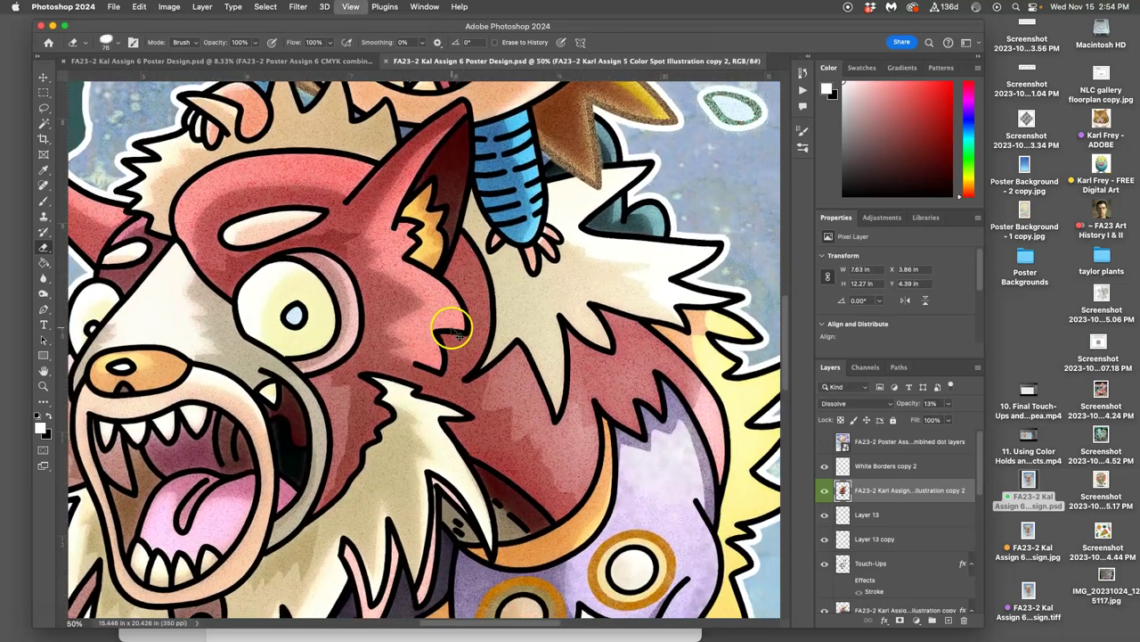
{"action": "key", "text": "super+equal"}
{"action": "key", "text": "super+equal"}
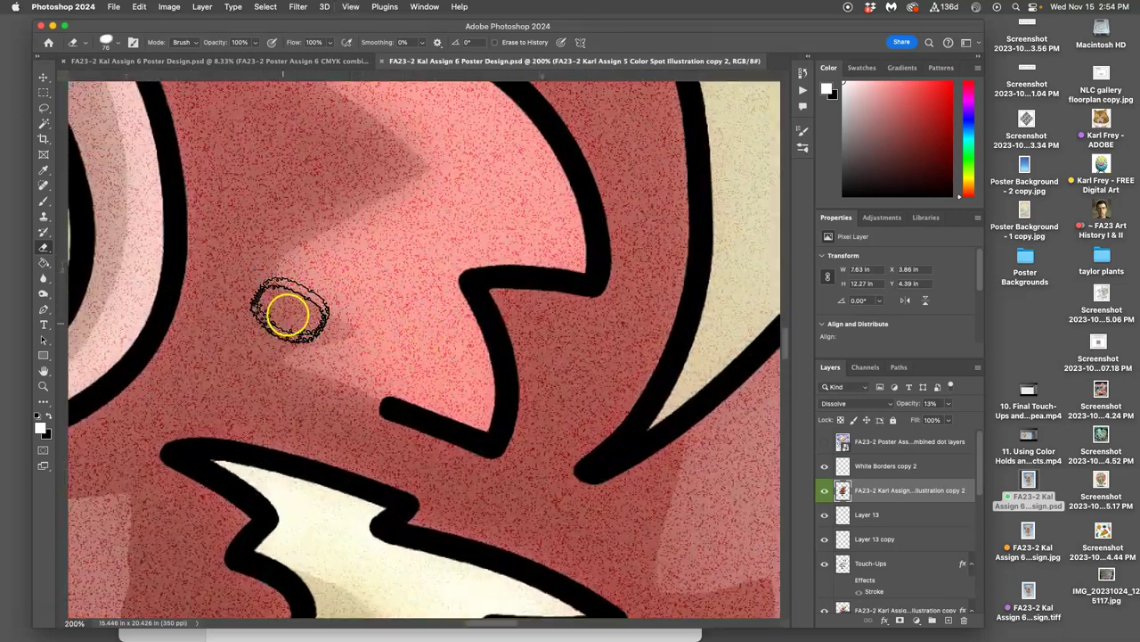
{"action": "scroll", "coordinate": [312, 258], "scroll_direction": "up", "scroll_amount": 2}
{"action": "scroll", "coordinate": [312, 258], "scroll_direction": "up", "scroll_amount": 5}
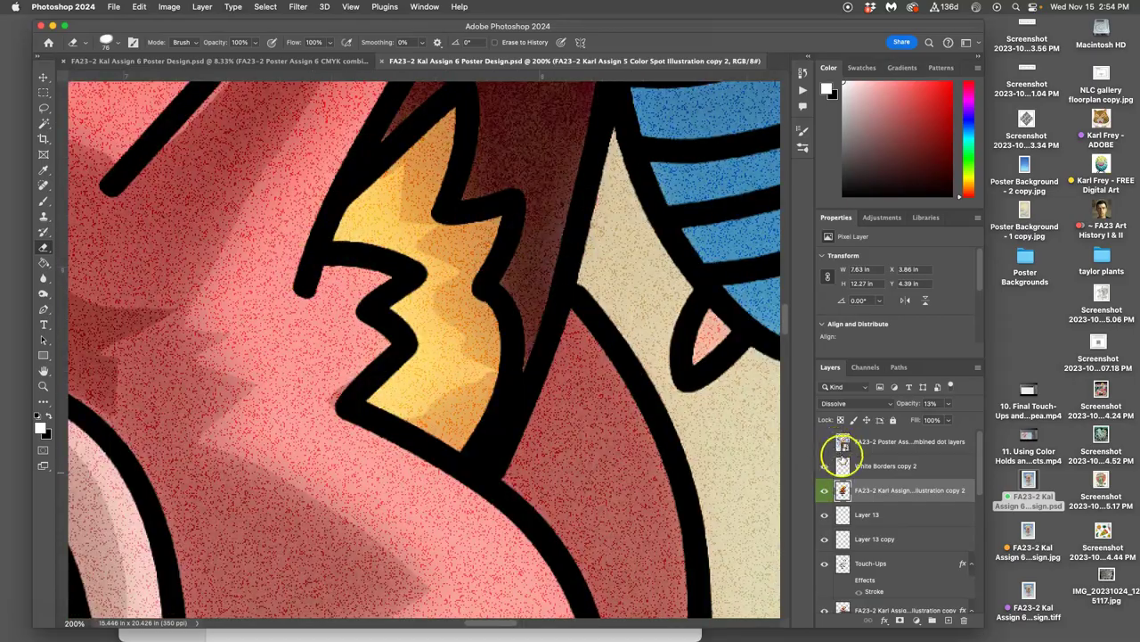
{"action": "scroll", "coordinate": [603, 458], "scroll_direction": "down", "scroll_amount": 5}
{"action": "scroll", "coordinate": [603, 458], "scroll_direction": "left", "scroll_amount": 5}
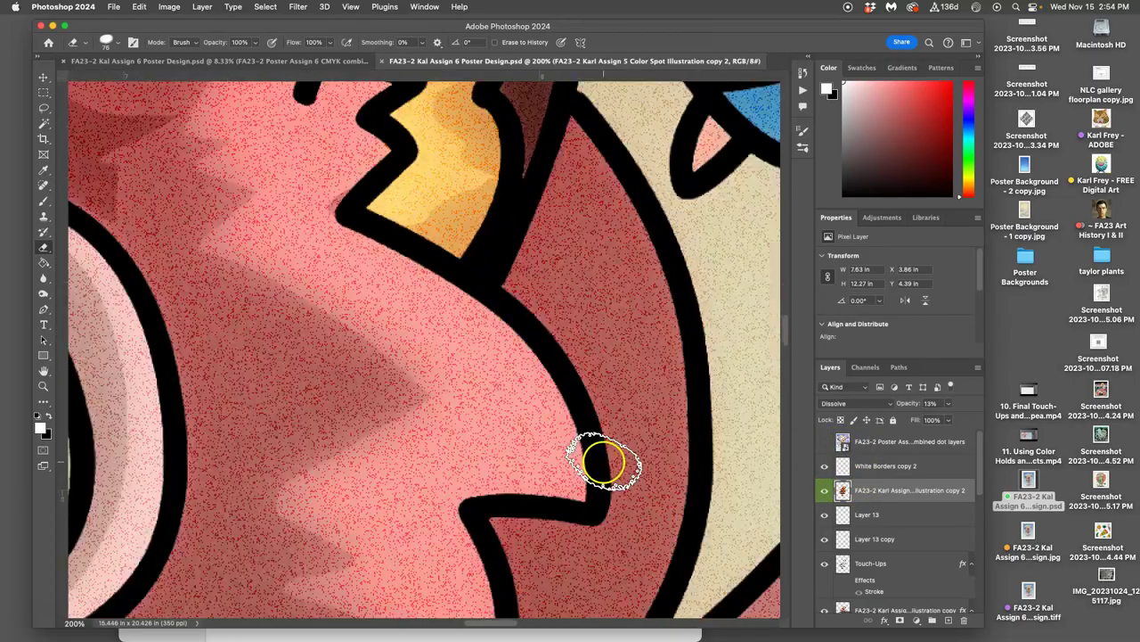
{"action": "key", "text": "super+minus"}
{"action": "scroll", "coordinate": [603, 458], "scroll_direction": "down", "scroll_amount": 6}
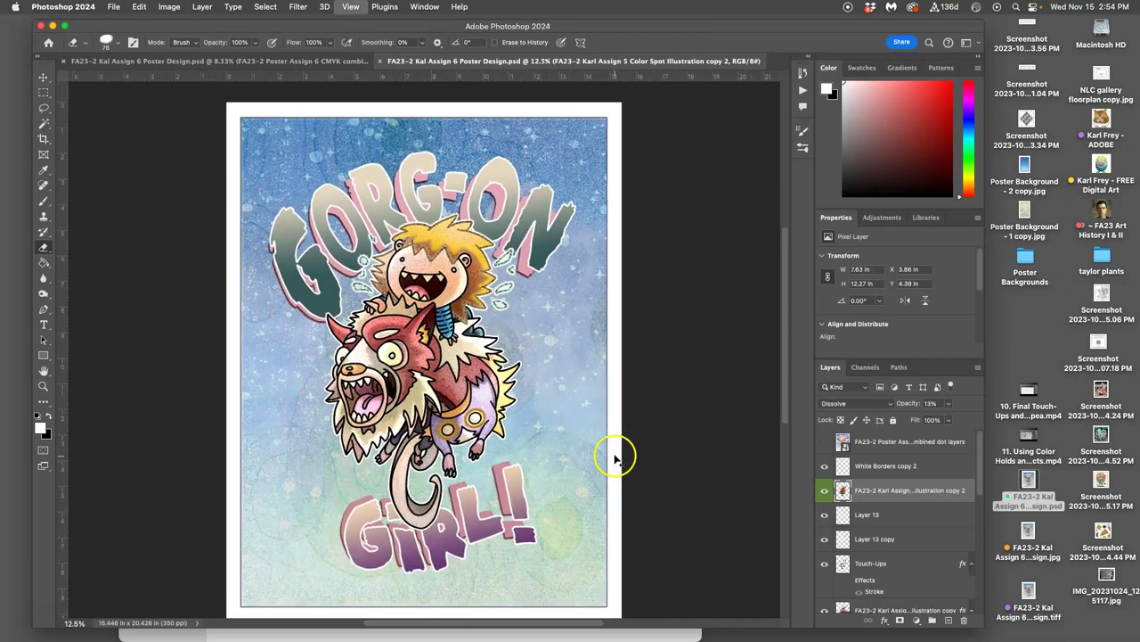
In the CMYK document, show the combined dot layers overlay, inspect its halftone dots, and select it
{"action": "left_click", "coordinate": [295, 63]}
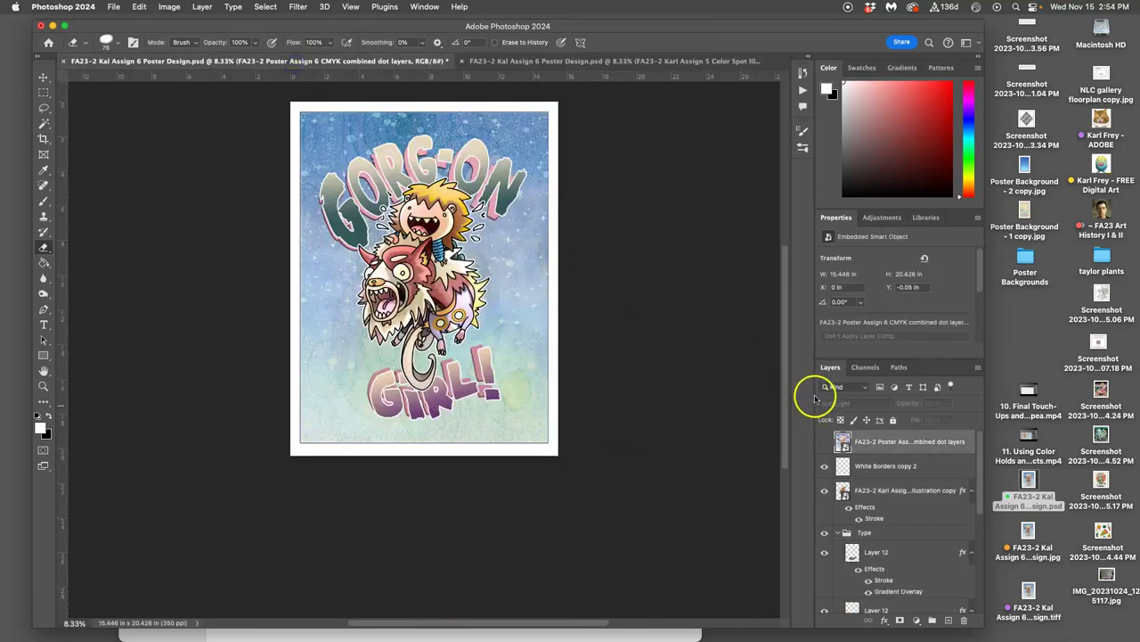
{"action": "left_click", "coordinate": [825, 442]}
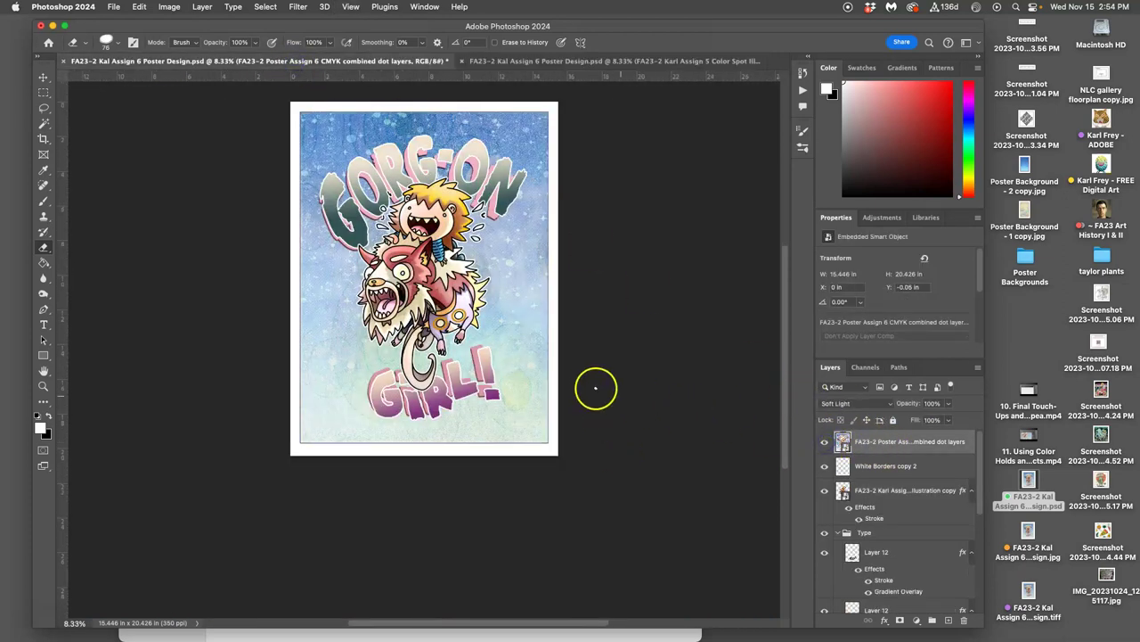
{"action": "key", "text": "super+1"}
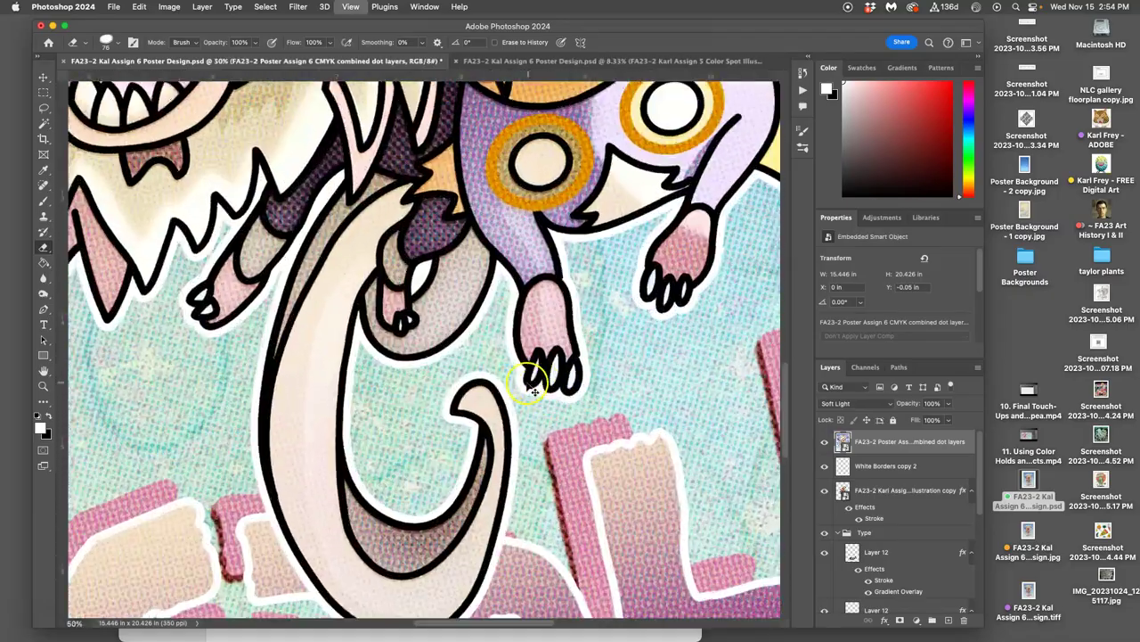
{"action": "scroll", "coordinate": [445, 334], "scroll_direction": "left", "scroll_amount": 10}
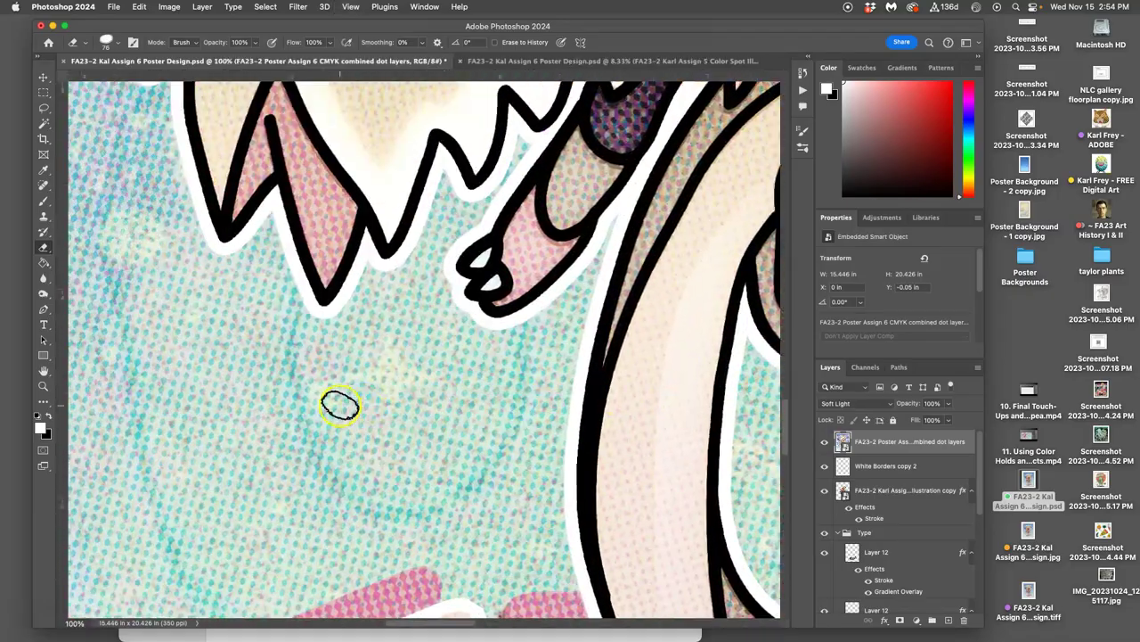
{"action": "scroll", "coordinate": [384, 303], "scroll_direction": "down", "scroll_amount": 15}
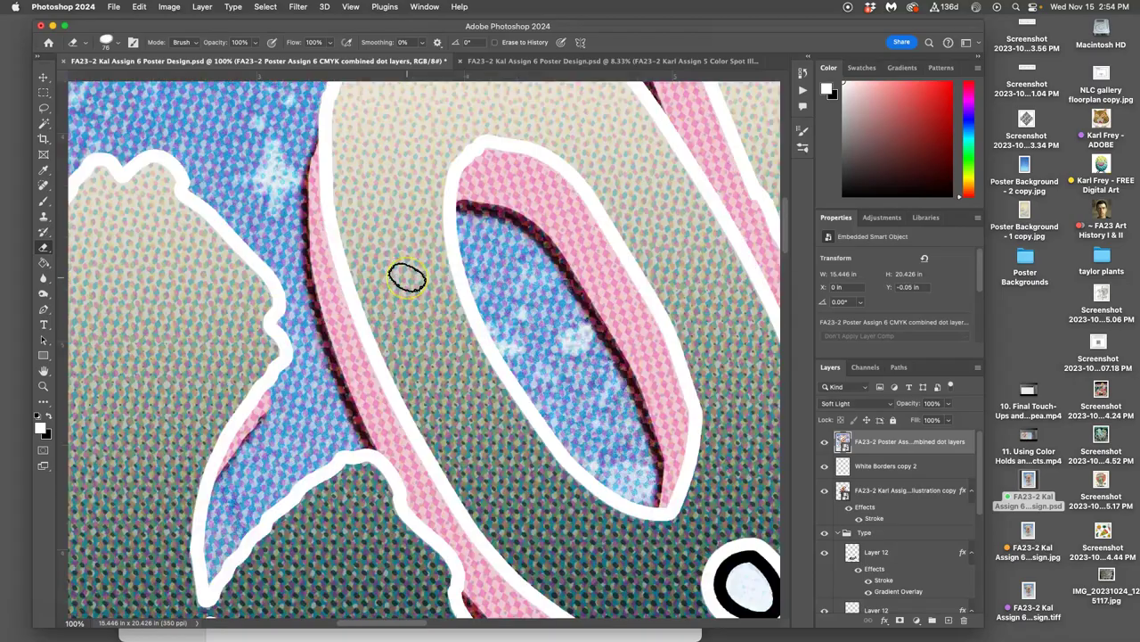
{"action": "scroll", "coordinate": [407, 278], "scroll_direction": "down", "scroll_amount": 15}
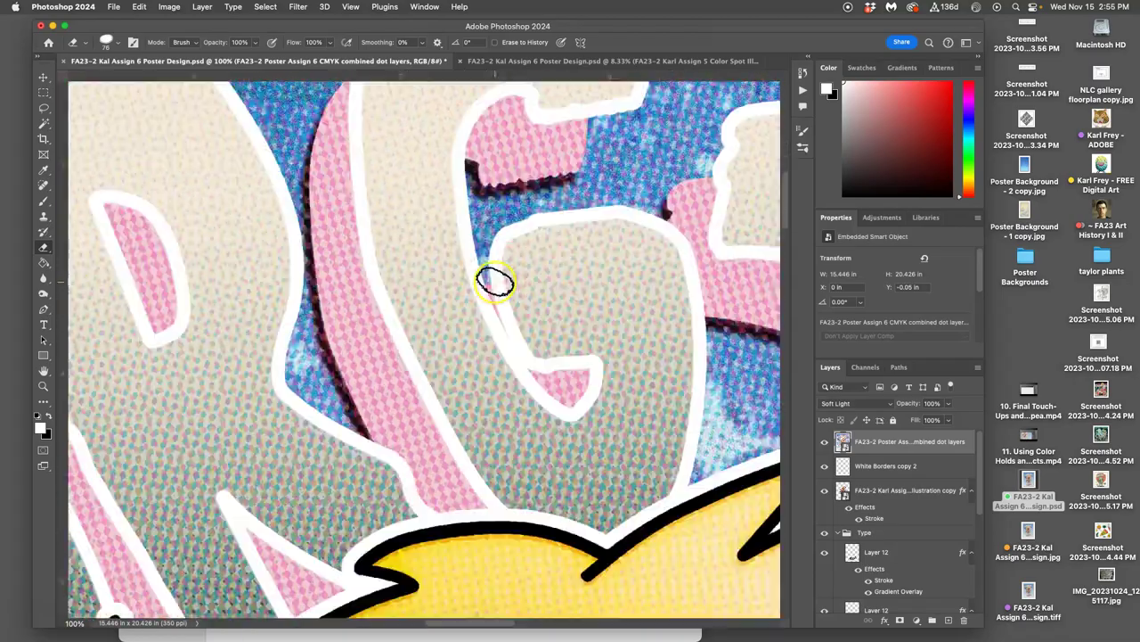
{"action": "scroll", "coordinate": [586, 290], "scroll_direction": "right", "scroll_amount": 15}
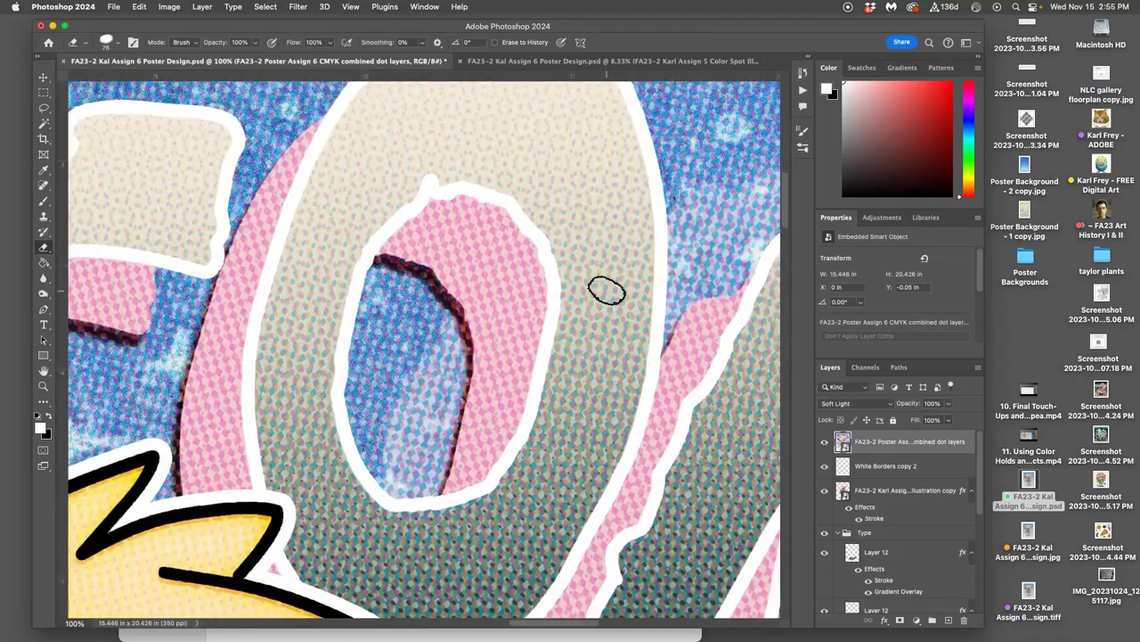
{"action": "scroll", "coordinate": [607, 291], "scroll_direction": "down", "scroll_amount": 15}
{"action": "left_click", "coordinate": [877, 441]}
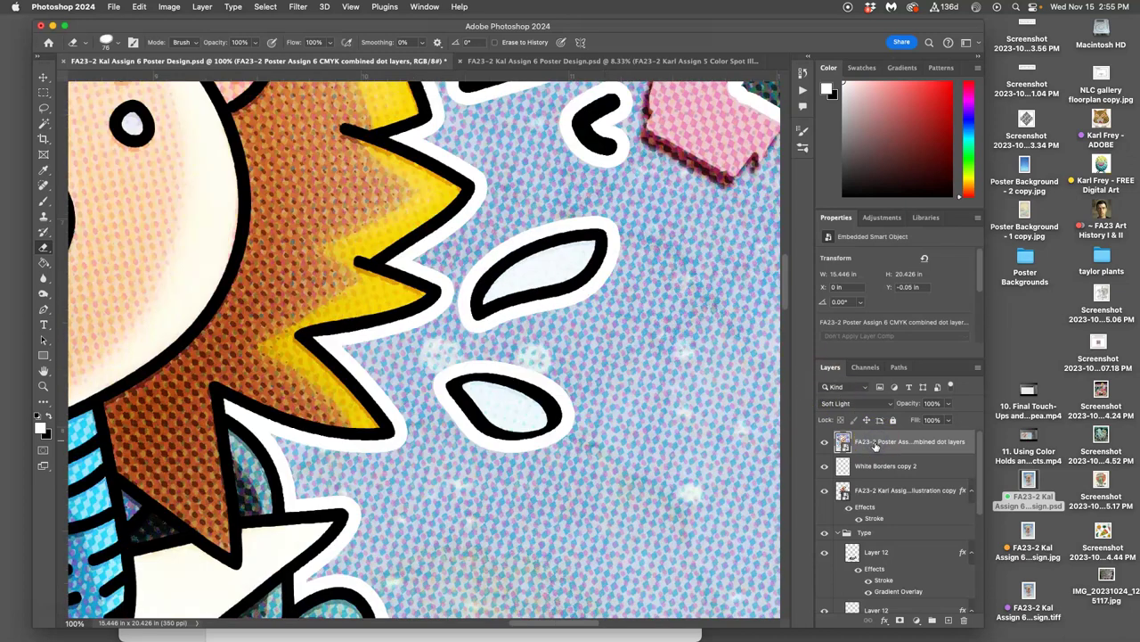
Float the CMYK combined dot layers document in its own window, moved down out of the way
{"action": "left_click_drag", "start_coordinate": [279, 66], "coordinate": [110, 216]}
{"action": "left_click", "coordinate": [739, 409]}
{"action": "left_click_drag", "start_coordinate": [537, 222], "coordinate": [526, 481]}
Drag the dot layer into the poster design document and align it with the artwork
{"action": "left_click_drag", "start_coordinate": [901, 440], "coordinate": [421, 307]}
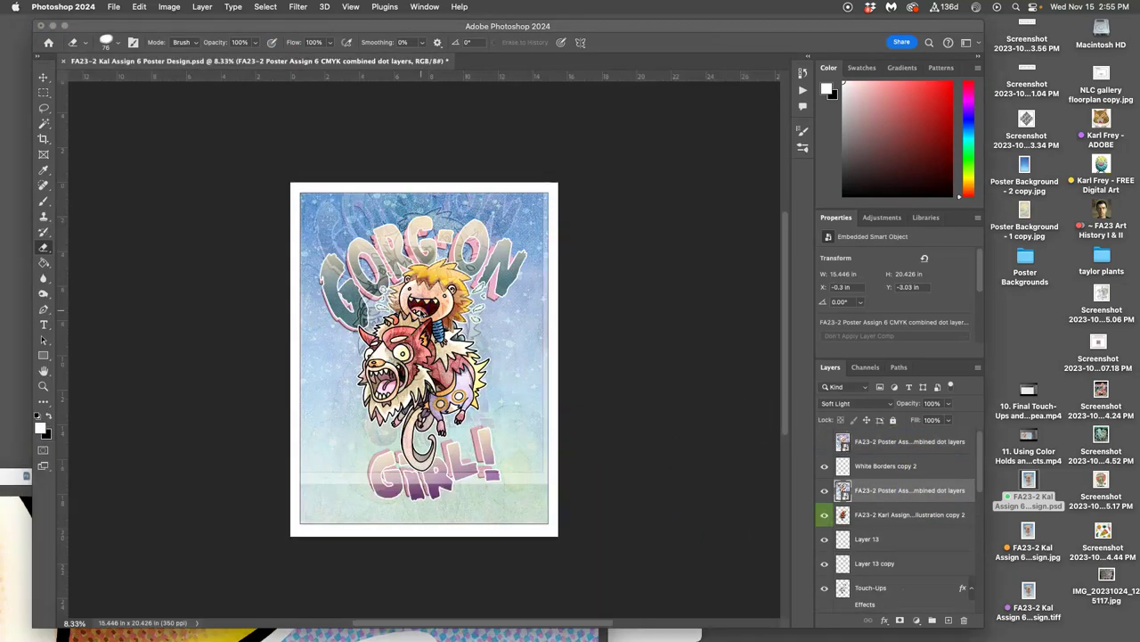
{"action": "left_click", "coordinate": [44, 78]}
{"action": "left_click_drag", "start_coordinate": [421, 248], "coordinate": [421, 290]}
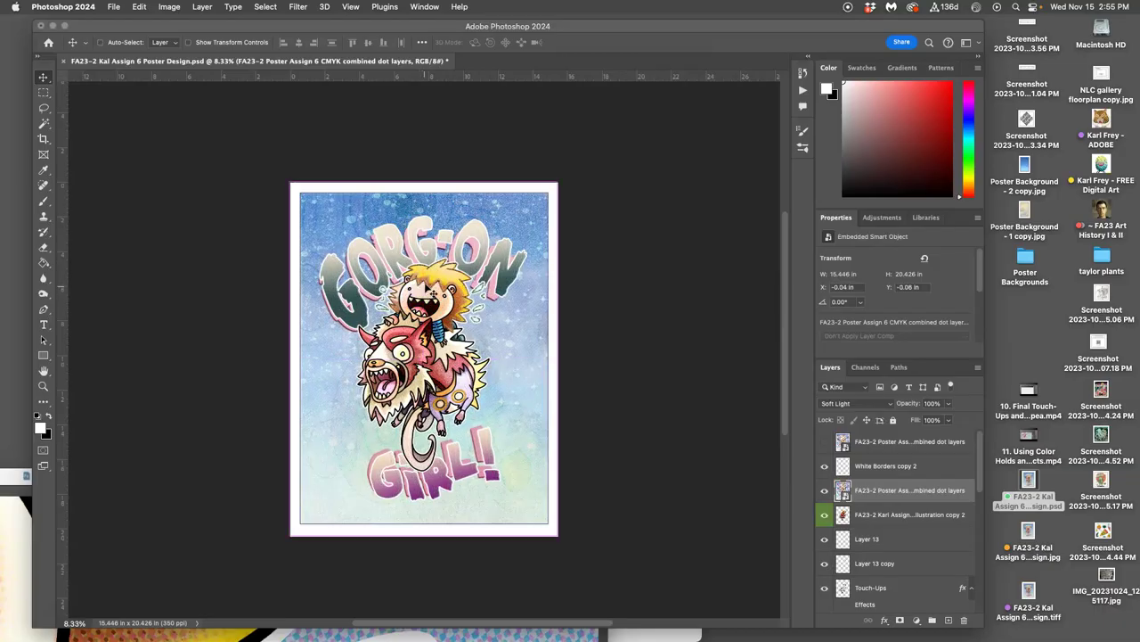
After checking alignment up close, move the dot layer above White Borders copy 2 and nudge it down
{"action": "key", "text": "super+plus"}
{"action": "key", "text": "super+plus"}
{"action": "key", "text": "super+plus"}
{"action": "key", "text": "super+plus"}
{"action": "key", "text": "super+plus"}
{"action": "key", "text": "super+plus"}
{"action": "key", "text": "super+plus"}
{"action": "key", "text": "super+plus"}
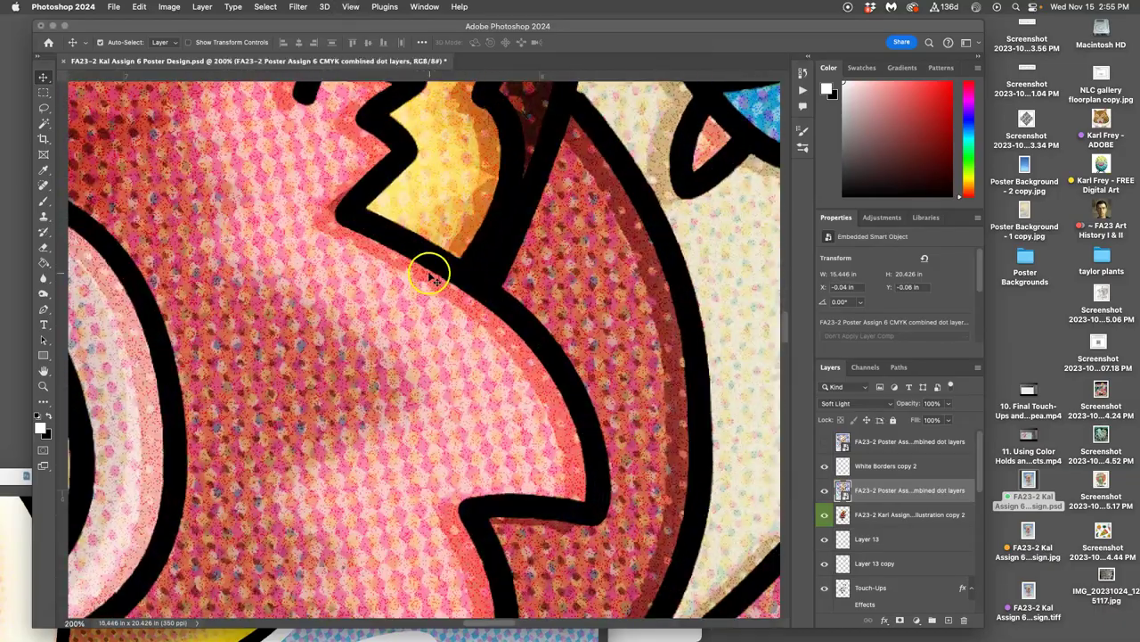
{"action": "scroll", "coordinate": [426, 273], "scroll_direction": "down", "scroll_amount": 15}
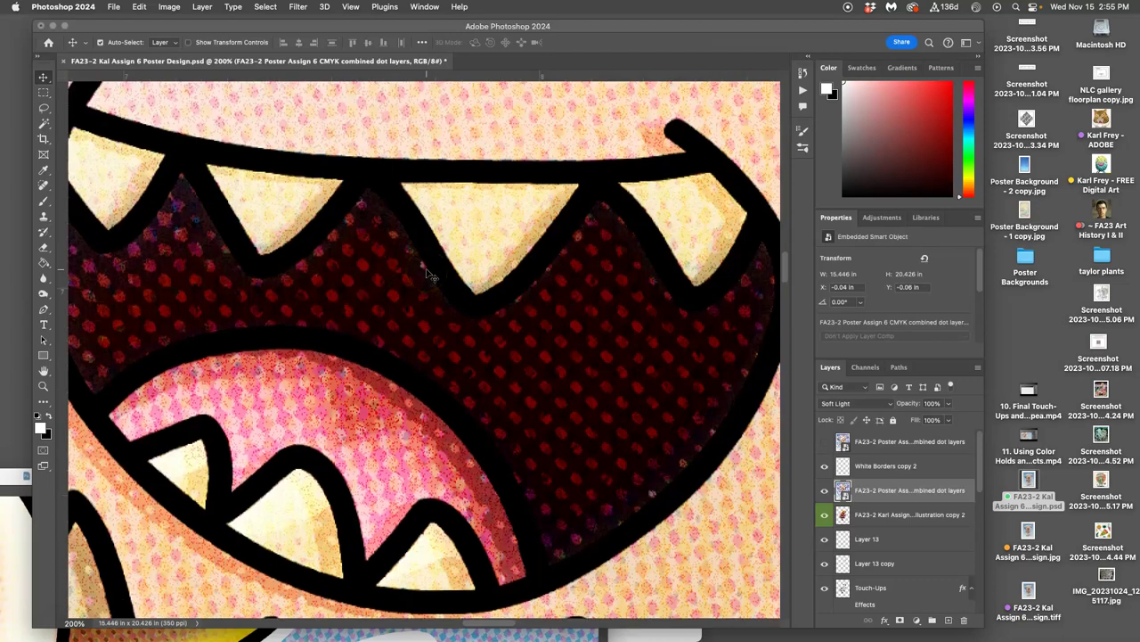
{"action": "scroll", "coordinate": [427, 273], "scroll_direction": "up", "scroll_amount": 5}
{"action": "scroll", "coordinate": [428, 273], "scroll_direction": "down", "scroll_amount": 2}
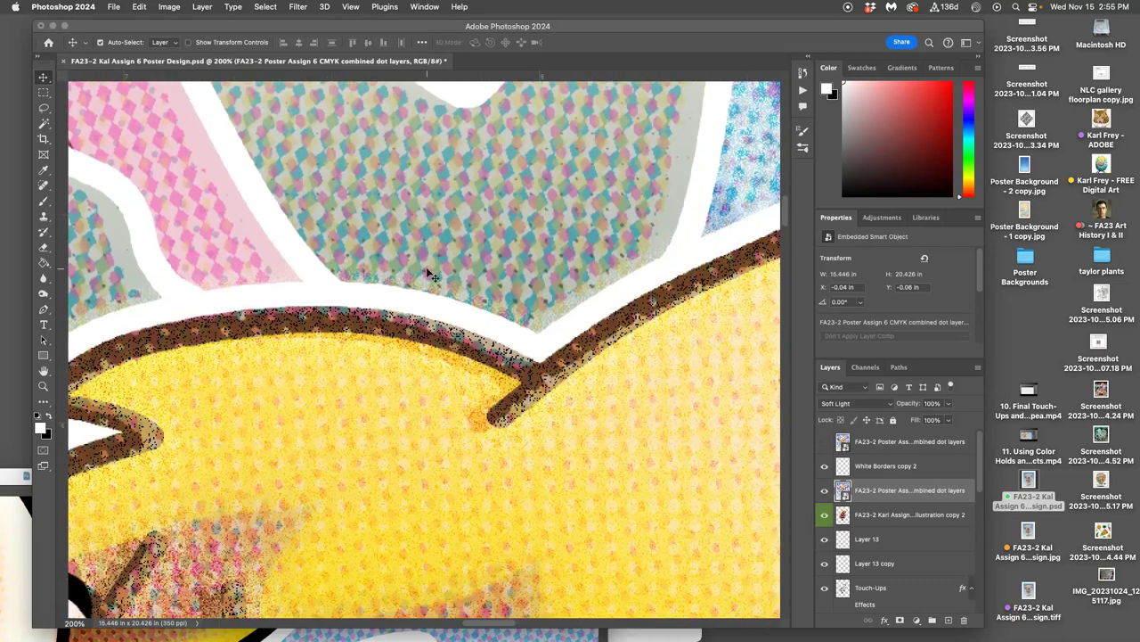
{"action": "key", "text": "super+minus"}
{"action": "key", "text": "super+minus"}
{"action": "left_click", "coordinate": [515, 393]}
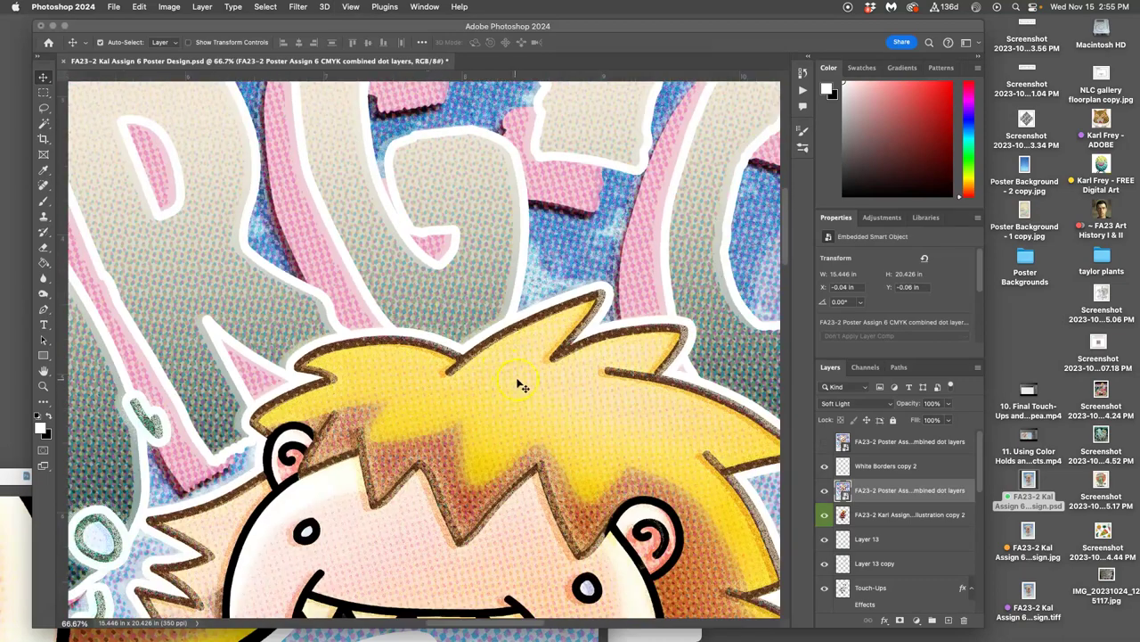
{"action": "left_click_drag", "start_coordinate": [914, 486], "coordinate": [894, 456]}
{"action": "left_click_drag", "start_coordinate": [627, 441], "coordinate": [631, 443]}
{"action": "scroll", "coordinate": [670, 429], "scroll_direction": "right", "scroll_amount": 4}
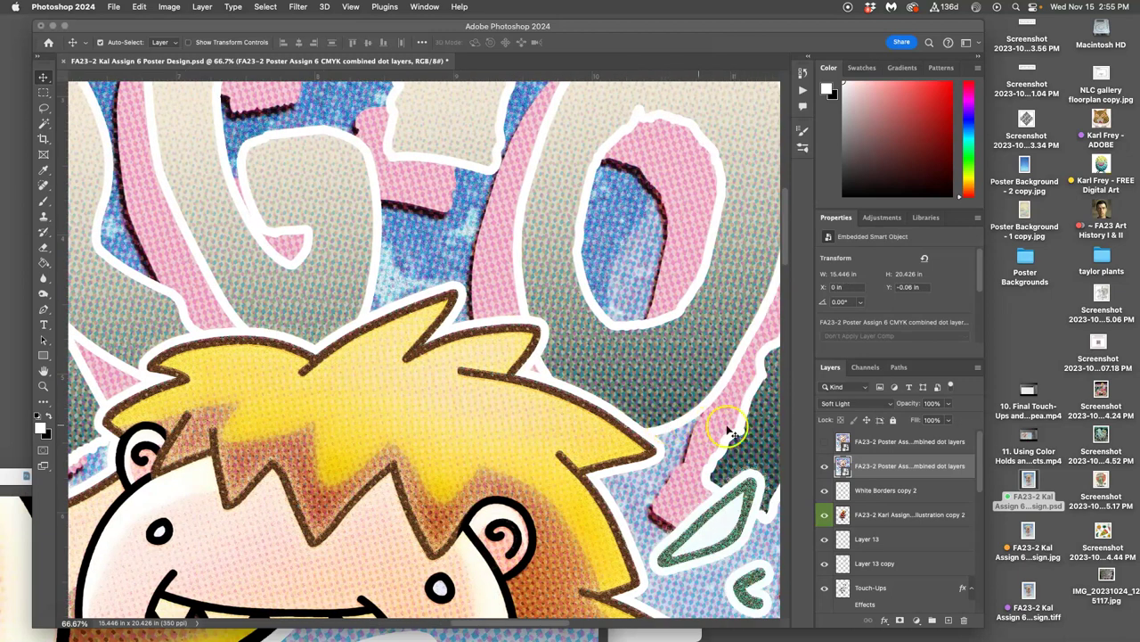
{"action": "key", "text": "super+minus"}
{"action": "left_click", "coordinate": [858, 406]}
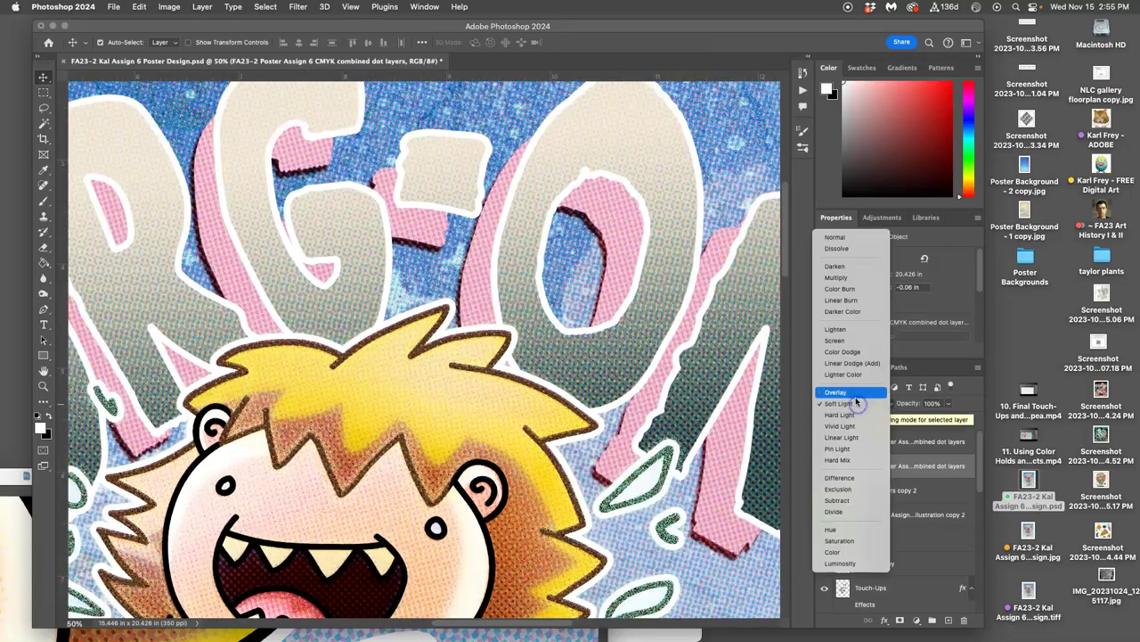
{"action": "left_click", "coordinate": [858, 239]}
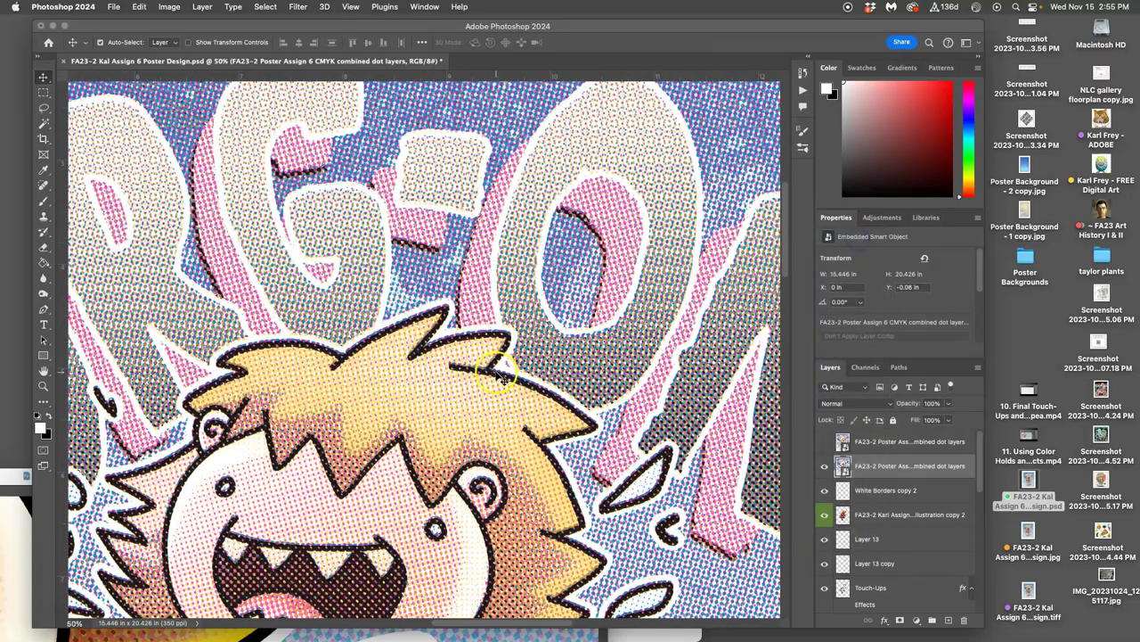
{"action": "scroll", "coordinate": [491, 365], "scroll_direction": "down", "scroll_amount": 10}
{"action": "scroll", "coordinate": [469, 373], "scroll_direction": "left", "scroll_amount": 10}
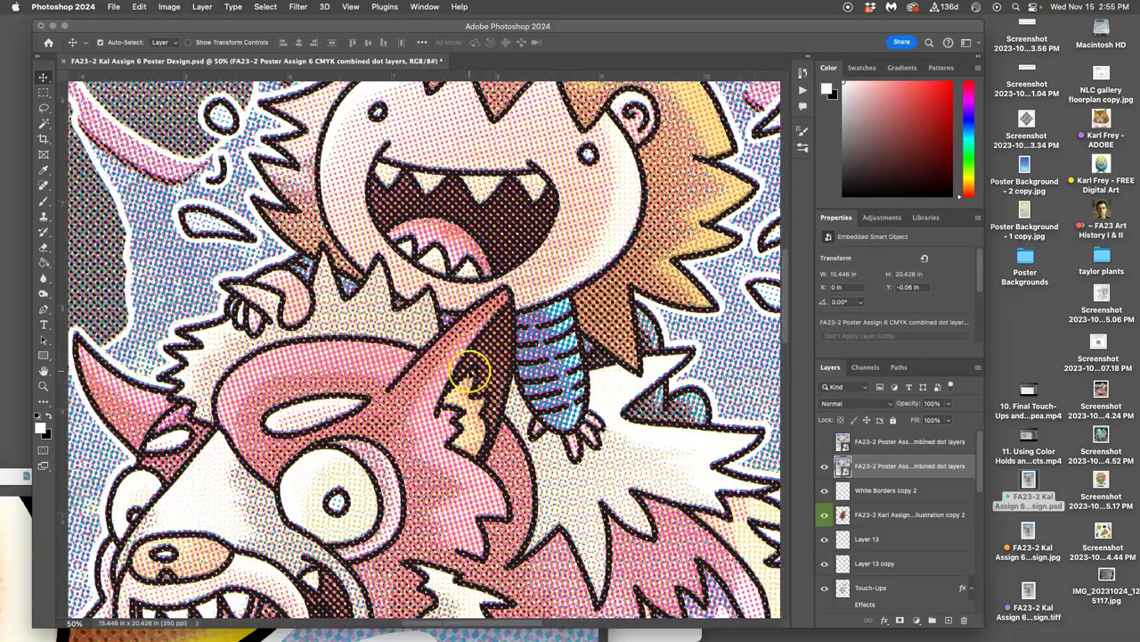
{"action": "scroll", "coordinate": [470, 372], "scroll_direction": "right", "scroll_amount": 10}
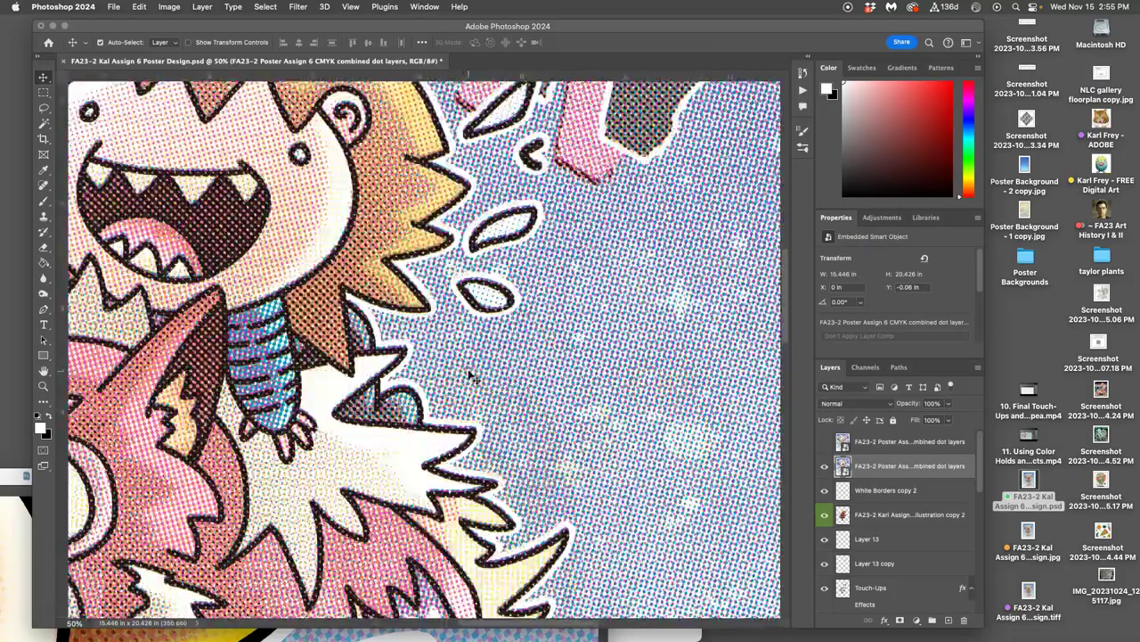
{"action": "scroll", "coordinate": [471, 374], "scroll_direction": "up", "scroll_amount": 10}
{"action": "scroll", "coordinate": [473, 375], "scroll_direction": "right", "scroll_amount": 10}
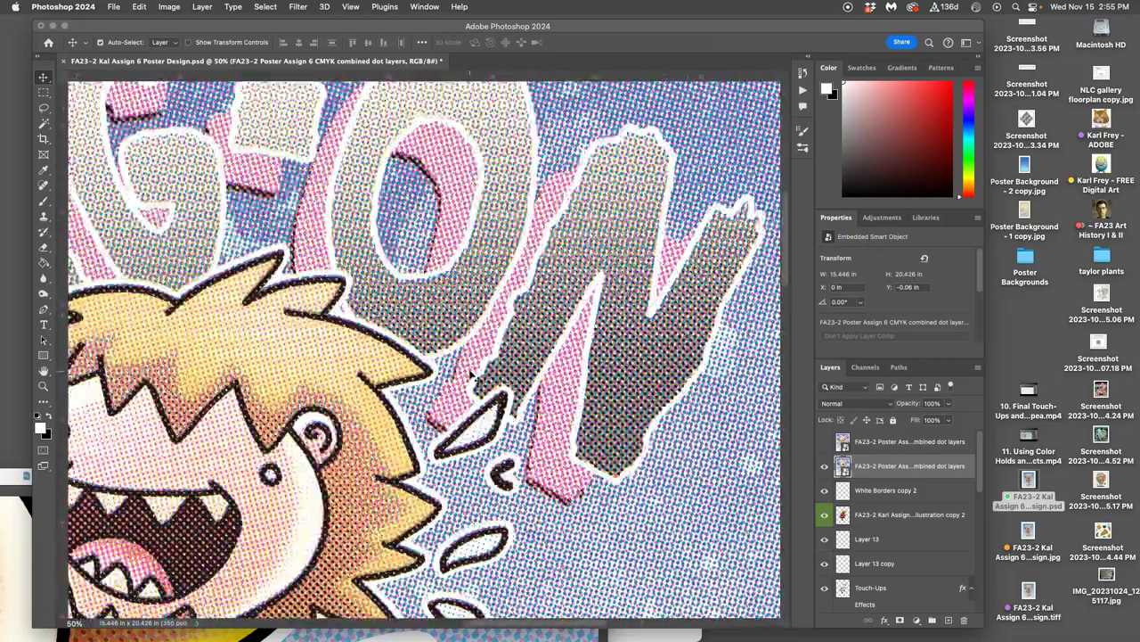
{"action": "scroll", "coordinate": [493, 379], "scroll_direction": "down", "scroll_amount": 10}
{"action": "scroll", "coordinate": [492, 378], "scroll_direction": "down", "scroll_amount": 10}
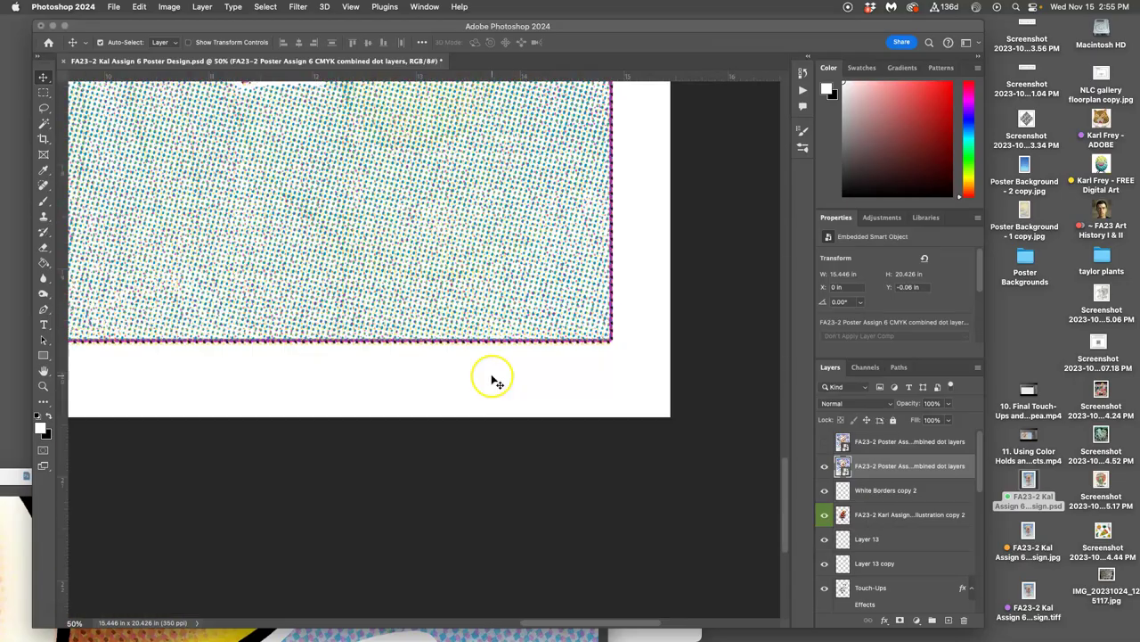
{"action": "scroll", "coordinate": [440, 364], "scroll_direction": "left", "scroll_amount": 10}
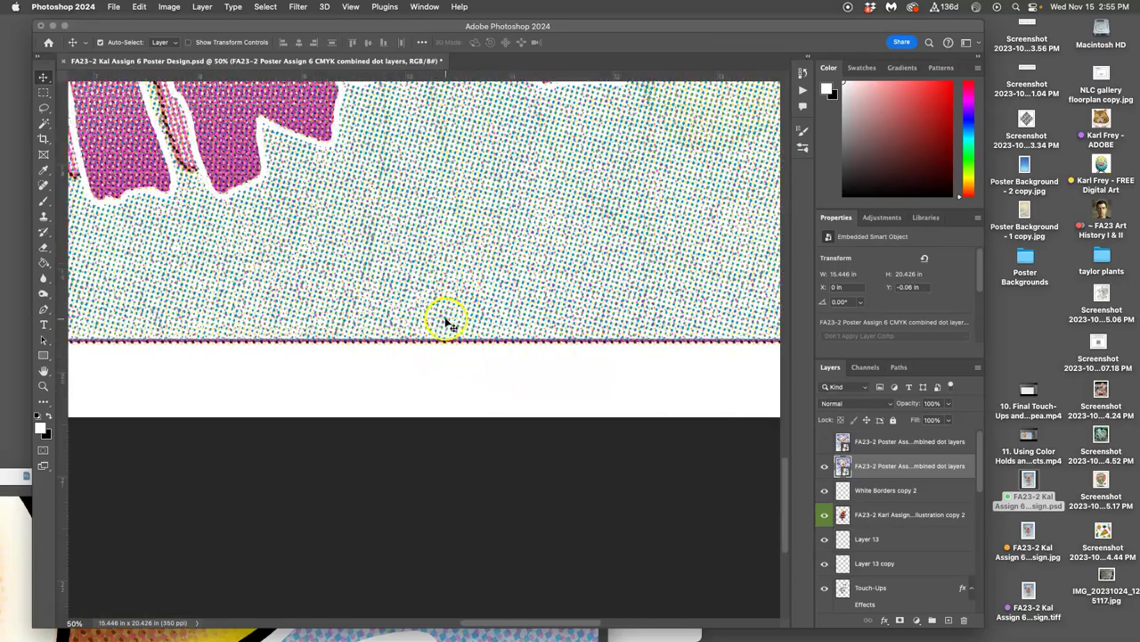
{"action": "scroll", "coordinate": [448, 321], "scroll_direction": "up", "scroll_amount": 5}
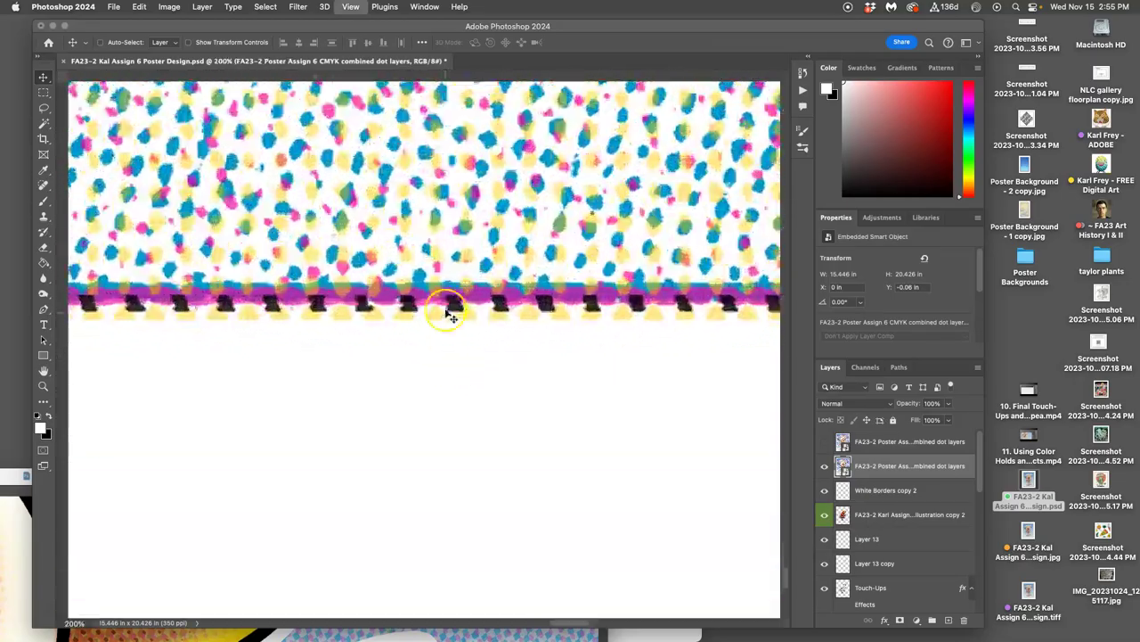
{"action": "scroll", "coordinate": [451, 248], "scroll_direction": "up", "scroll_amount": 5}
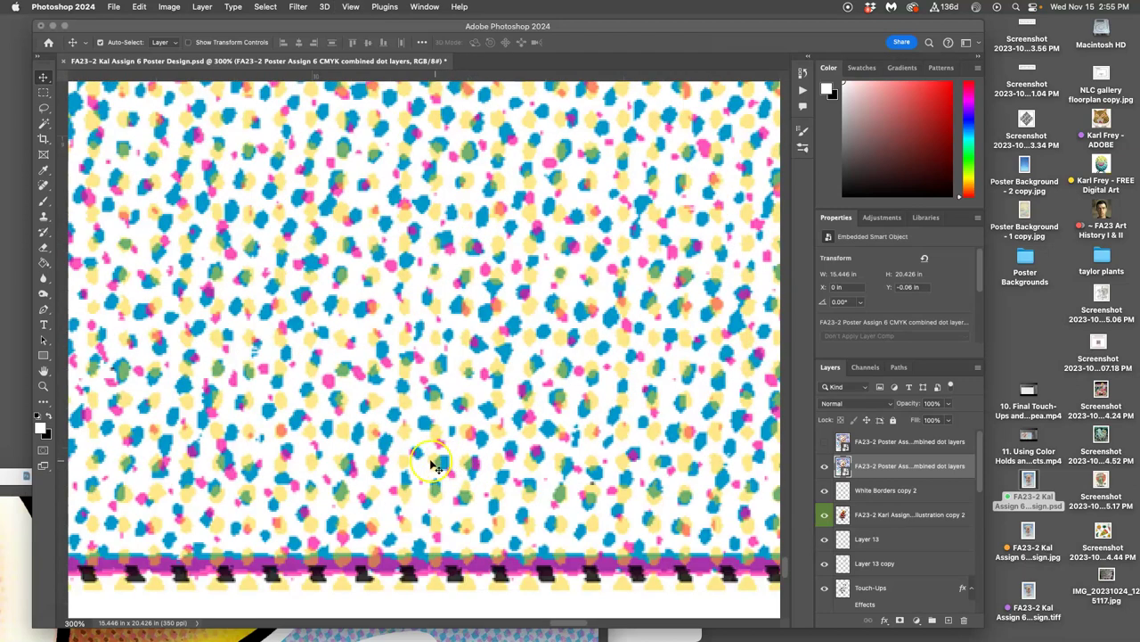
{"action": "scroll", "coordinate": [481, 347], "scroll_direction": "up", "scroll_amount": 10}
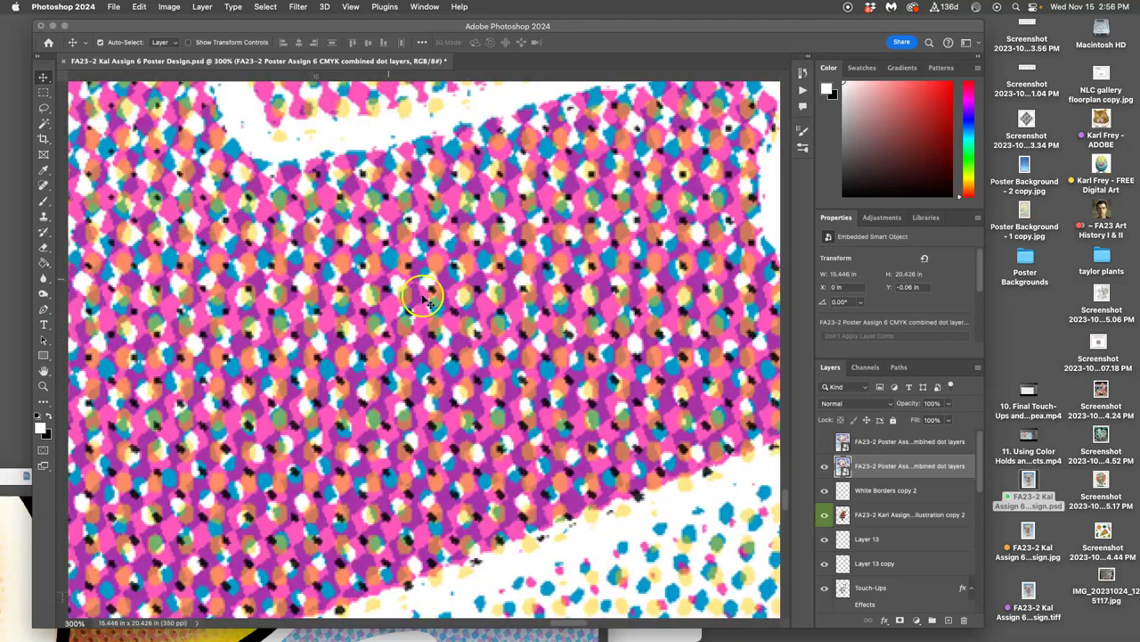
{"action": "scroll", "coordinate": [383, 296], "scroll_direction": "up", "scroll_amount": 10}
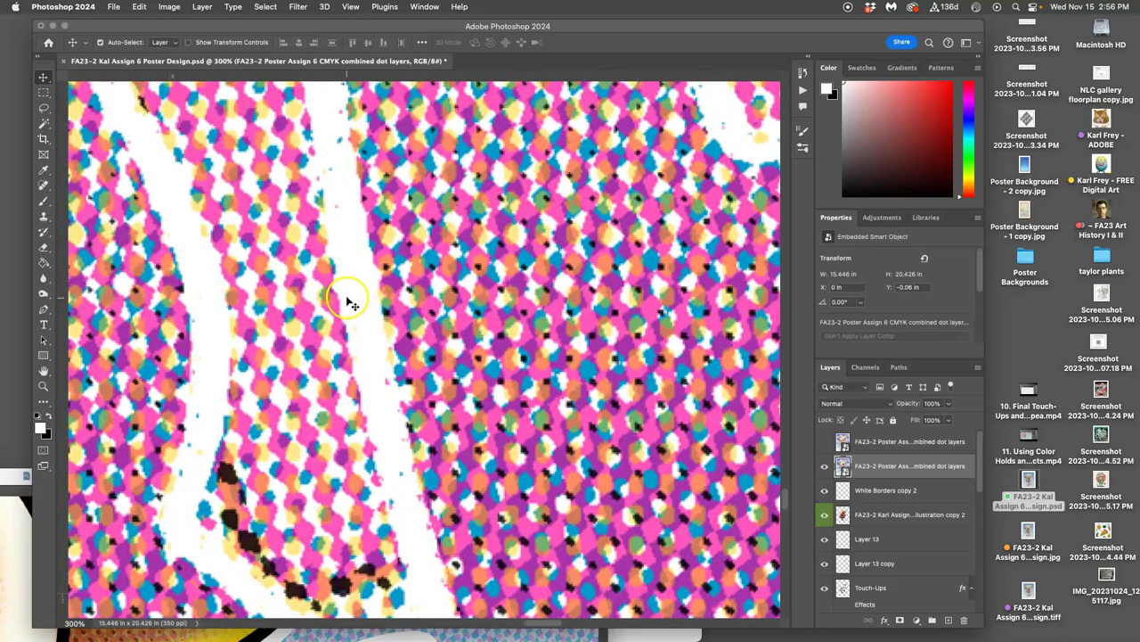
{"action": "scroll", "coordinate": [349, 301], "scroll_direction": "down", "scroll_amount": 5}
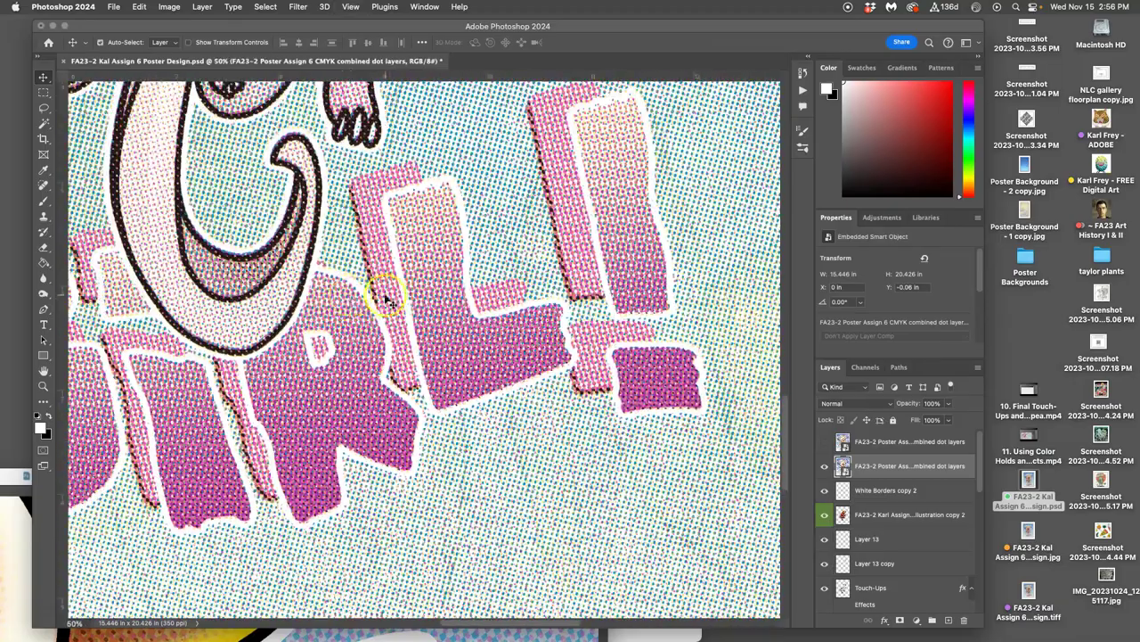
{"action": "scroll", "coordinate": [331, 294], "scroll_direction": "up", "scroll_amount": 1}
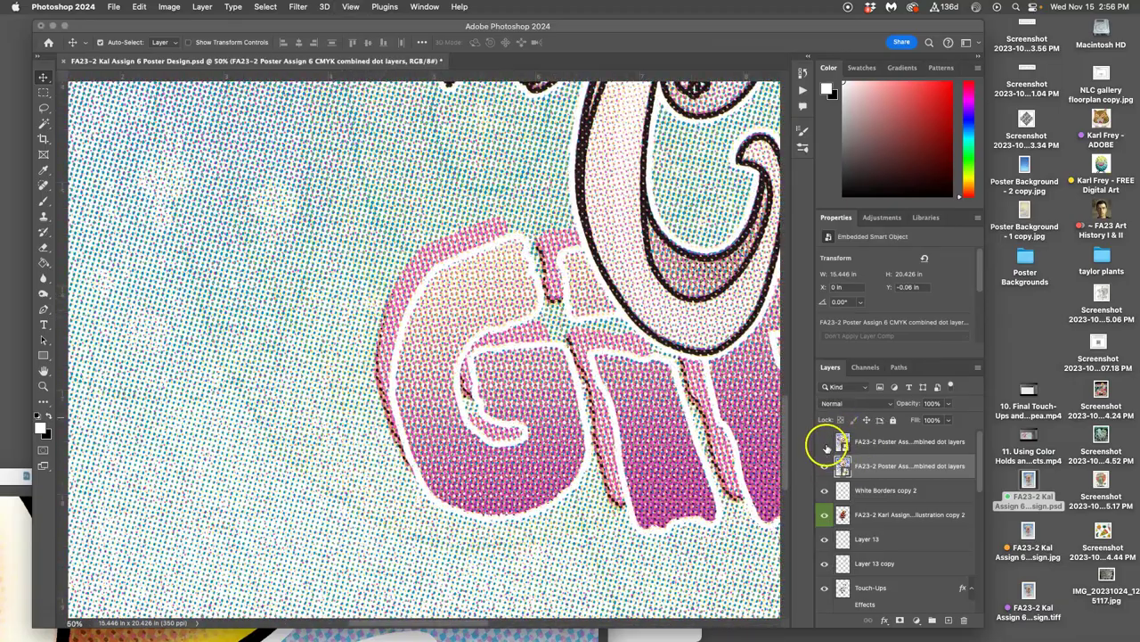
Show and select the top dot-texture layer, hiding the second one, to compare textures
{"action": "left_click", "coordinate": [825, 444]}
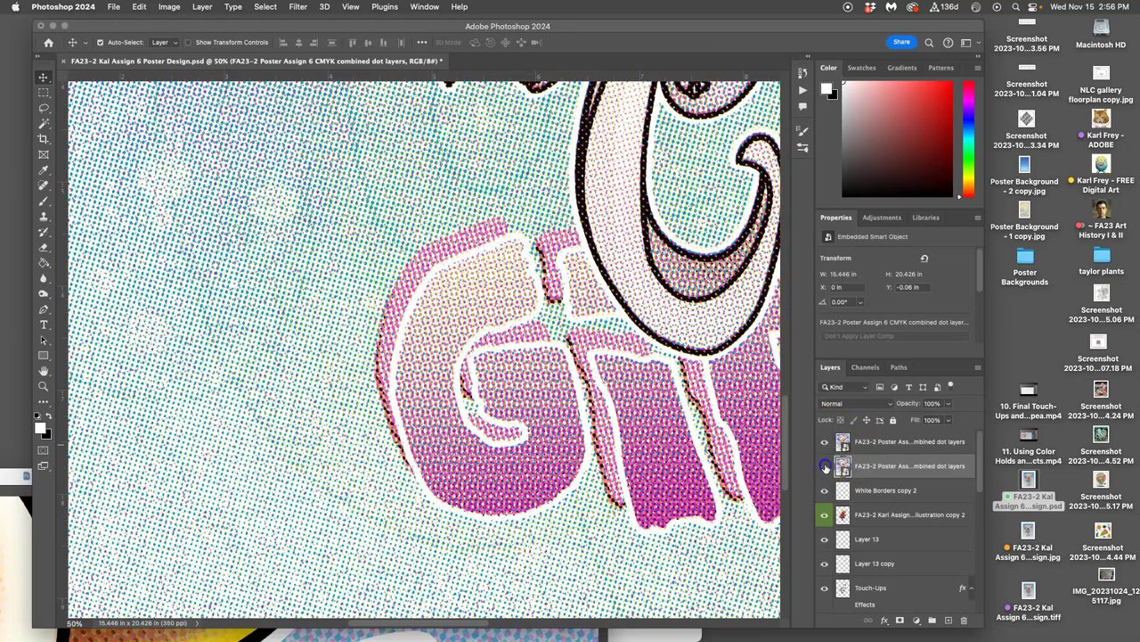
{"action": "left_click", "coordinate": [825, 467]}
{"action": "mouse_move", "coordinate": [673, 453]}
{"action": "left_mouse_down"}
{"action": "mouse_move", "coordinate": [652, 451]}
{"action": "mouse_move", "coordinate": [675, 456]}
{"action": "left_mouse_up"}
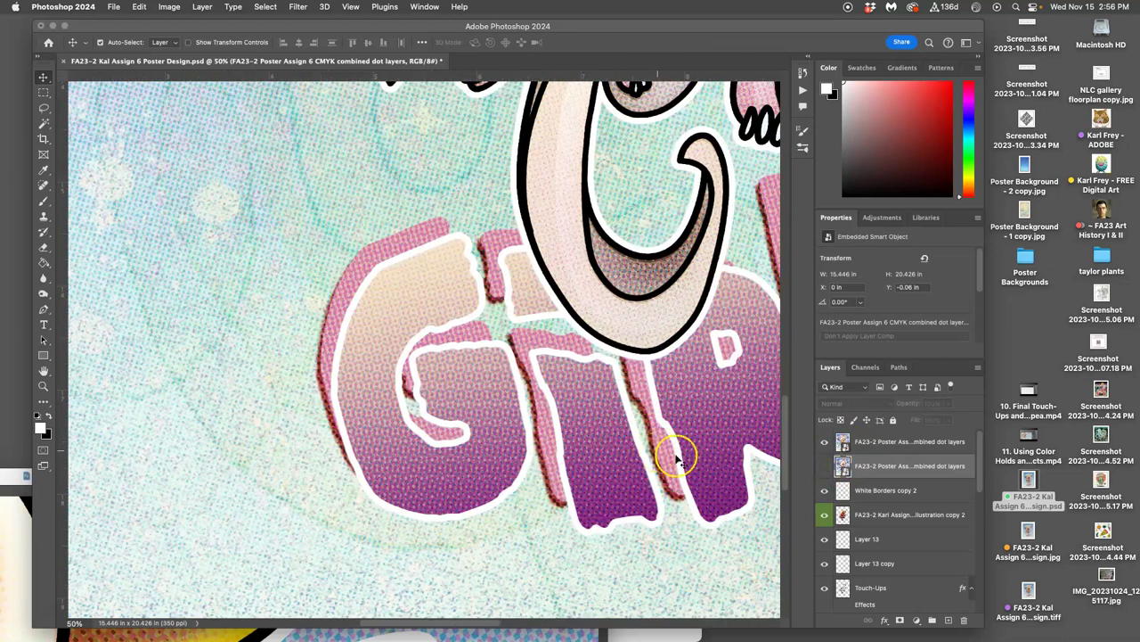
{"action": "left_click", "coordinate": [878, 446]}
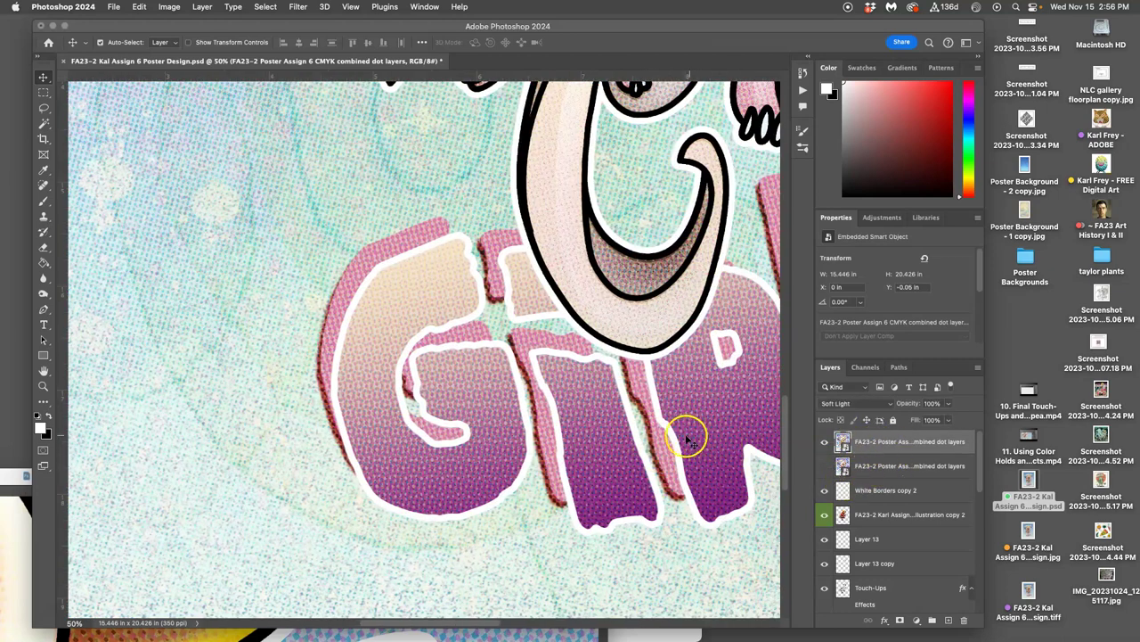
{"action": "key", "text": "super+minus"}
{"action": "key", "text": "super+minus"}
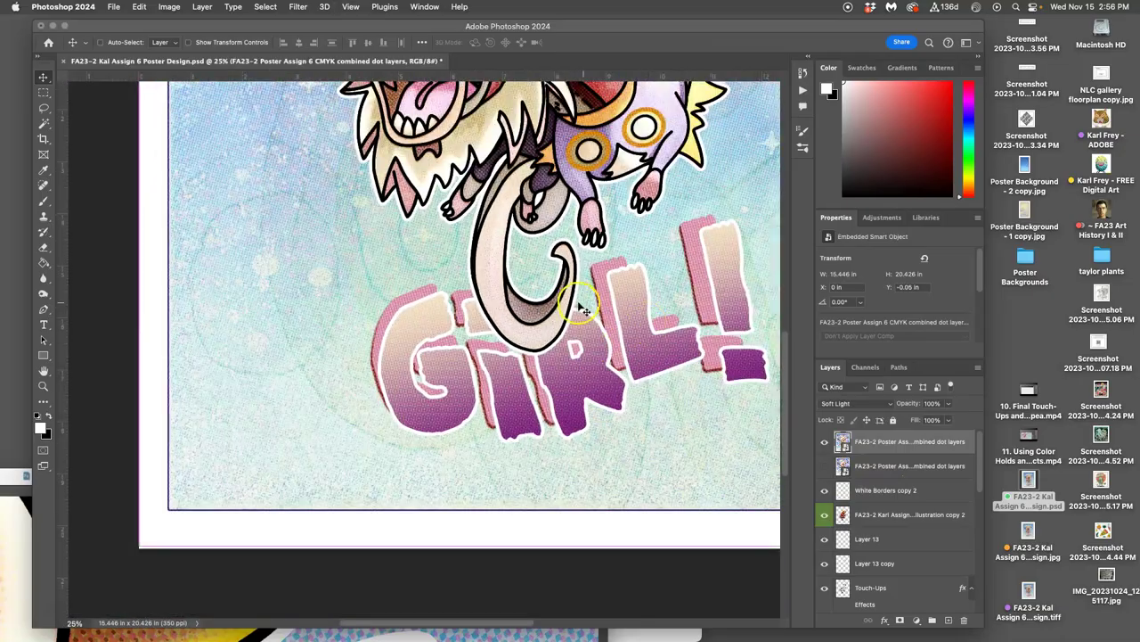
{"action": "scroll", "coordinate": [580, 305], "scroll_direction": "up", "scroll_amount": 5}
{"action": "key", "text": "super+plus"}
{"action": "key", "text": "super+plus"}
{"action": "key", "text": "super+plus"}
{"action": "key", "text": "super+plus"}
{"action": "key", "text": "super+plus"}
{"action": "key", "text": "super+plus"}
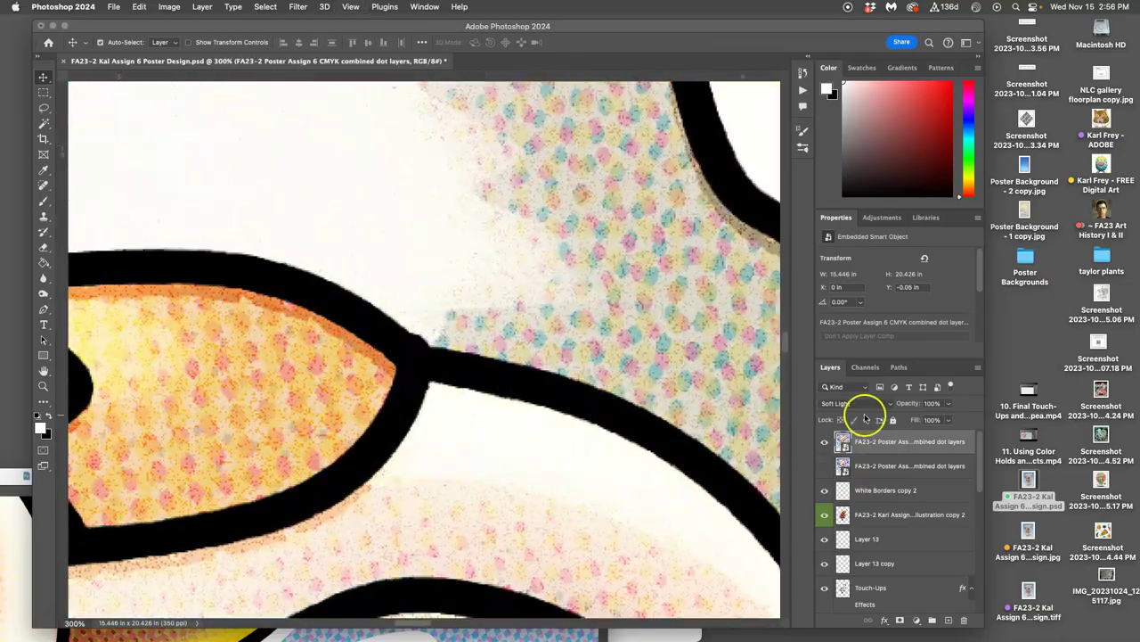
Hide the top dot layer and set the second dot layer to Soft Light at 45% opacity
{"action": "left_click", "coordinate": [824, 442]}
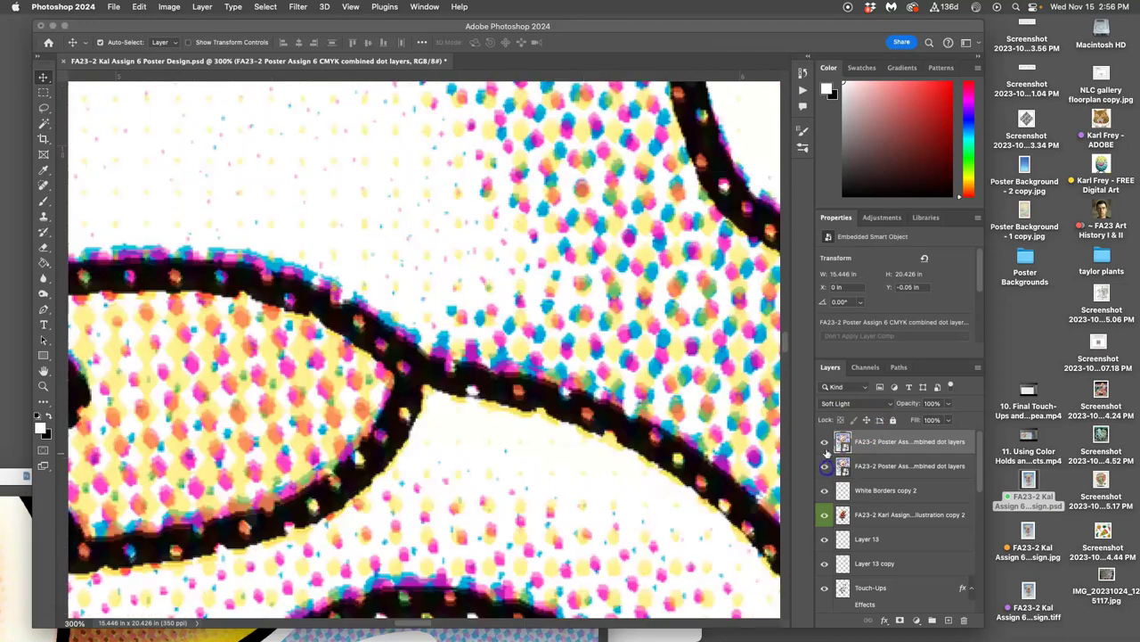
{"action": "left_click", "coordinate": [885, 465]}
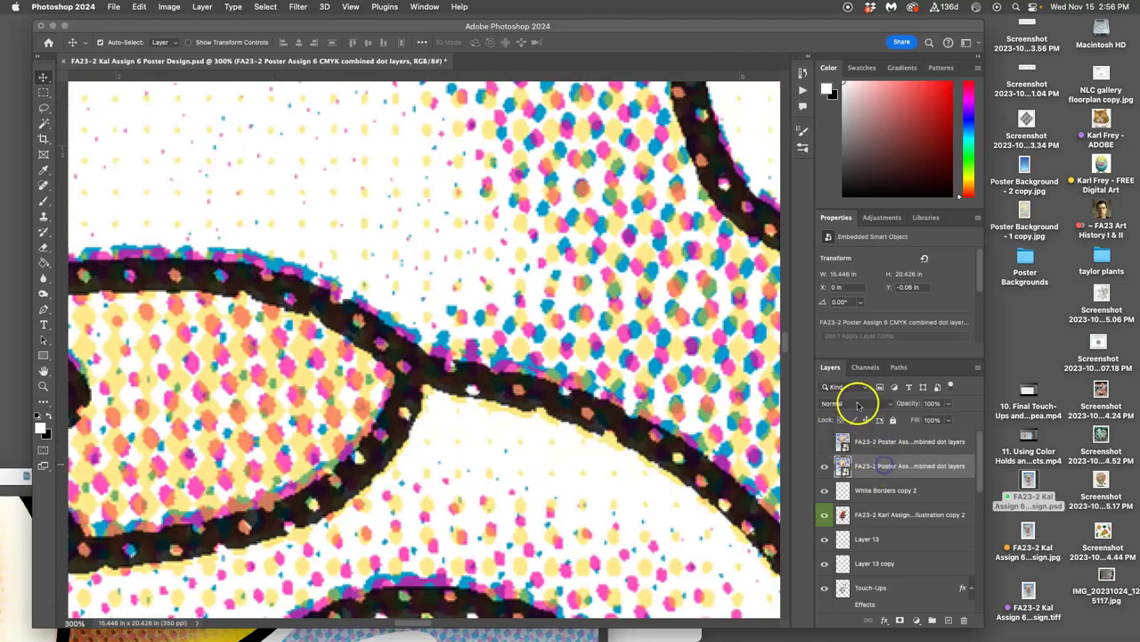
{"action": "left_click", "coordinate": [858, 405]}
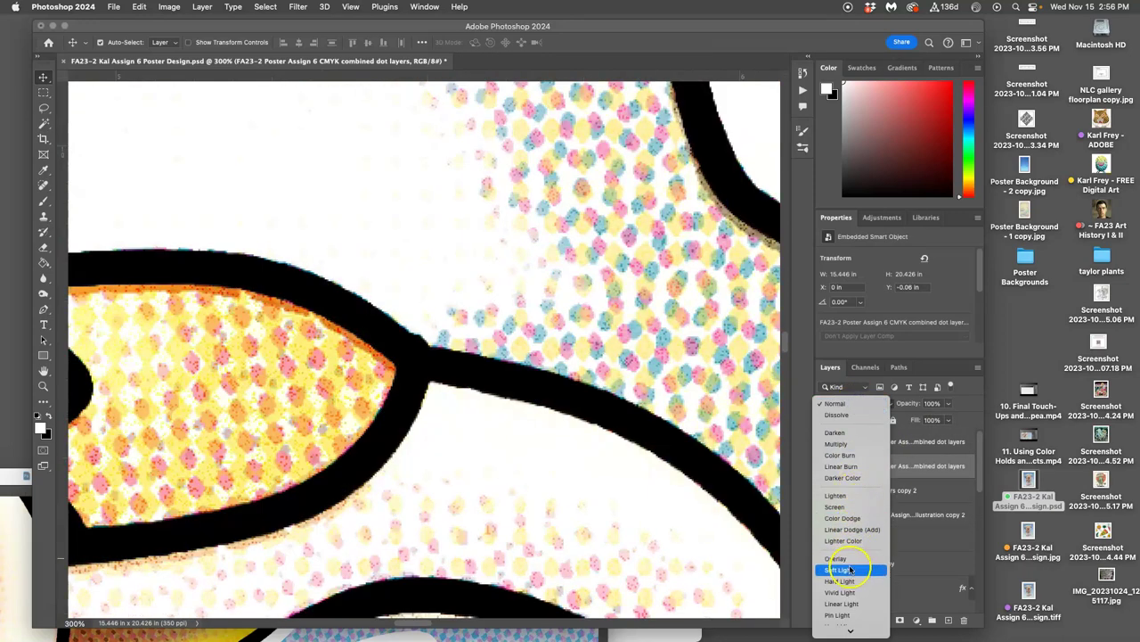
{"action": "left_click", "coordinate": [850, 570]}
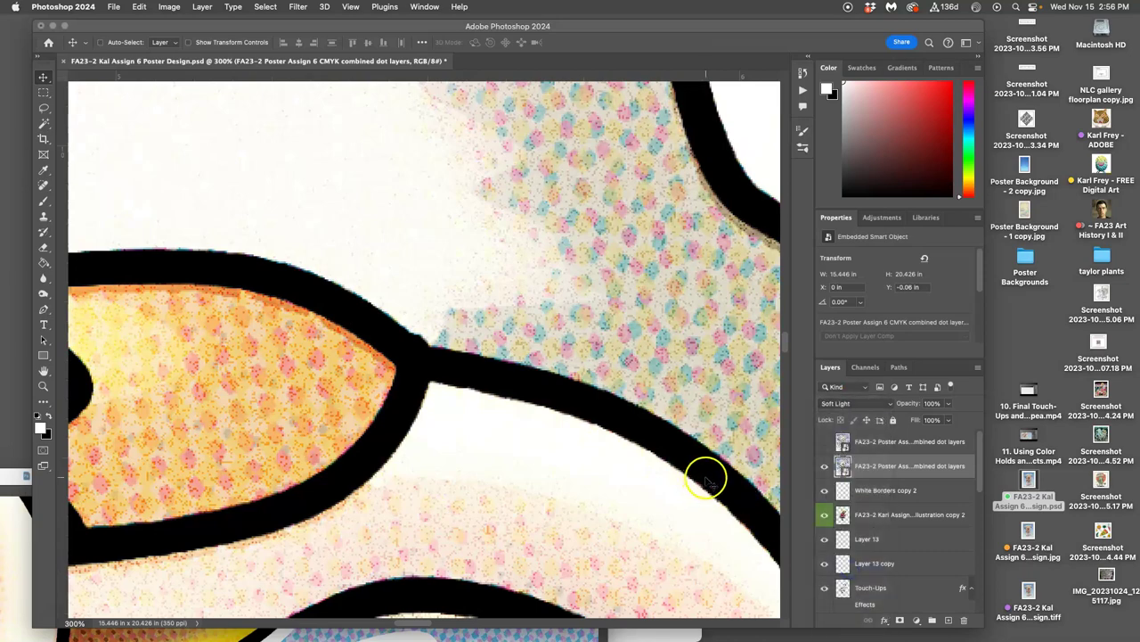
{"action": "key", "text": "super+minus"}
{"action": "key", "text": "super+minus"}
{"action": "key", "text": "super+minus"}
{"action": "key", "text": "super+minus"}
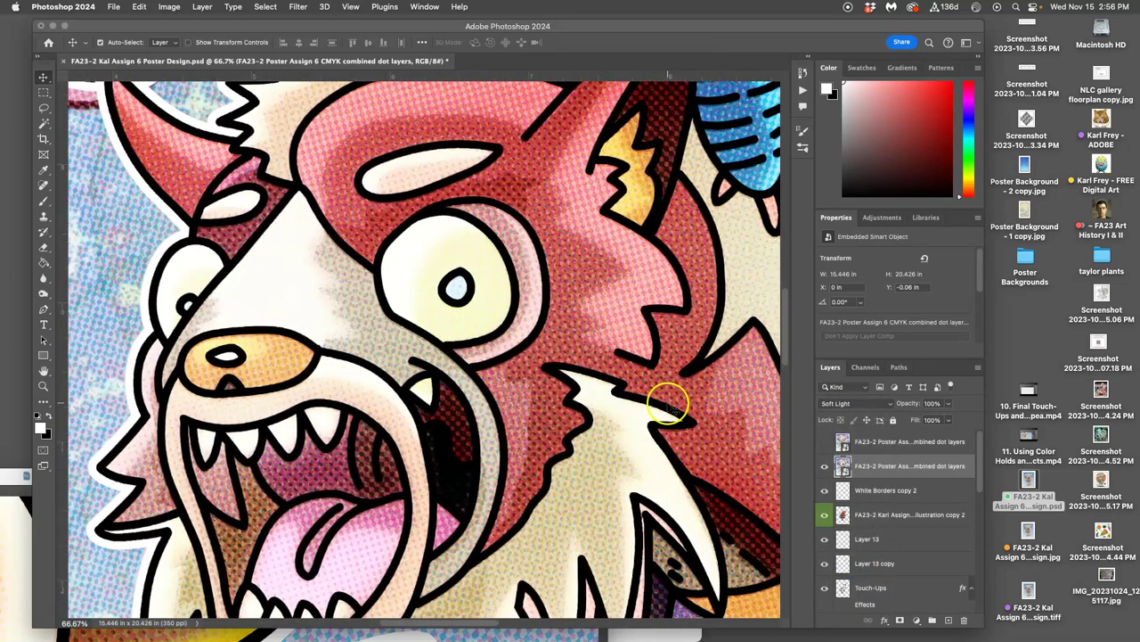
{"action": "left_click", "coordinate": [949, 406]}
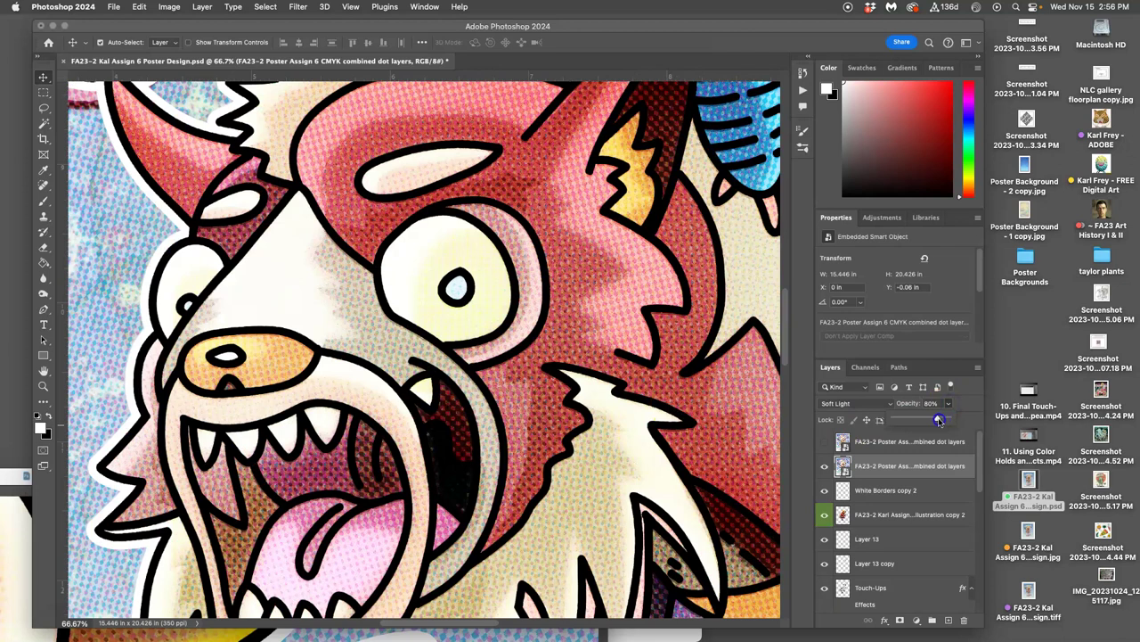
{"action": "left_click_drag", "start_coordinate": [927, 420], "coordinate": [905, 420]}
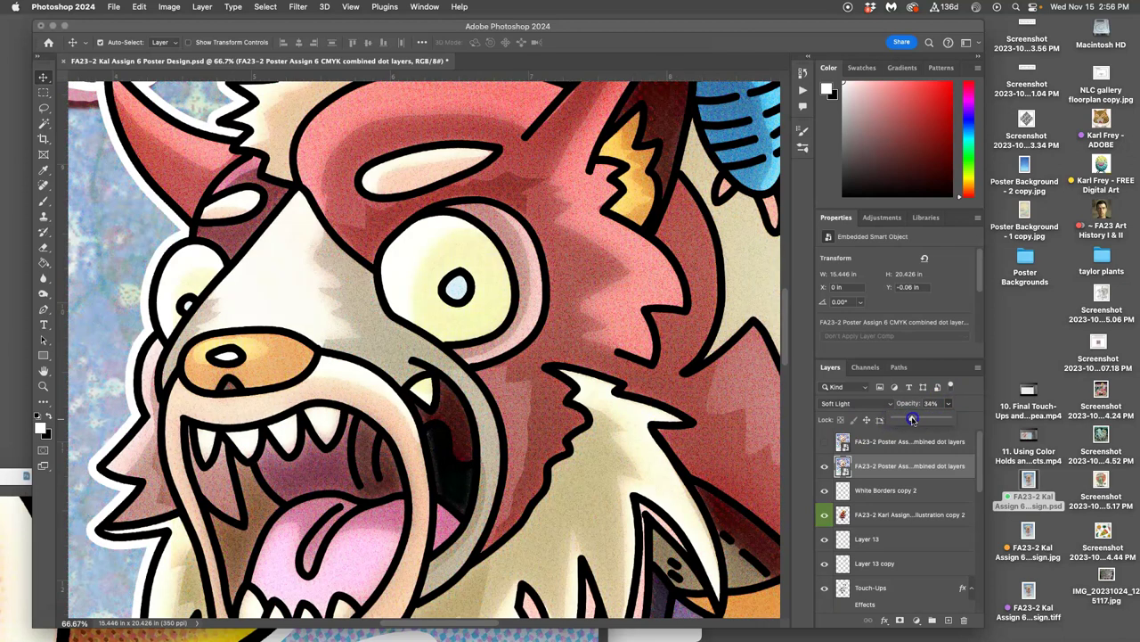
{"action": "scroll", "coordinate": [725, 336], "scroll_direction": "up", "scroll_amount": 10}
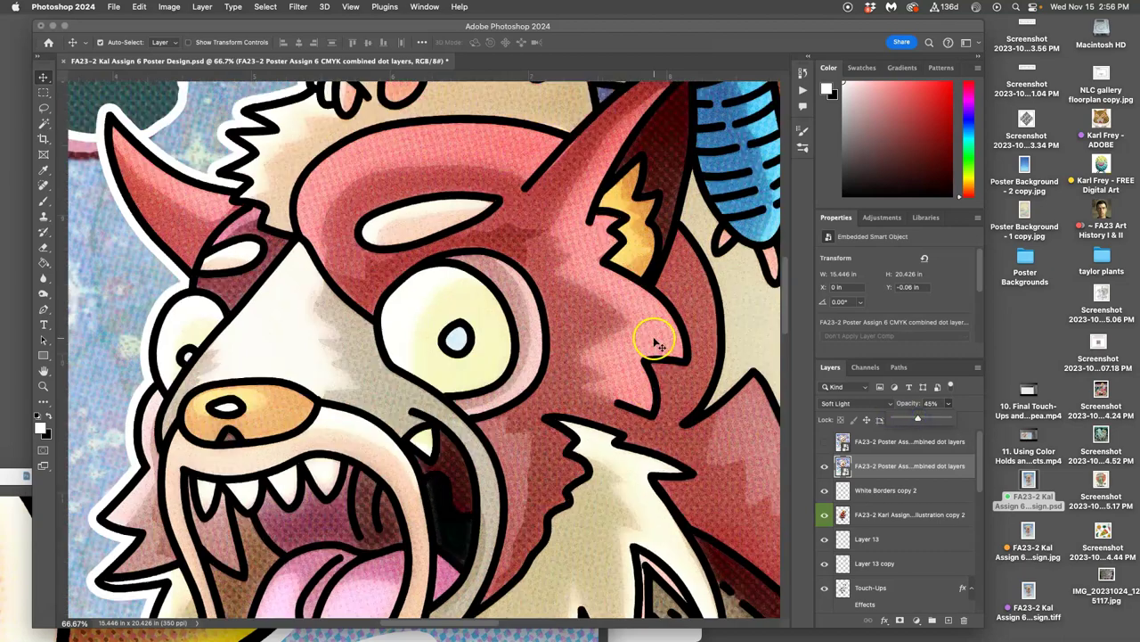
{"action": "scroll", "coordinate": [659, 345], "scroll_direction": "right", "scroll_amount": 3}
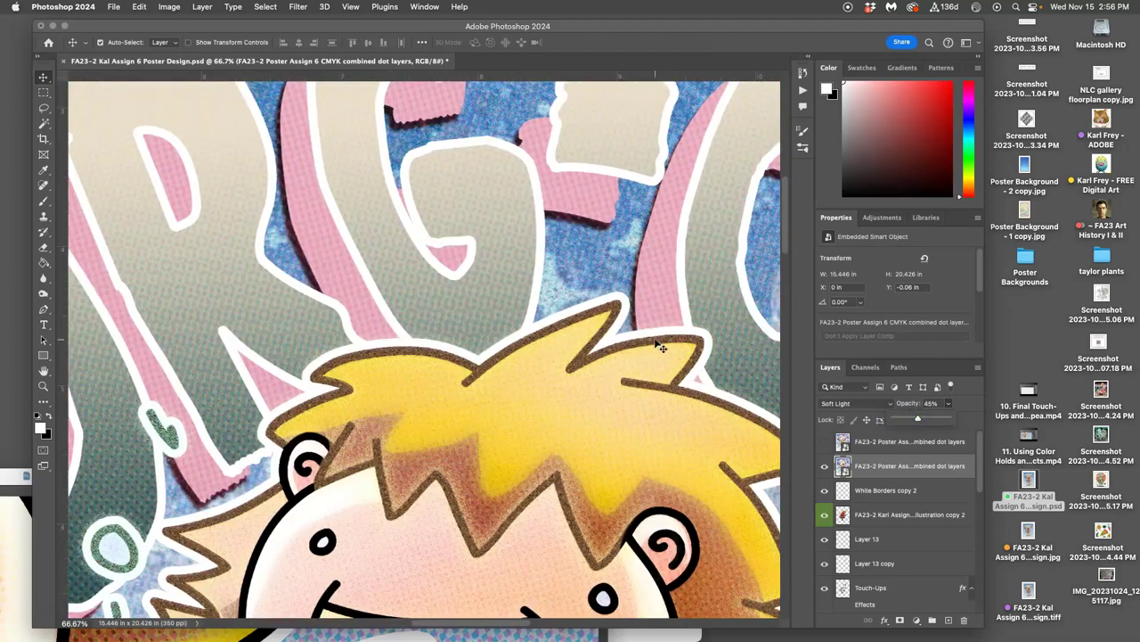
{"action": "scroll", "coordinate": [660, 345], "scroll_direction": "down", "scroll_amount": 6}
{"action": "scroll", "coordinate": [660, 345], "scroll_direction": "right", "scroll_amount": 5}
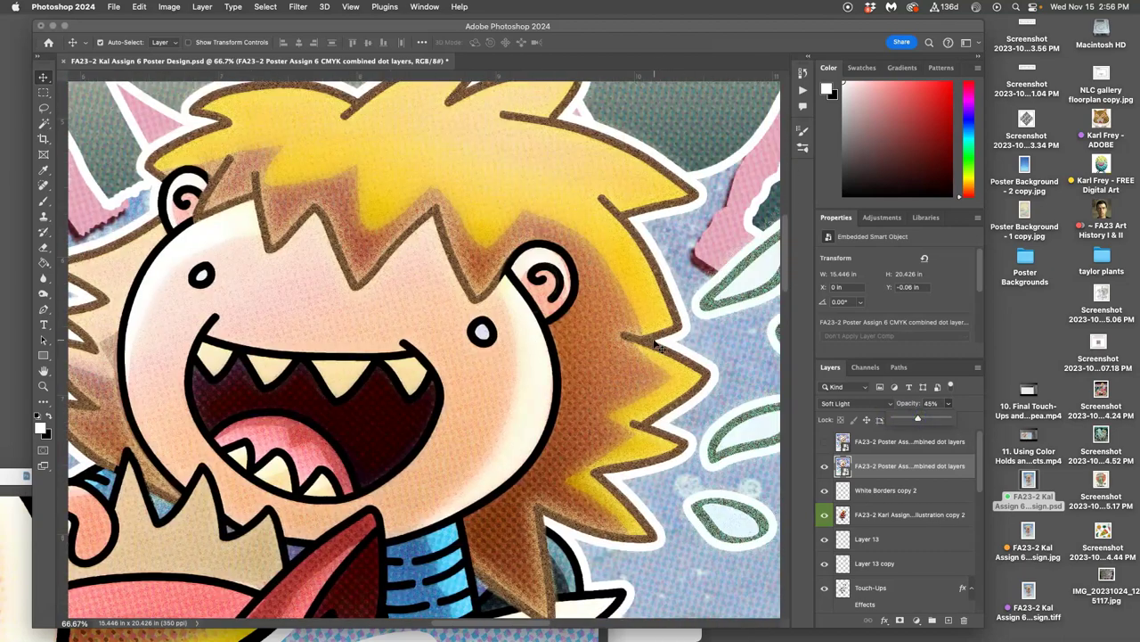
{"action": "left_click", "coordinate": [615, 229]}
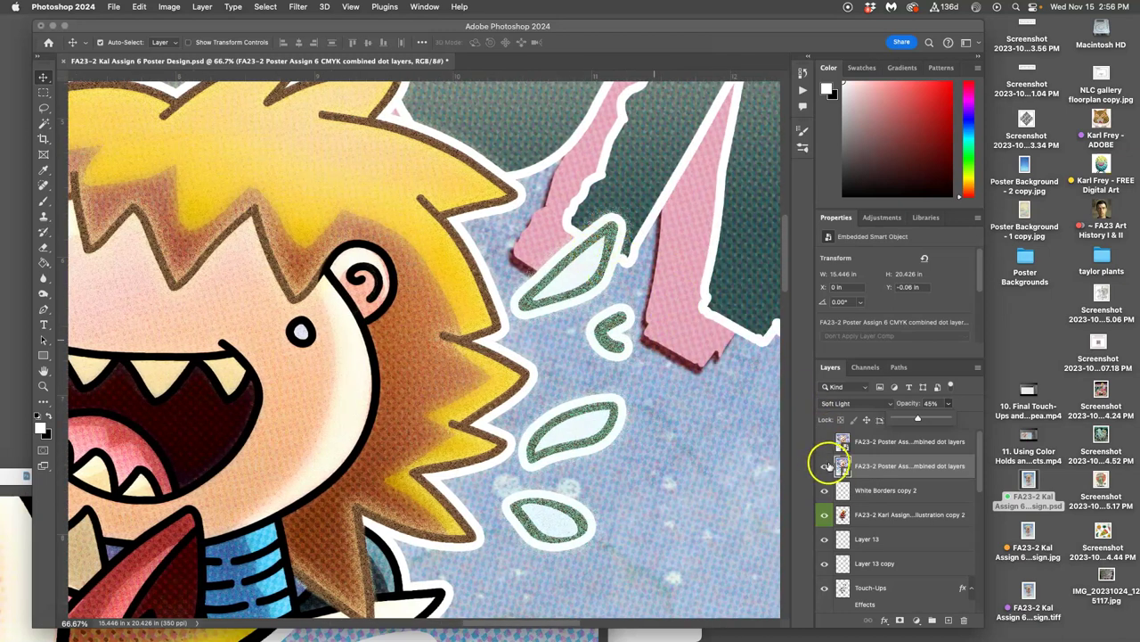
{"action": "left_click", "coordinate": [824, 466]}
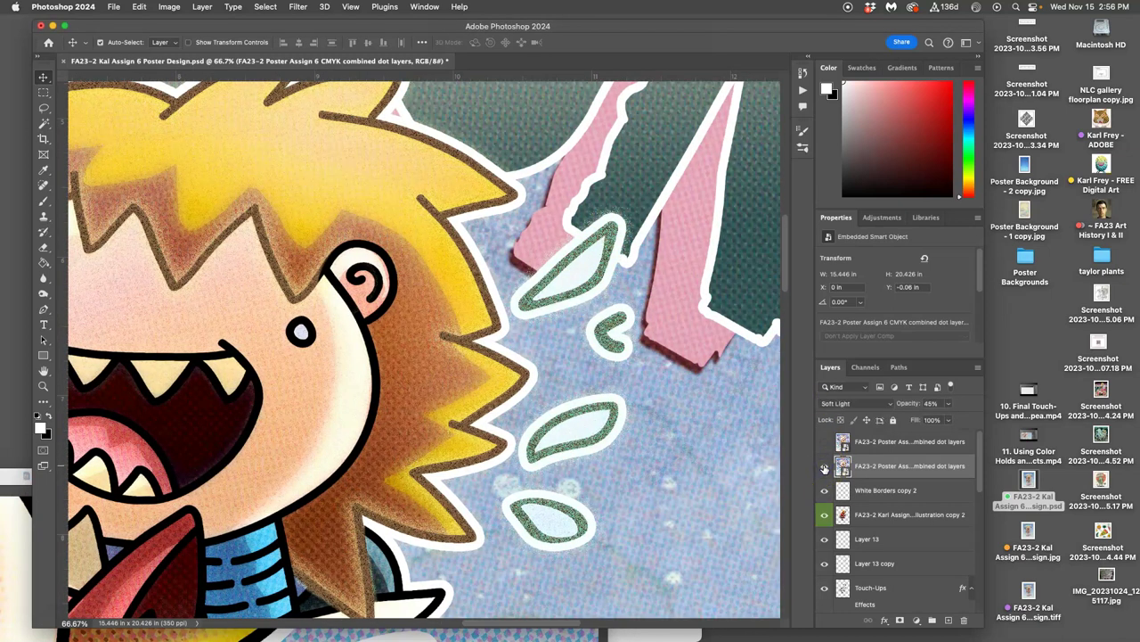
{"action": "scroll", "coordinate": [501, 407], "scroll_direction": "left", "scroll_amount": 3}
{"action": "left_click", "coordinate": [504, 319]}
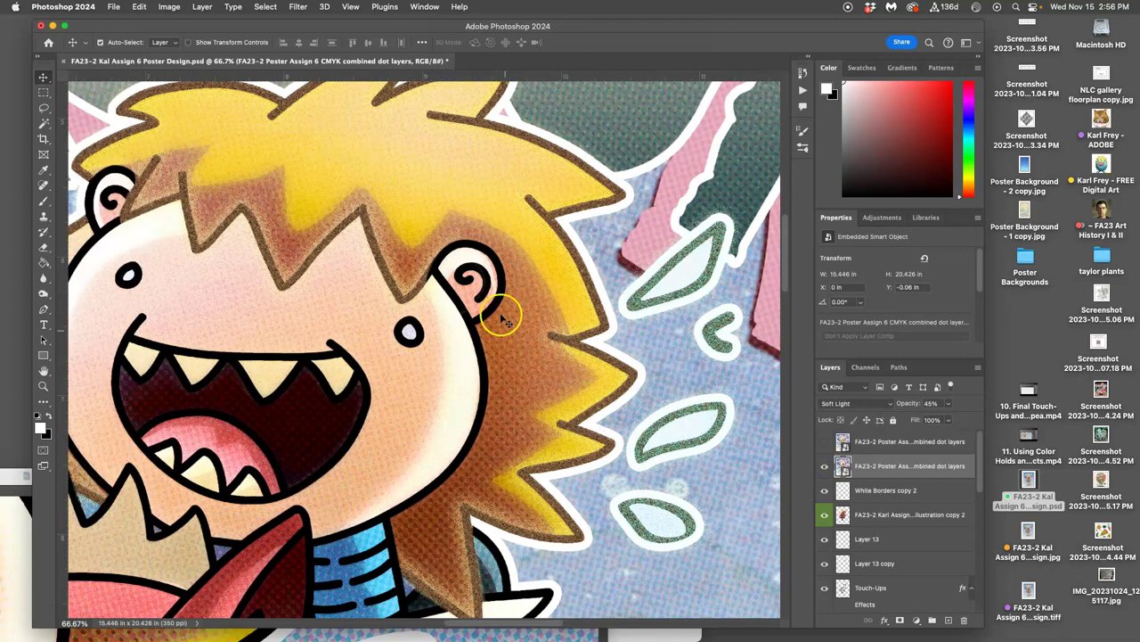
{"action": "scroll", "coordinate": [476, 446], "scroll_direction": "left", "scroll_amount": 3}
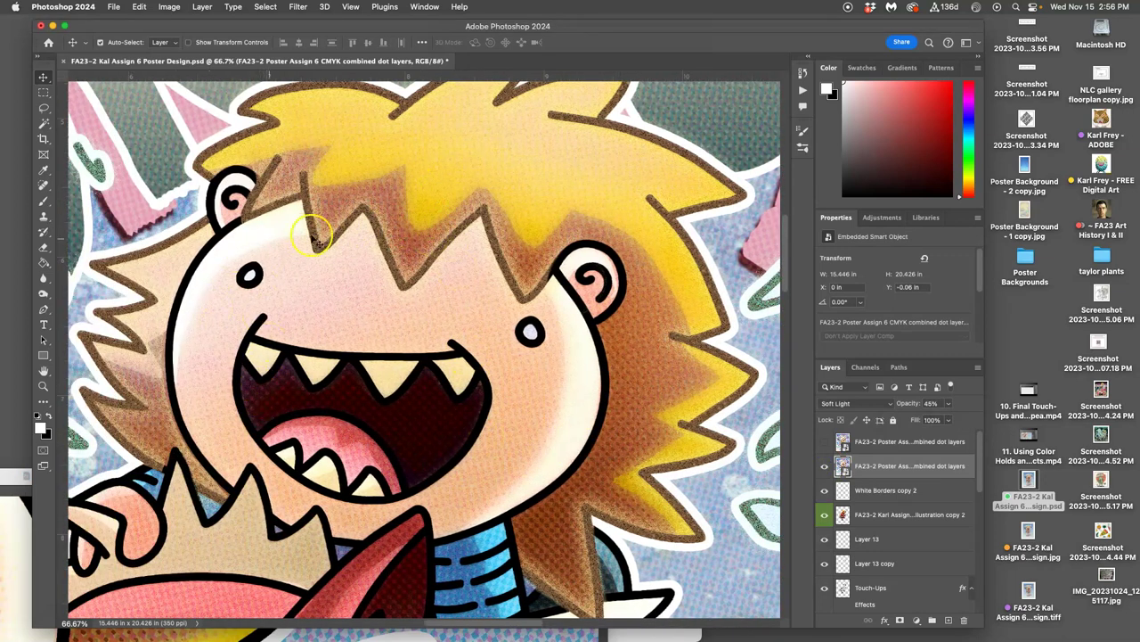
{"action": "scroll", "coordinate": [495, 408], "scroll_direction": "left", "scroll_amount": 2}
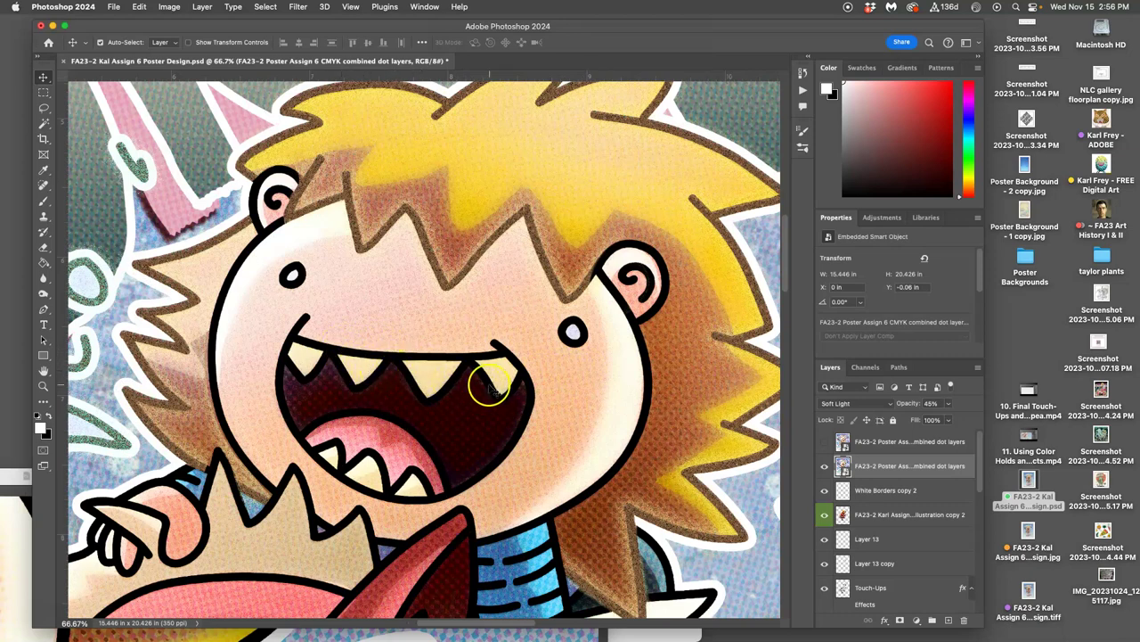
{"action": "scroll", "coordinate": [490, 386], "scroll_direction": "down", "scroll_amount": 10}
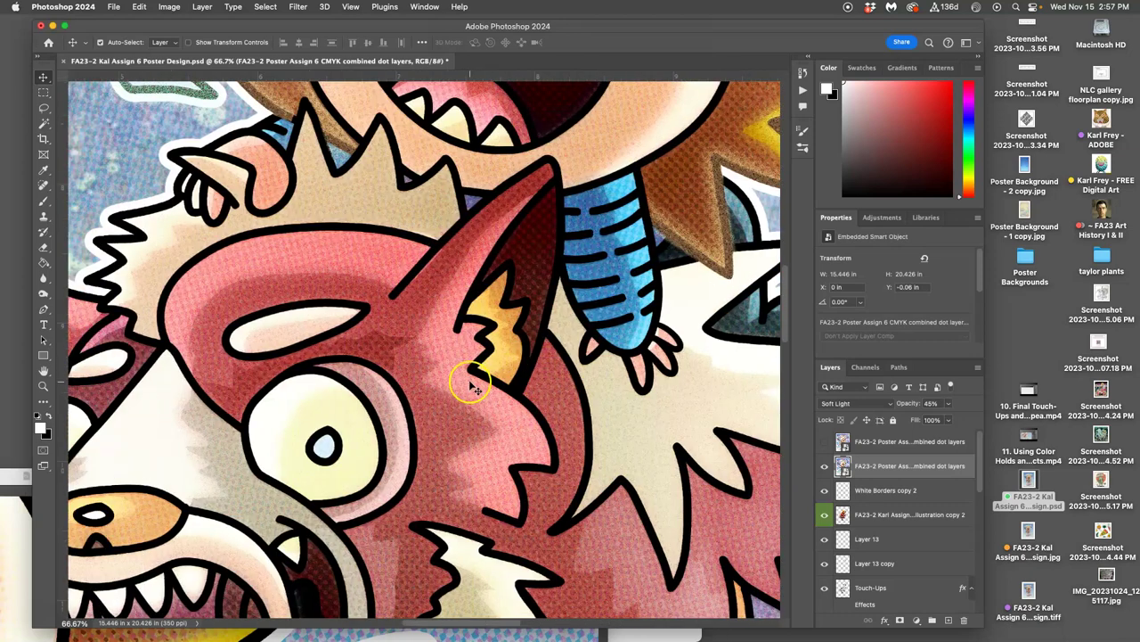
{"action": "scroll", "coordinate": [475, 388], "scroll_direction": "right", "scroll_amount": 7}
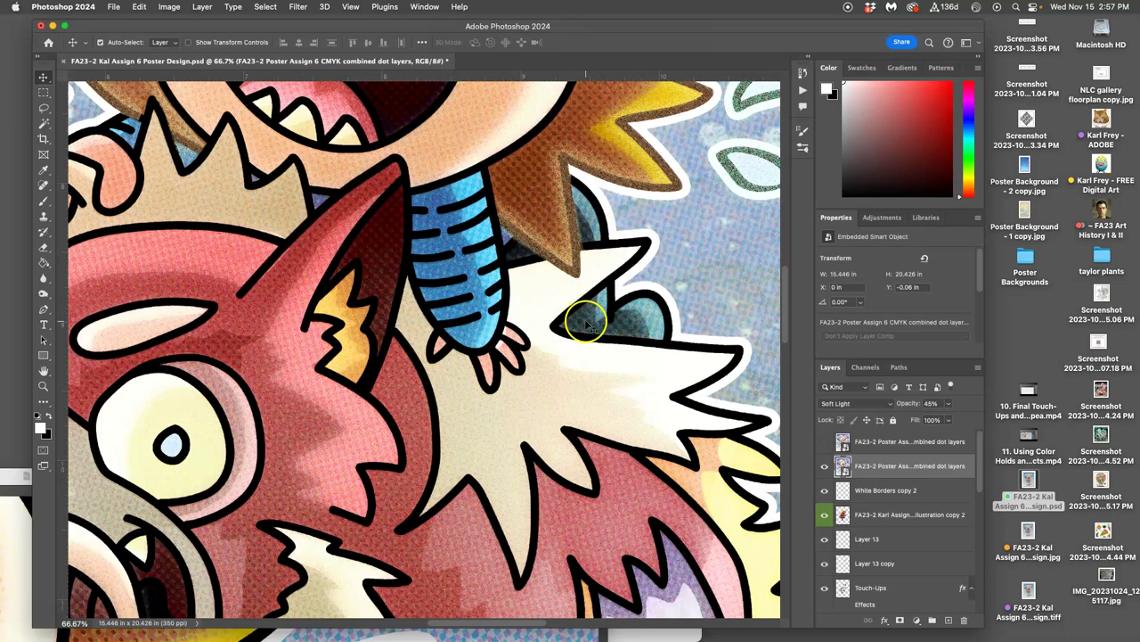
{"action": "scroll", "coordinate": [606, 325], "scroll_direction": "up", "scroll_amount": 3}
{"action": "scroll", "coordinate": [608, 330], "scroll_direction": "right", "scroll_amount": 5}
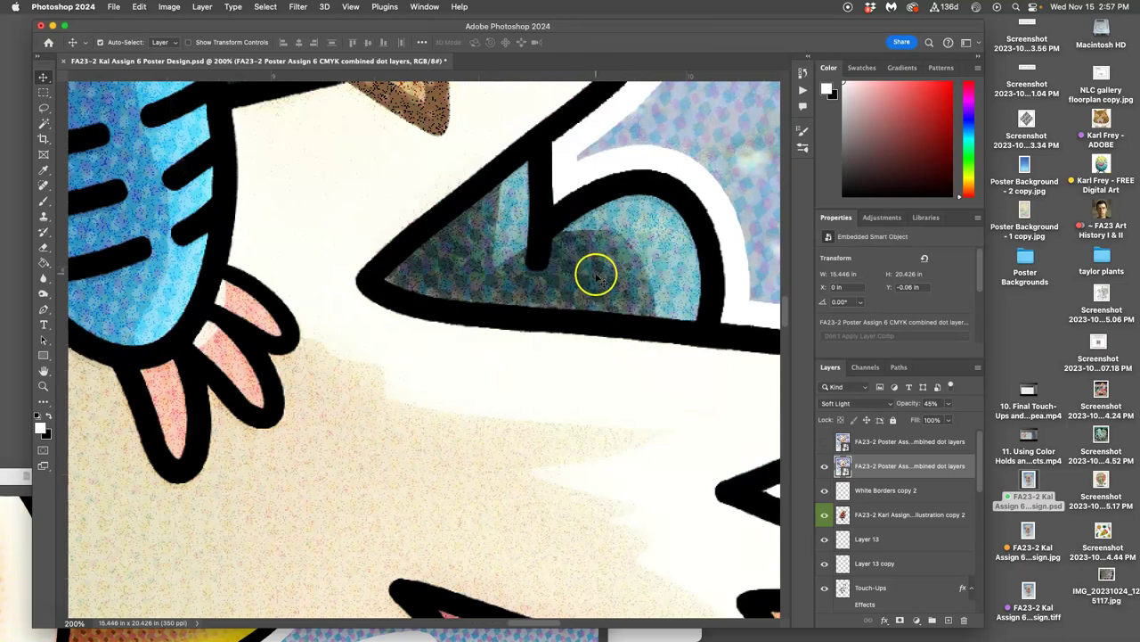
{"action": "scroll", "coordinate": [593, 278], "scroll_direction": "down", "scroll_amount": 10}
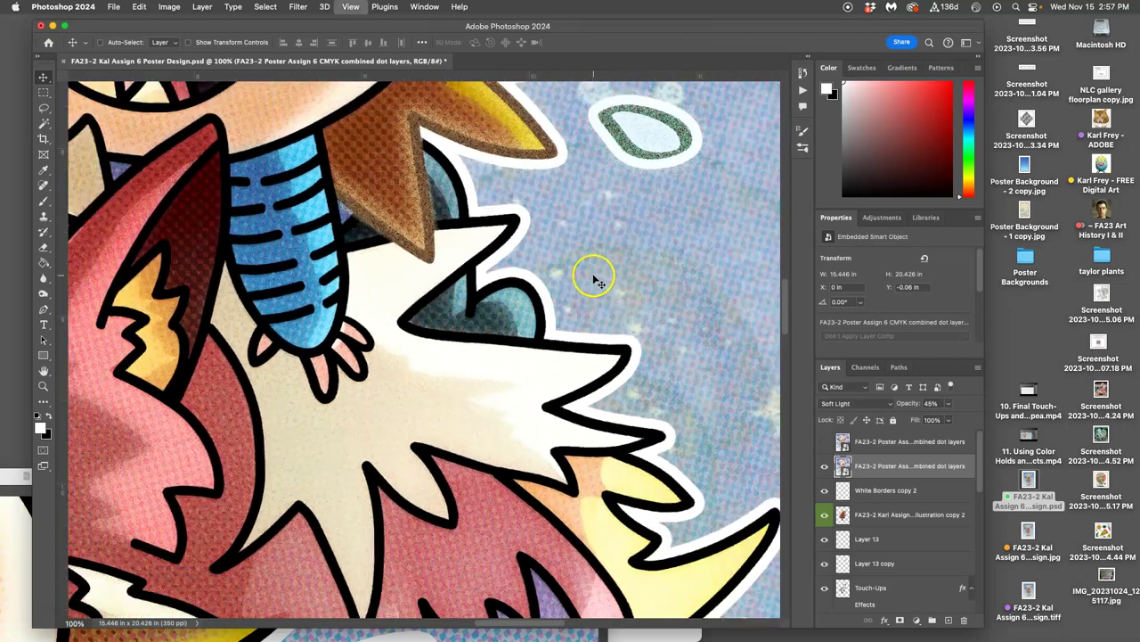
{"action": "scroll", "coordinate": [561, 280], "scroll_direction": "left", "scroll_amount": 3}
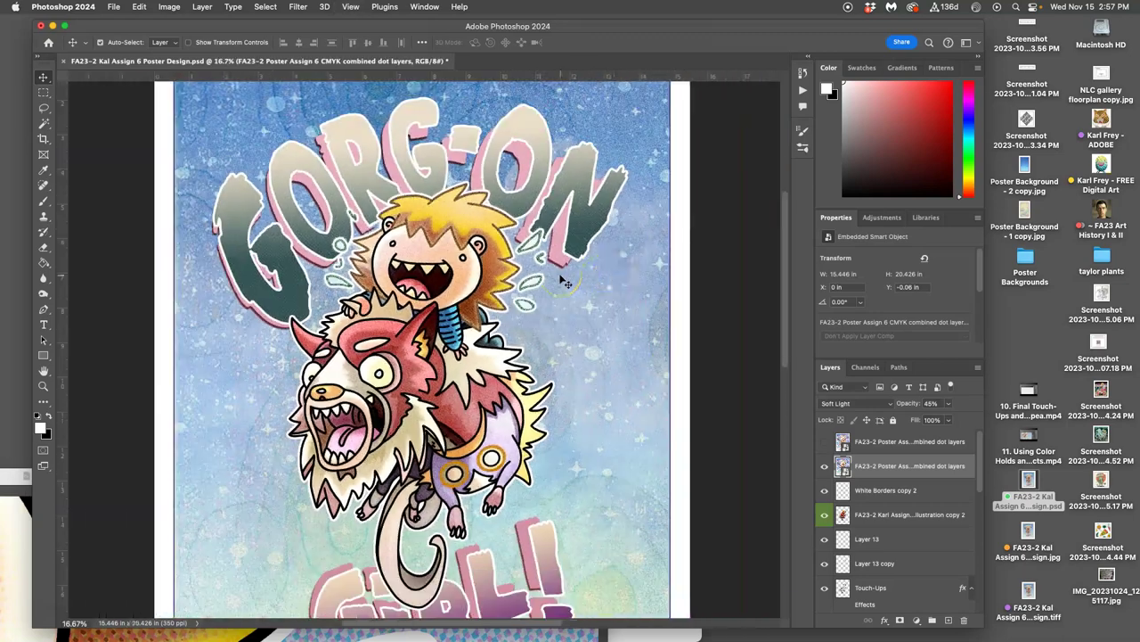
{"action": "scroll", "coordinate": [561, 281], "scroll_direction": "down", "scroll_amount": 2}
{"action": "scroll", "coordinate": [565, 282], "scroll_direction": "left", "scroll_amount": 4}
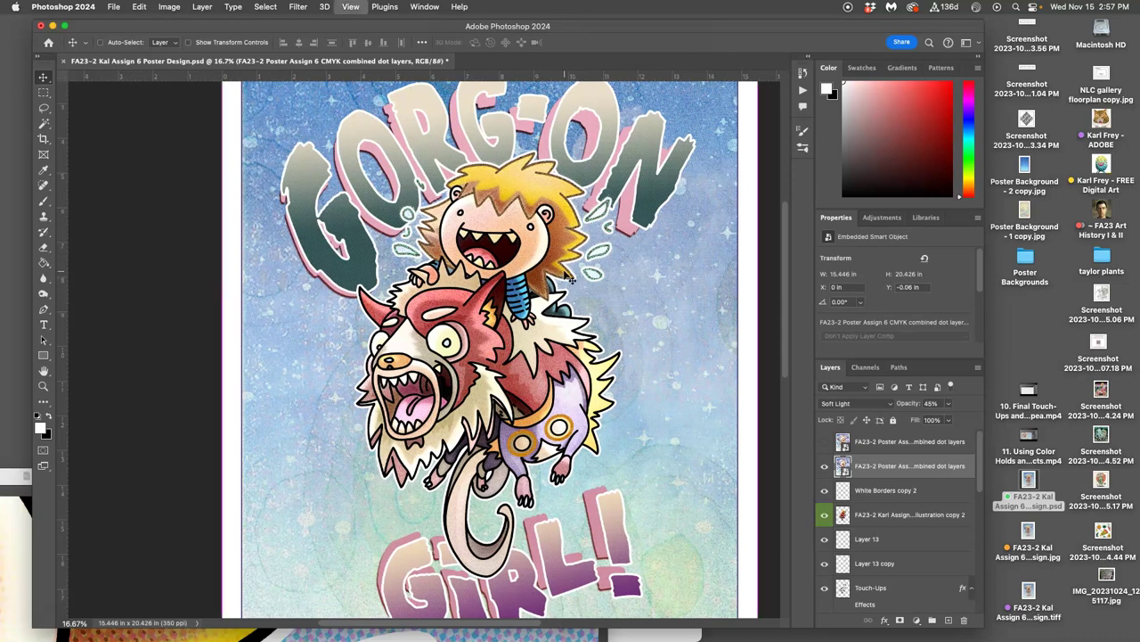
{"action": "key", "text": "super+minus"}
{"action": "scroll", "coordinate": [571, 279], "scroll_direction": "right", "scroll_amount": 1}
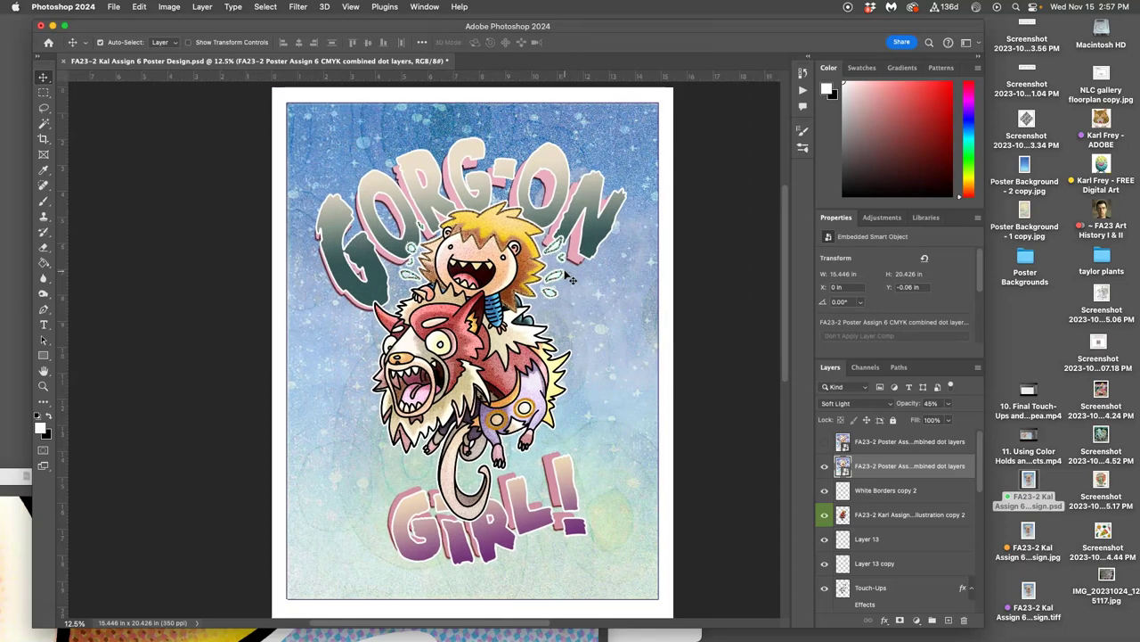
{"action": "scroll", "coordinate": [571, 280], "scroll_direction": "up", "scroll_amount": 10}
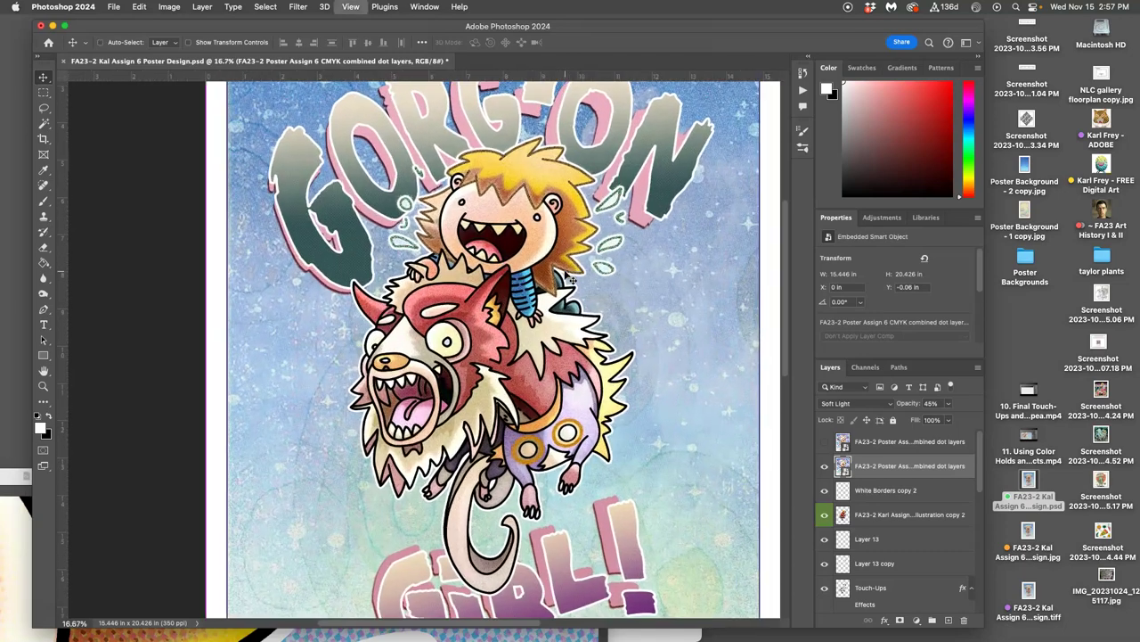
{"action": "scroll", "coordinate": [594, 282], "scroll_direction": "up", "scroll_amount": 15}
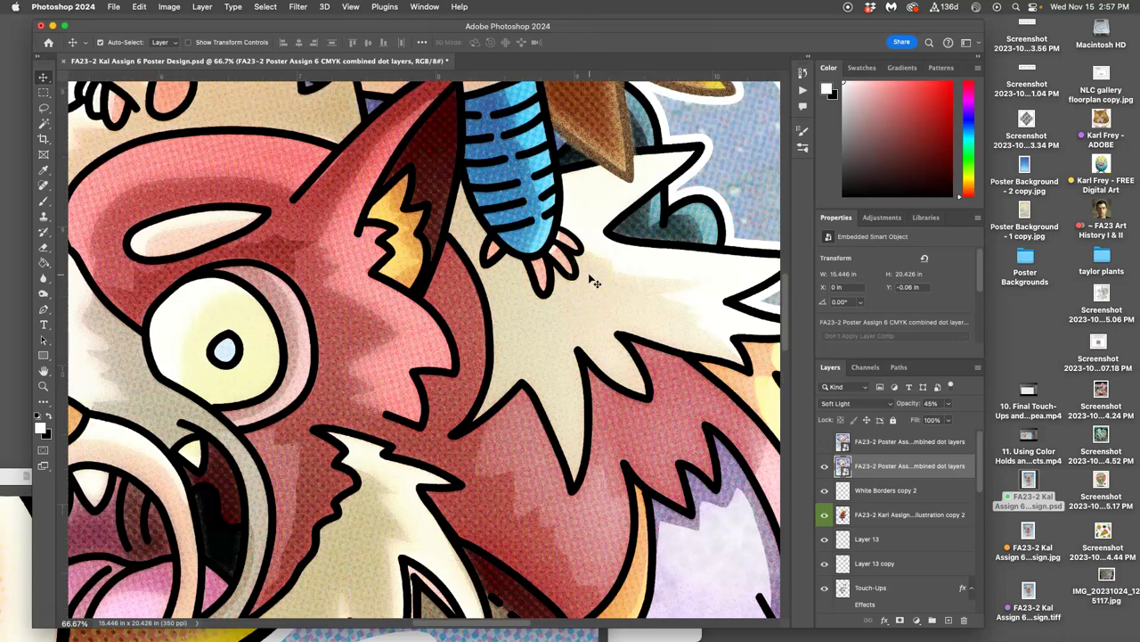
{"action": "scroll", "coordinate": [584, 282], "scroll_direction": "down", "scroll_amount": 3}
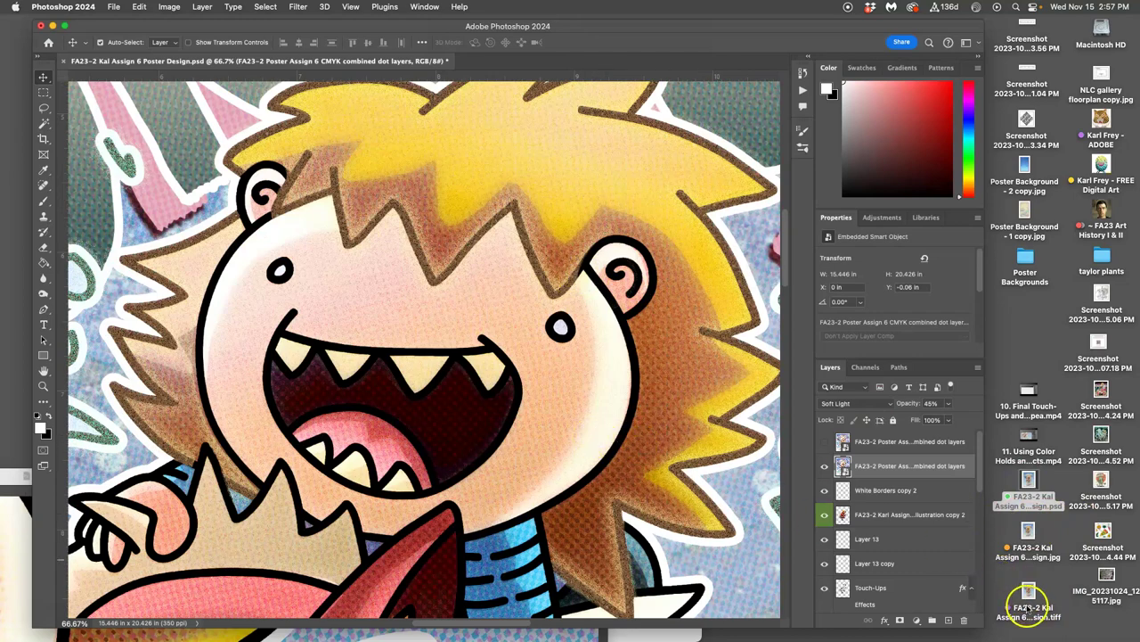
{"action": "double_click", "coordinate": [1028, 591]}
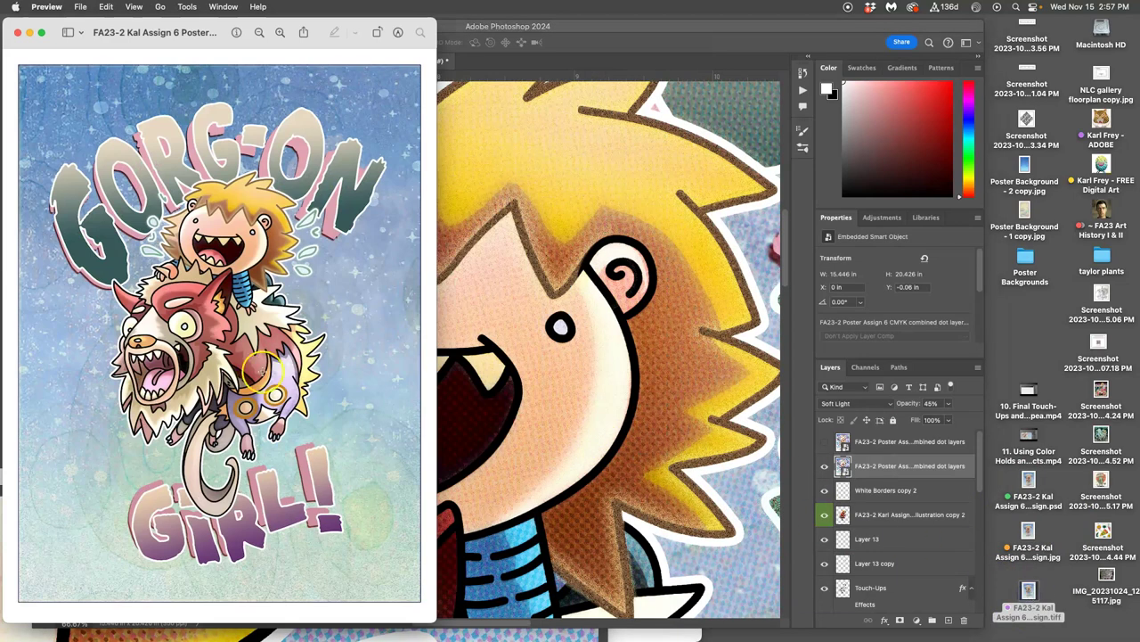
{"action": "key", "text": "super+equal"}
{"action": "key", "text": "super+equal"}
{"action": "key", "text": "super+equal"}
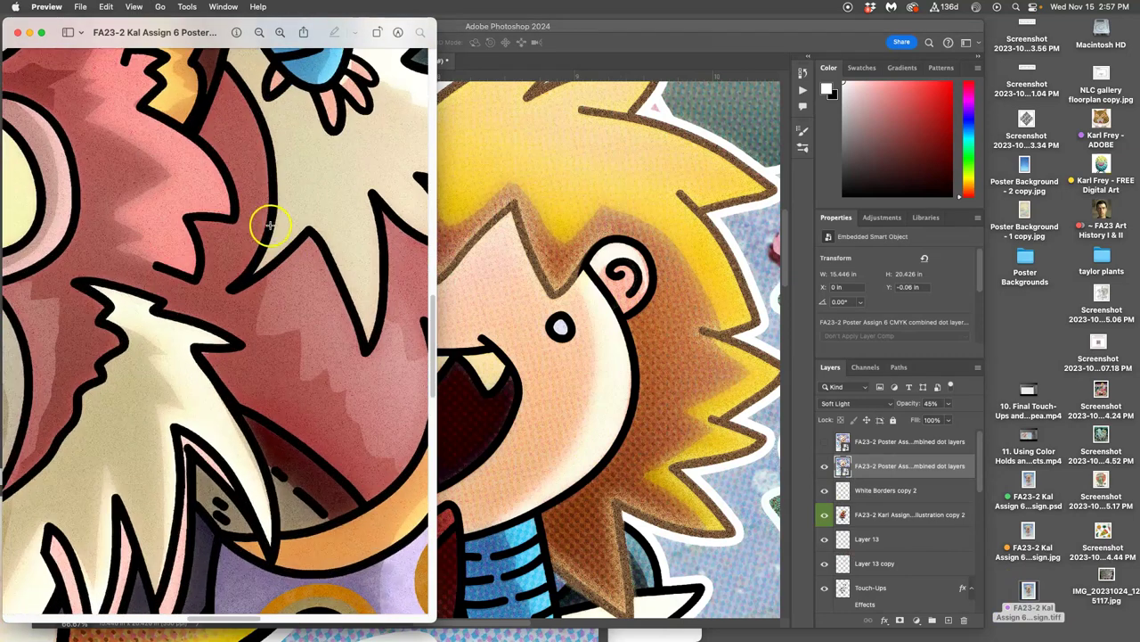
{"action": "scroll", "coordinate": [269, 225], "scroll_direction": "up", "scroll_amount": 10}
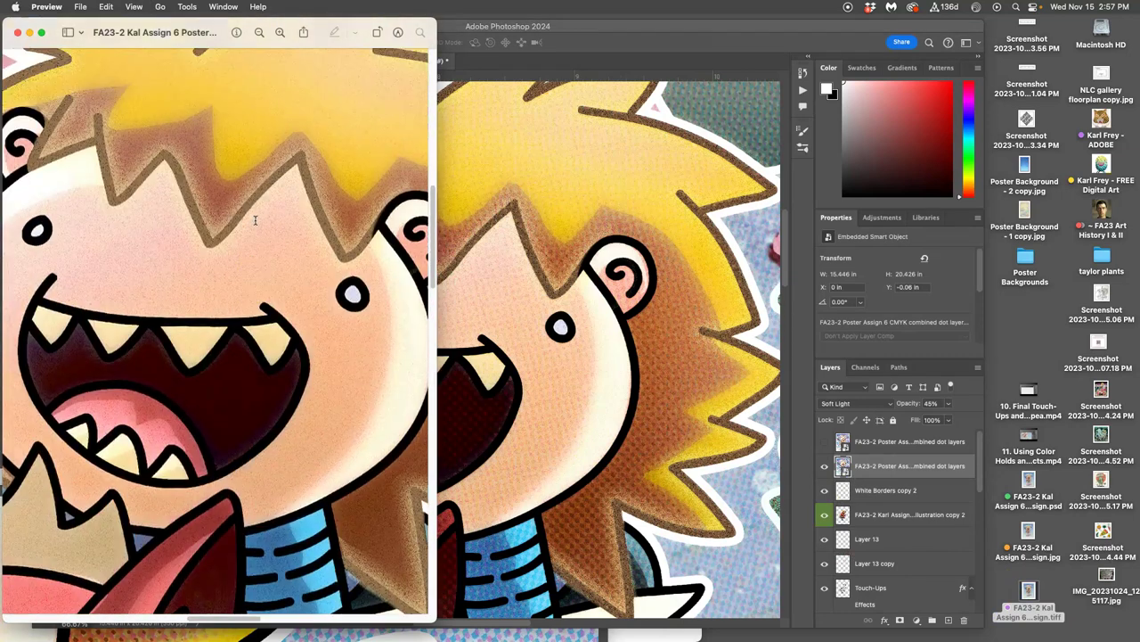
{"action": "scroll", "coordinate": [255, 220], "scroll_direction": "up", "scroll_amount": 1}
{"action": "scroll", "coordinate": [256, 222], "scroll_direction": "right", "scroll_amount": 5}
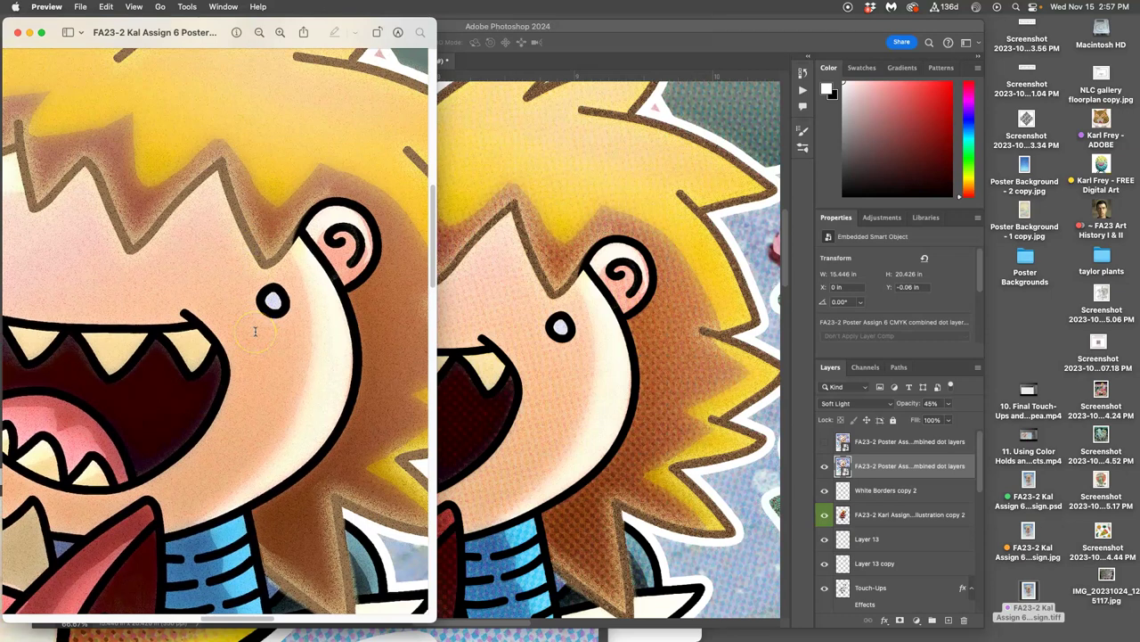
{"action": "key", "text": "super+minus"}
{"action": "scroll", "coordinate": [259, 330], "scroll_direction": "up", "scroll_amount": 3}
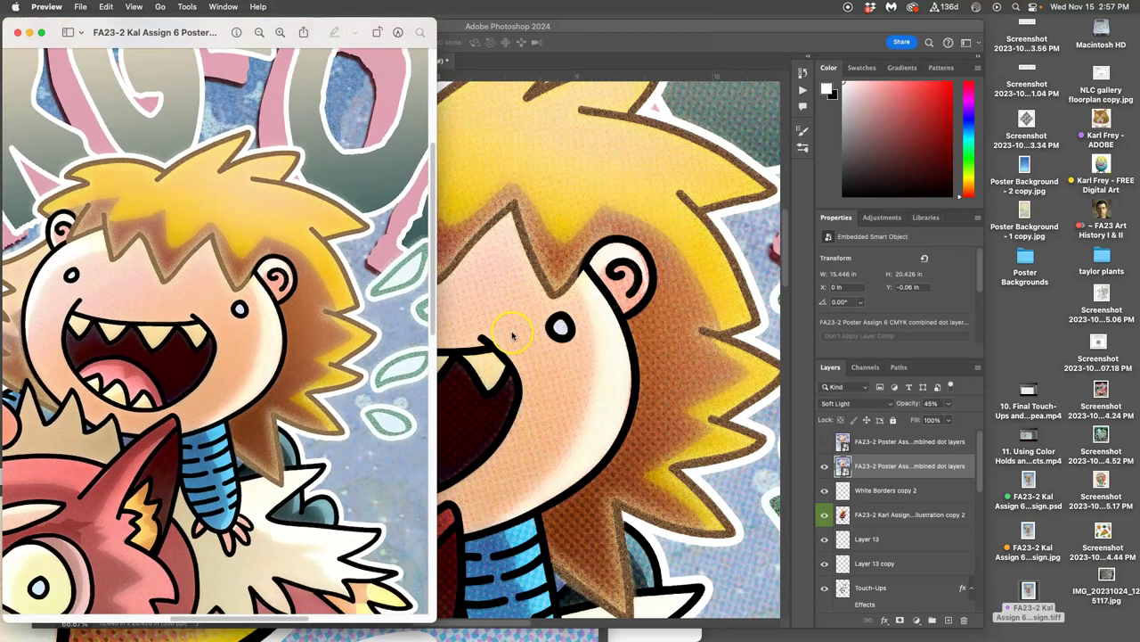
{"action": "scroll", "coordinate": [588, 331], "scroll_direction": "up", "scroll_amount": 10}
{"action": "scroll", "coordinate": [232, 218], "scroll_direction": "up", "scroll_amount": 3}
{"action": "scroll", "coordinate": [231, 218], "scroll_direction": "up", "scroll_amount": 3}
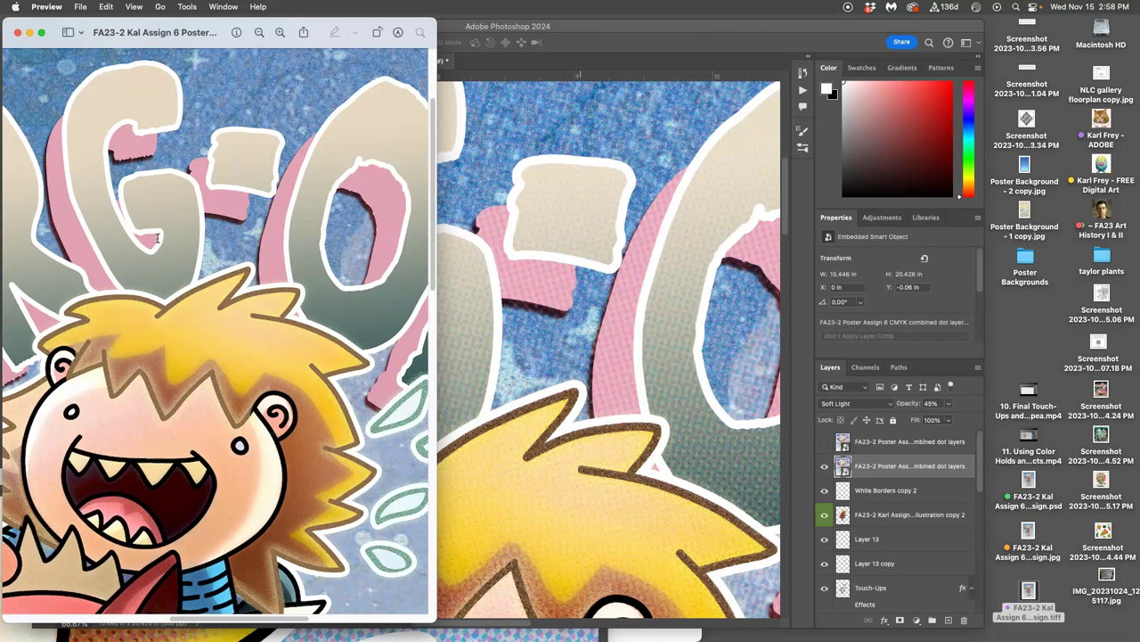
{"action": "scroll", "coordinate": [735, 162], "scroll_direction": "down", "scroll_amount": 3}
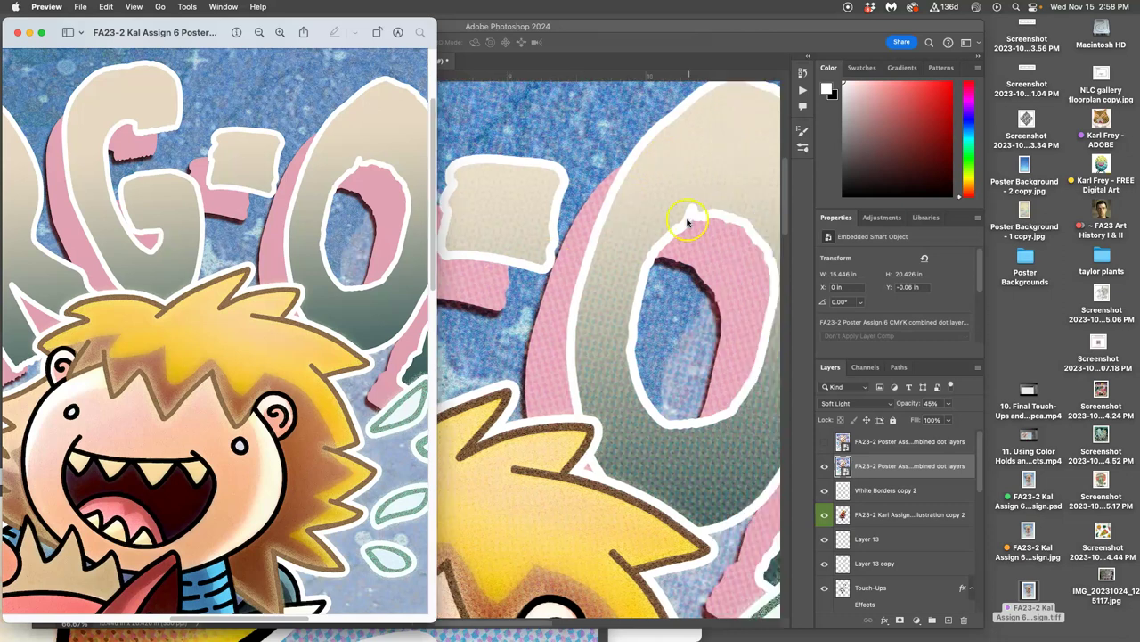
{"action": "scroll", "coordinate": [675, 214], "scroll_direction": "up", "scroll_amount": 5}
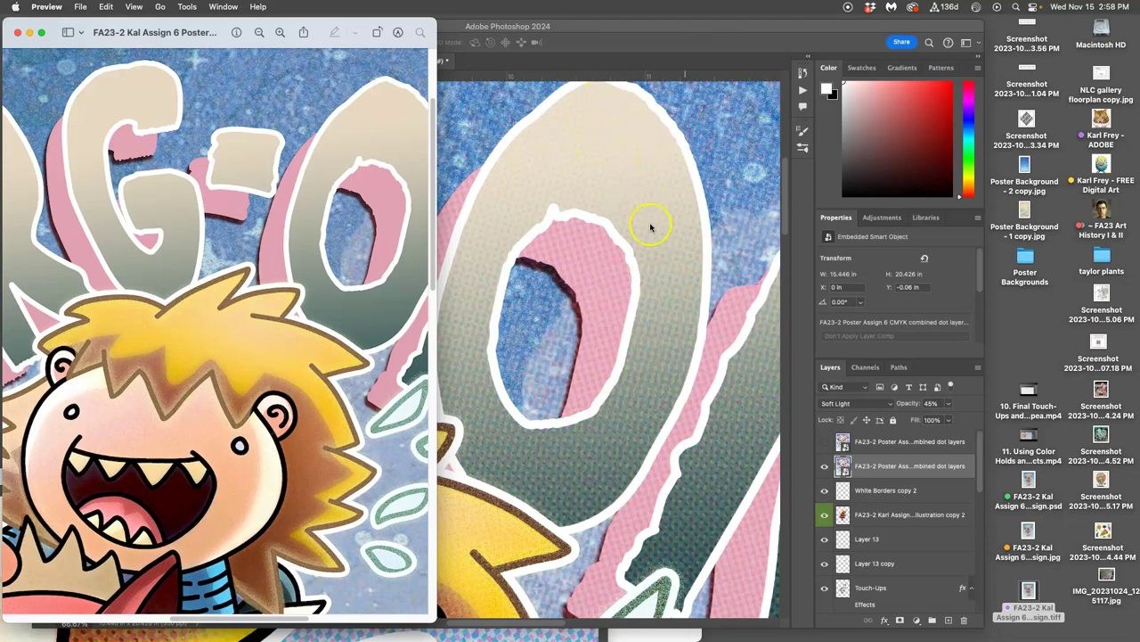
{"action": "scroll", "coordinate": [643, 388], "scroll_direction": "right", "scroll_amount": 2}
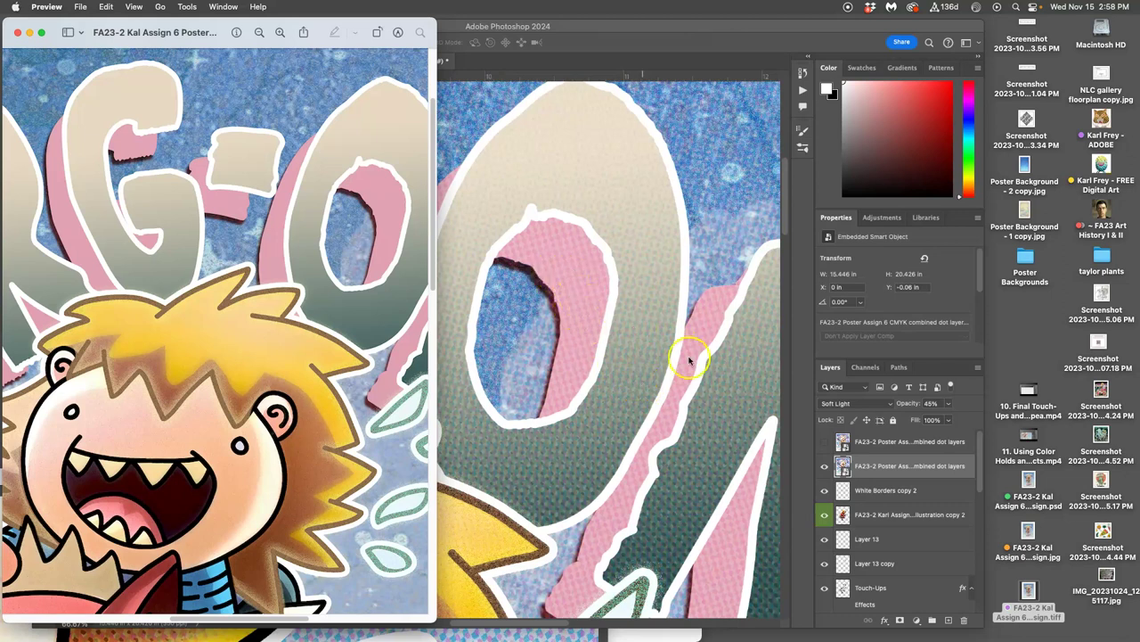
{"action": "scroll", "coordinate": [682, 356], "scroll_direction": "right", "scroll_amount": 6}
{"action": "scroll", "coordinate": [672, 357], "scroll_direction": "down", "scroll_amount": 10}
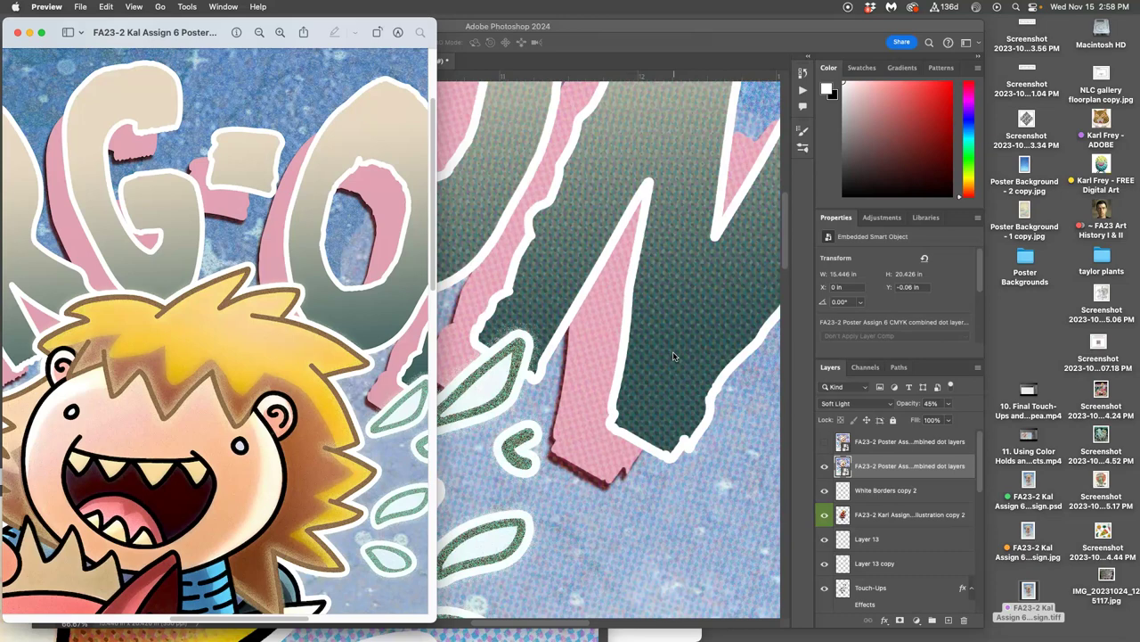
{"action": "scroll", "coordinate": [673, 357], "scroll_direction": "left", "scroll_amount": 2}
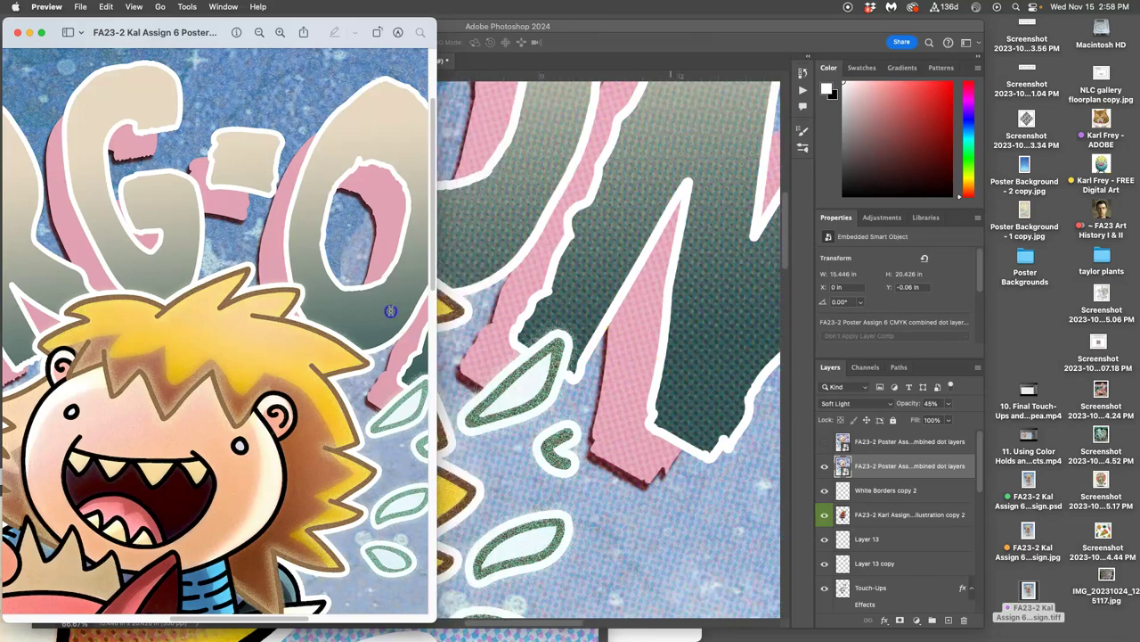
{"action": "scroll", "coordinate": [389, 310], "scroll_direction": "down", "scroll_amount": 10}
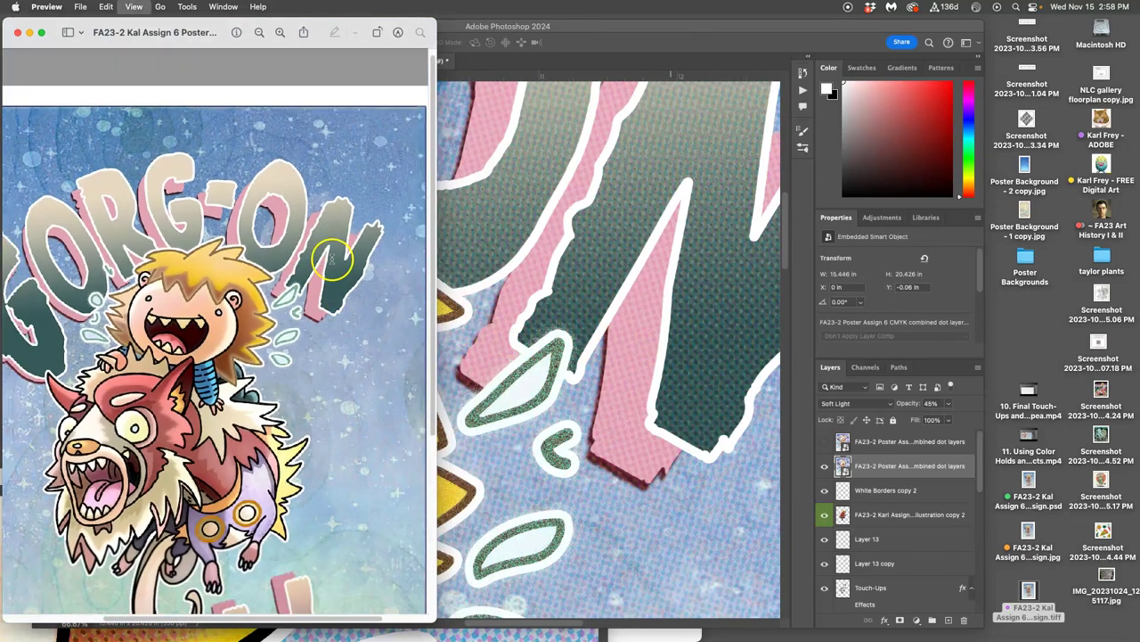
{"action": "scroll", "coordinate": [331, 259], "scroll_direction": "down", "scroll_amount": 2}
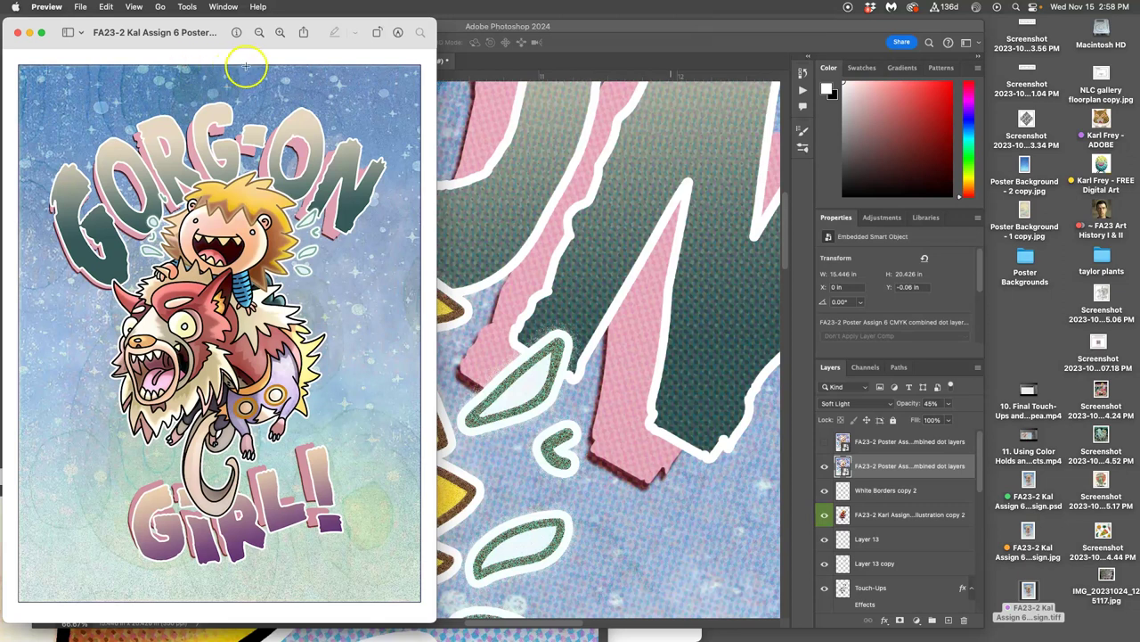
Close the TIFF poster preview and switch to the Photopea tab in Google Chrome
{"action": "left_click", "coordinate": [18, 33]}
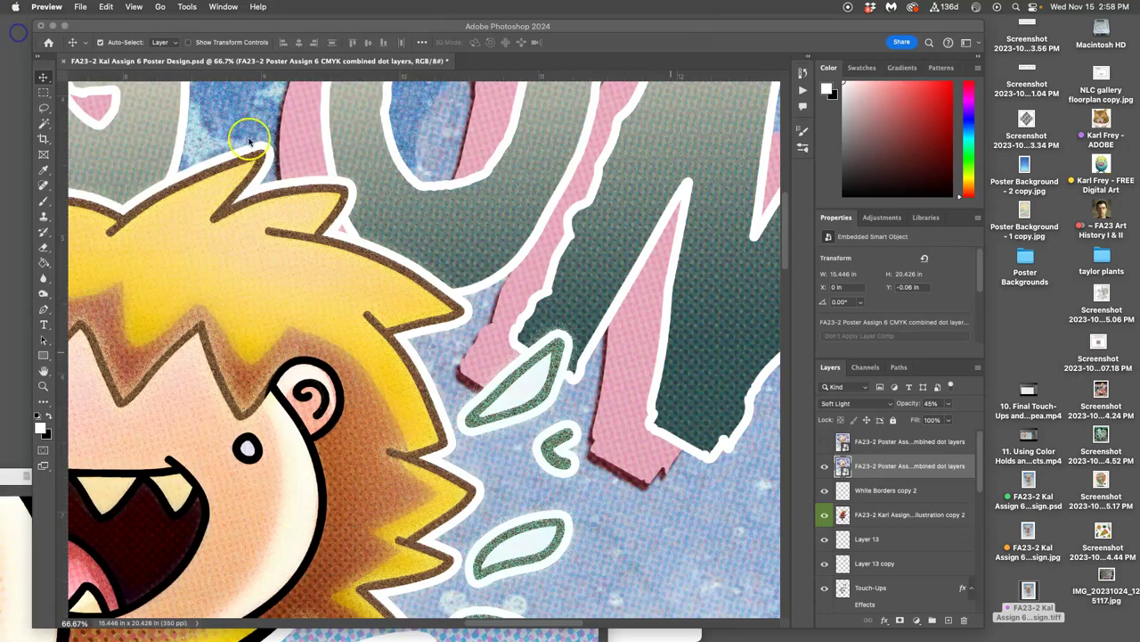
{"action": "left_click", "coordinate": [361, 24]}
{"action": "mouse_move", "coordinate": [9, 237]}
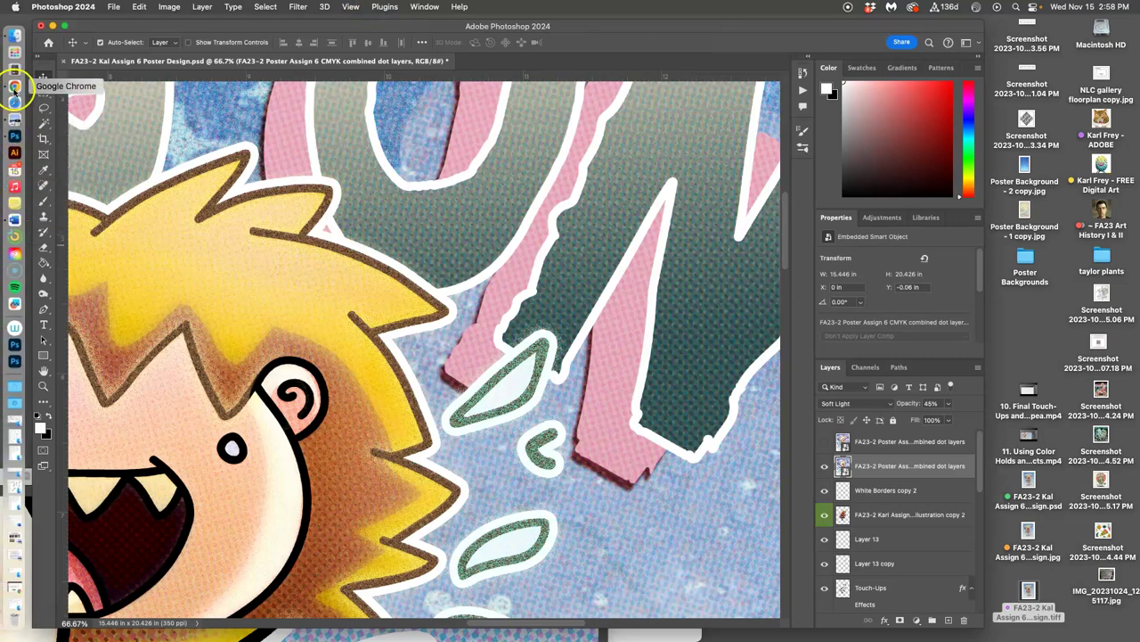
{"action": "left_click", "coordinate": [14, 87]}
{"action": "left_click", "coordinate": [738, 29]}
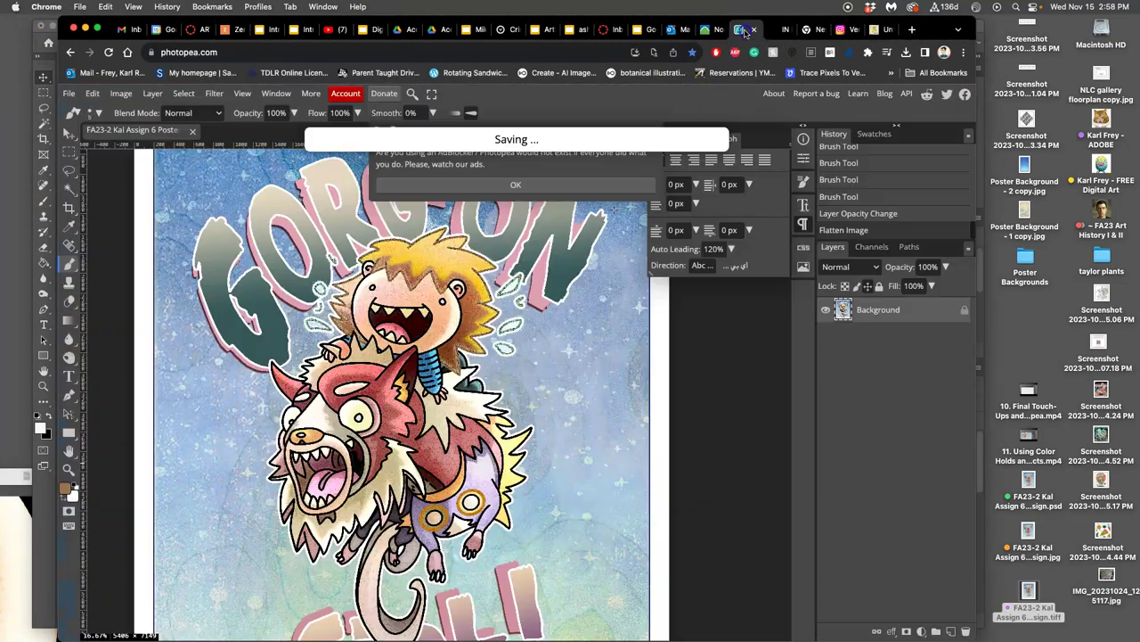
Go to Filter > Pixelate > Color Halftone for the flattened poster
{"action": "left_click", "coordinate": [215, 92]}
{"action": "mouse_move", "coordinate": [279, 256]}
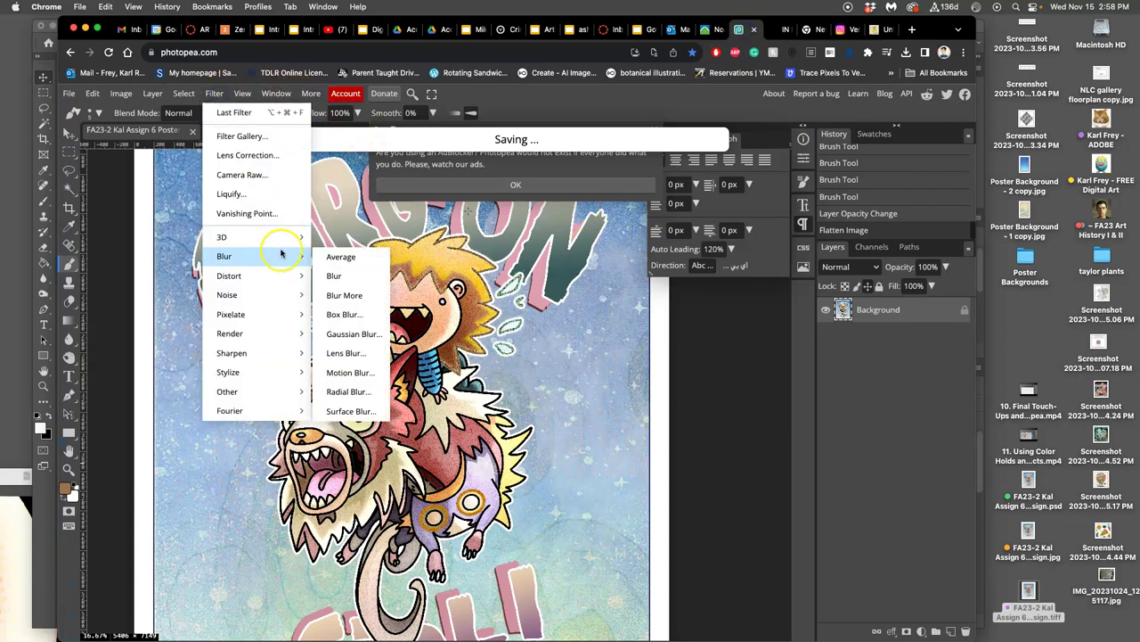
{"action": "mouse_move", "coordinate": [286, 379]}
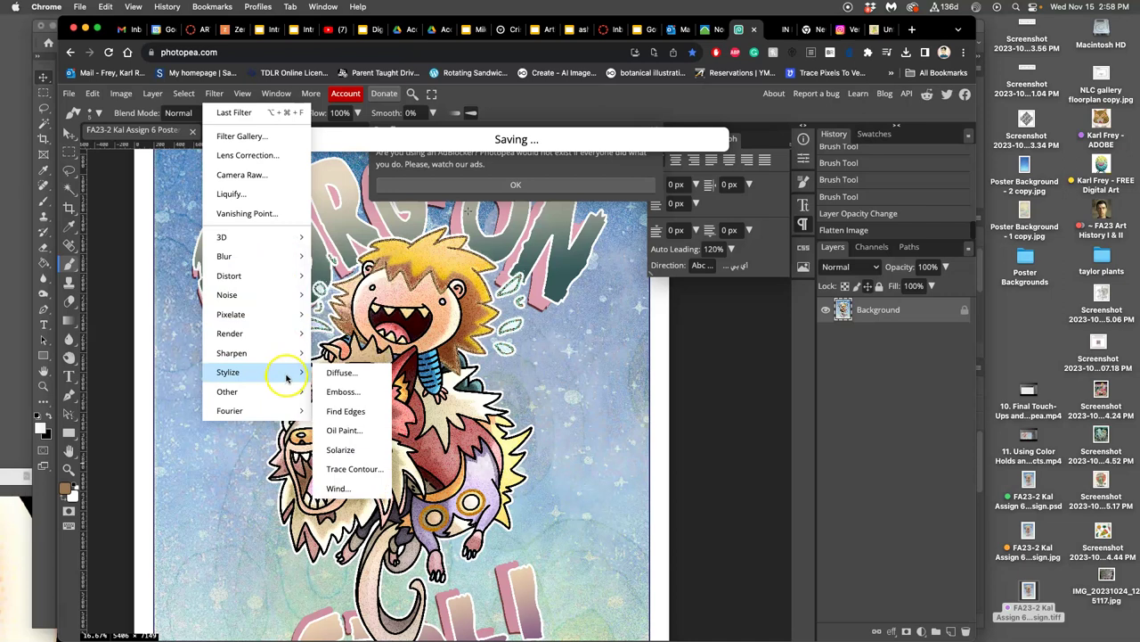
{"action": "mouse_move", "coordinate": [250, 391]}
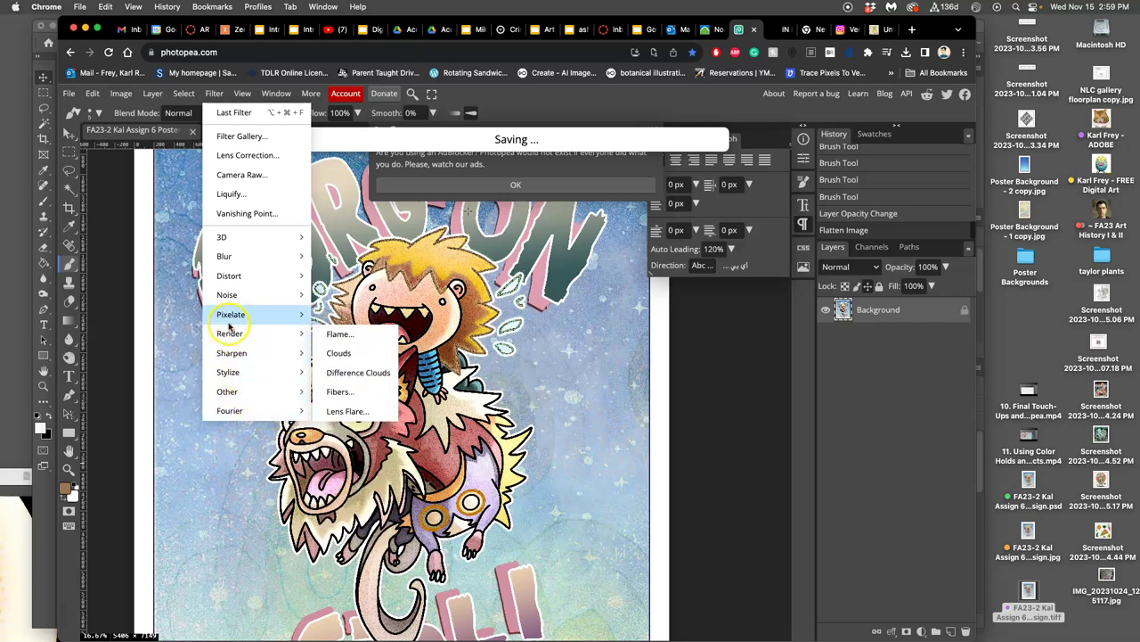
{"action": "mouse_move", "coordinate": [264, 301]}
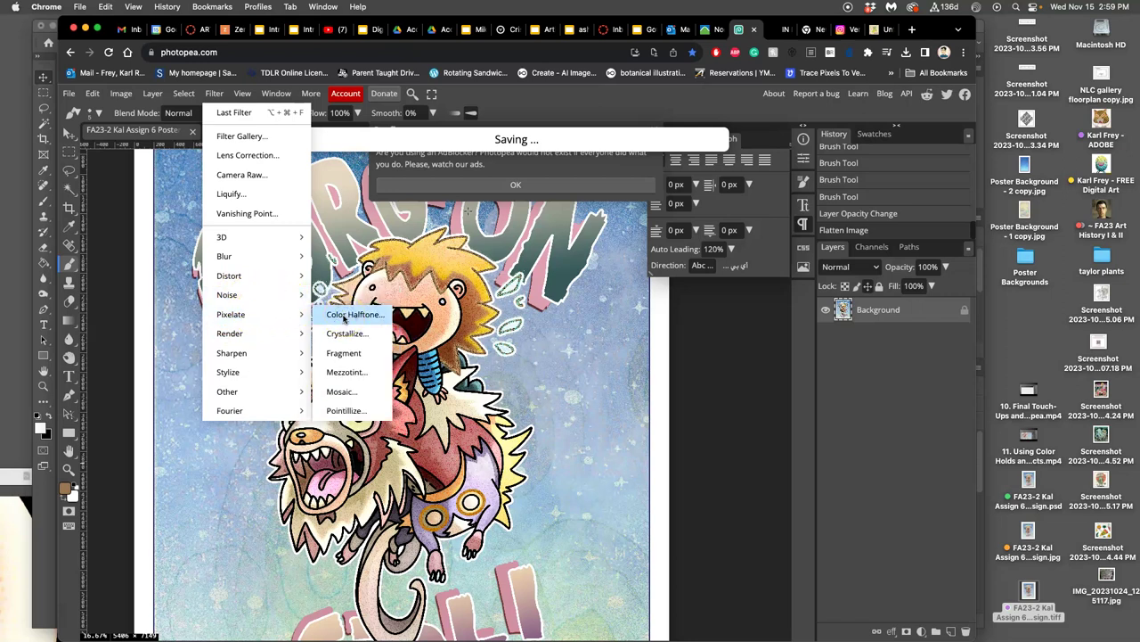
{"action": "left_click", "coordinate": [356, 315]}
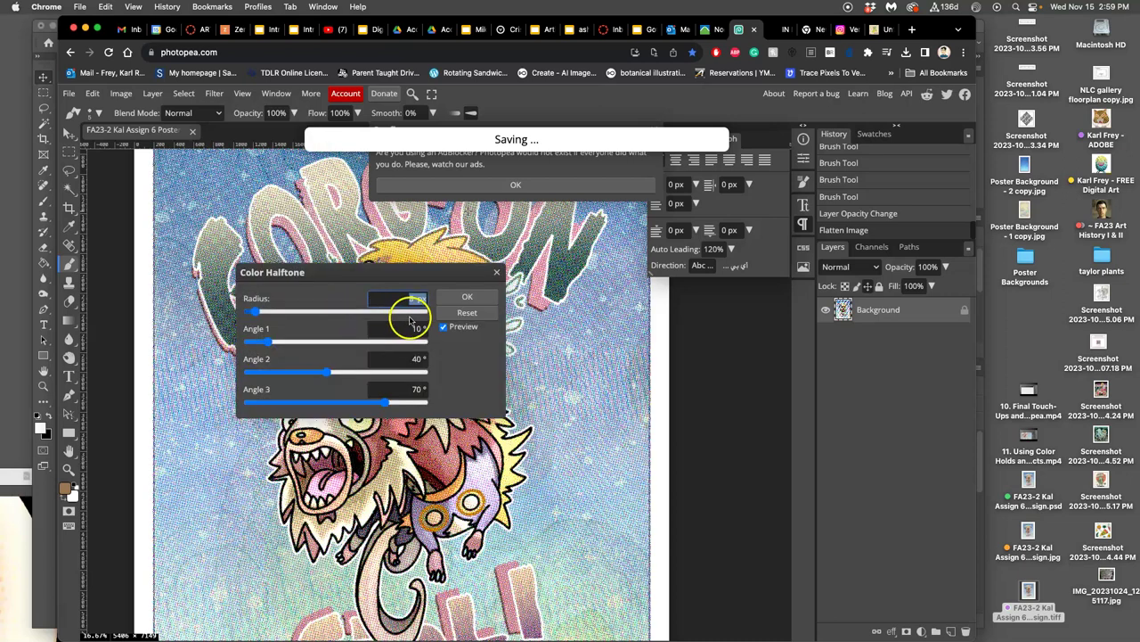
{"action": "left_click_drag", "start_coordinate": [415, 259], "coordinate": [723, 323]}
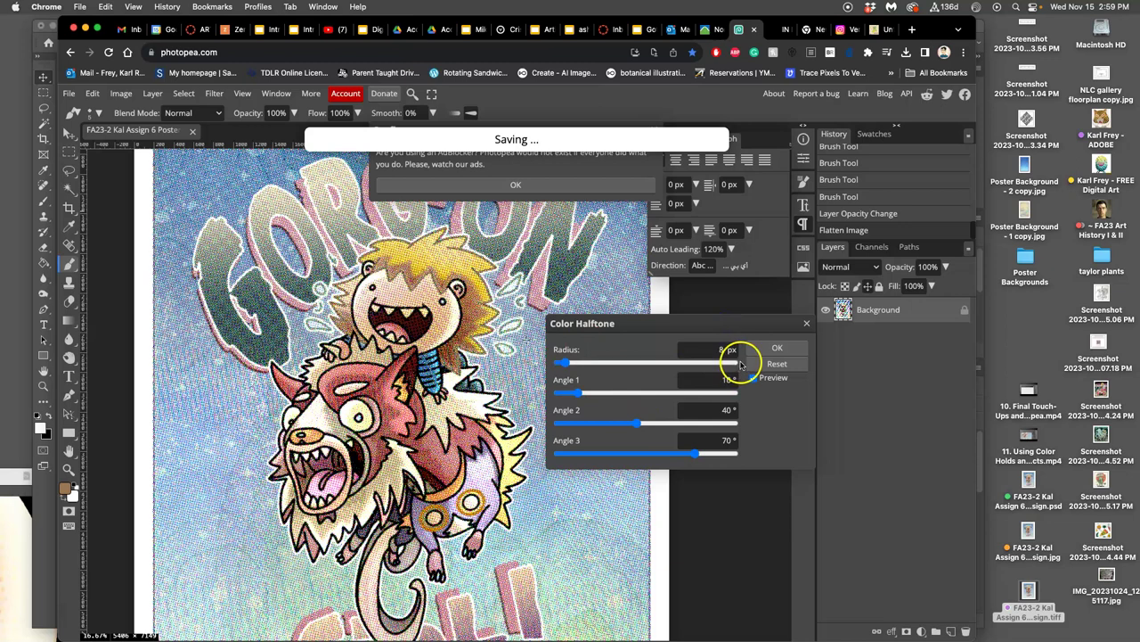
{"action": "left_click", "coordinate": [215, 96]}
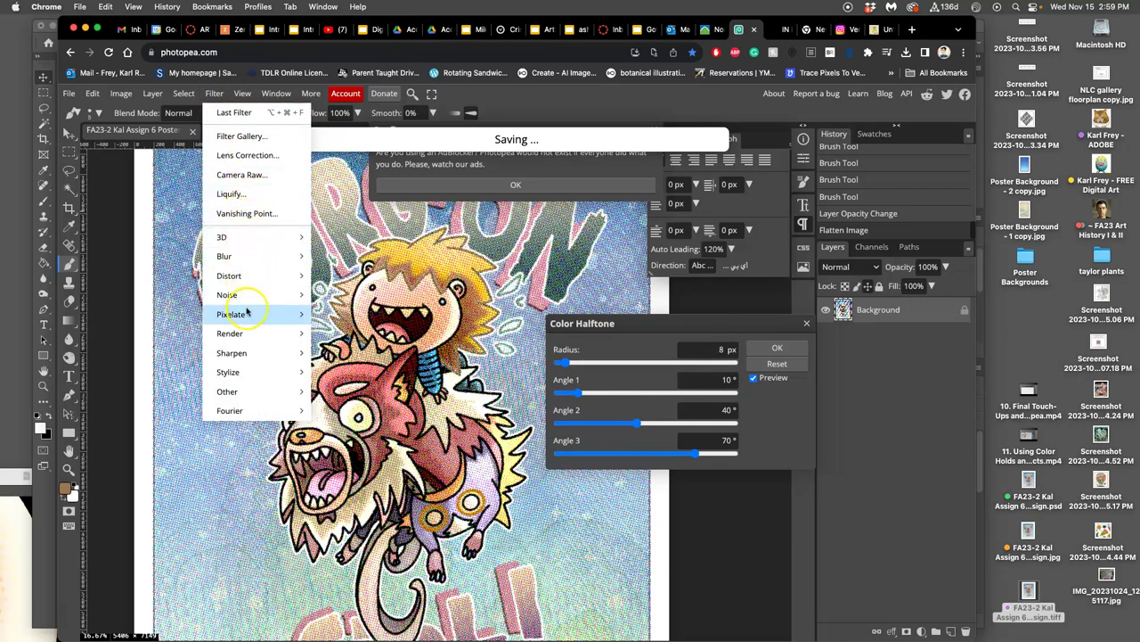
{"action": "mouse_move", "coordinate": [247, 315]}
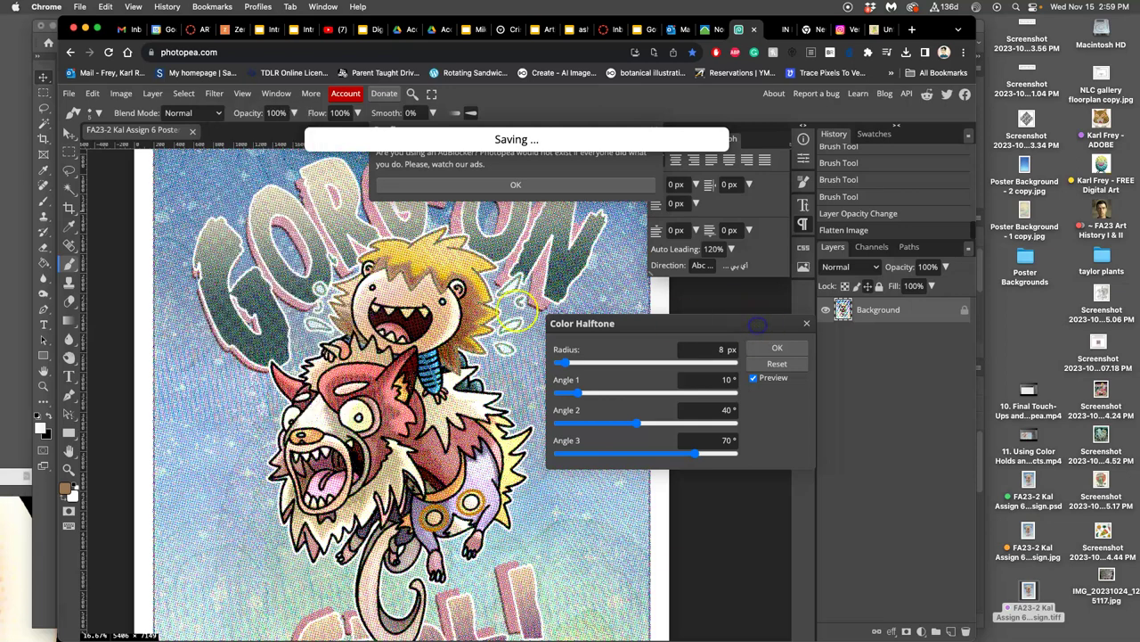
{"action": "scroll", "coordinate": [499, 312], "scroll_direction": "up", "scroll_amount": 10}
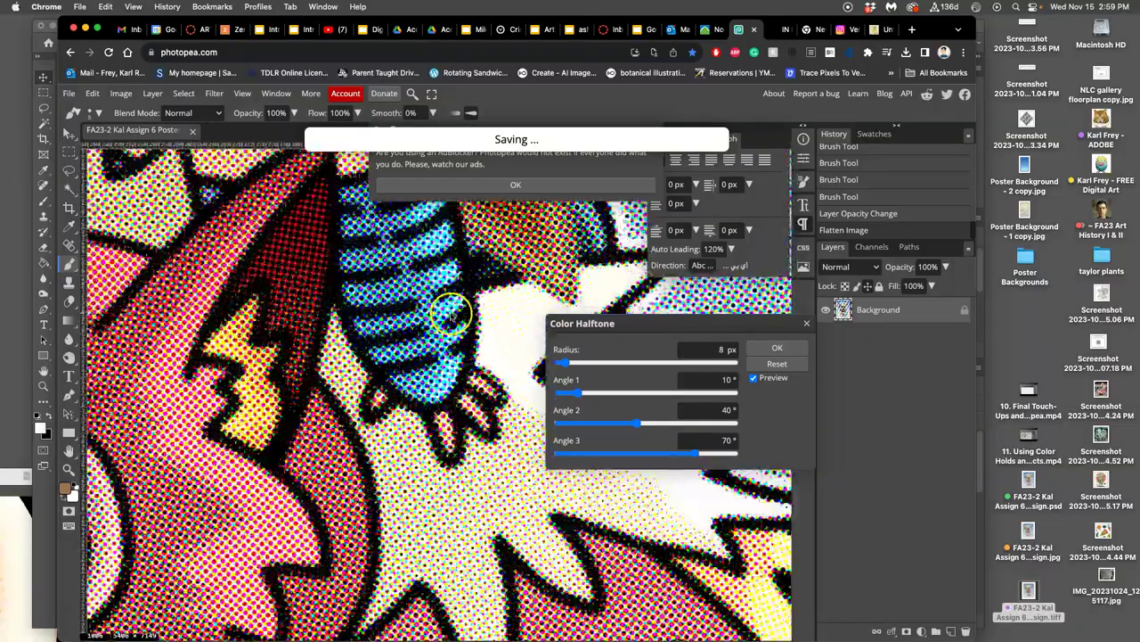
{"action": "scroll", "coordinate": [432, 320], "scroll_direction": "down", "scroll_amount": 5}
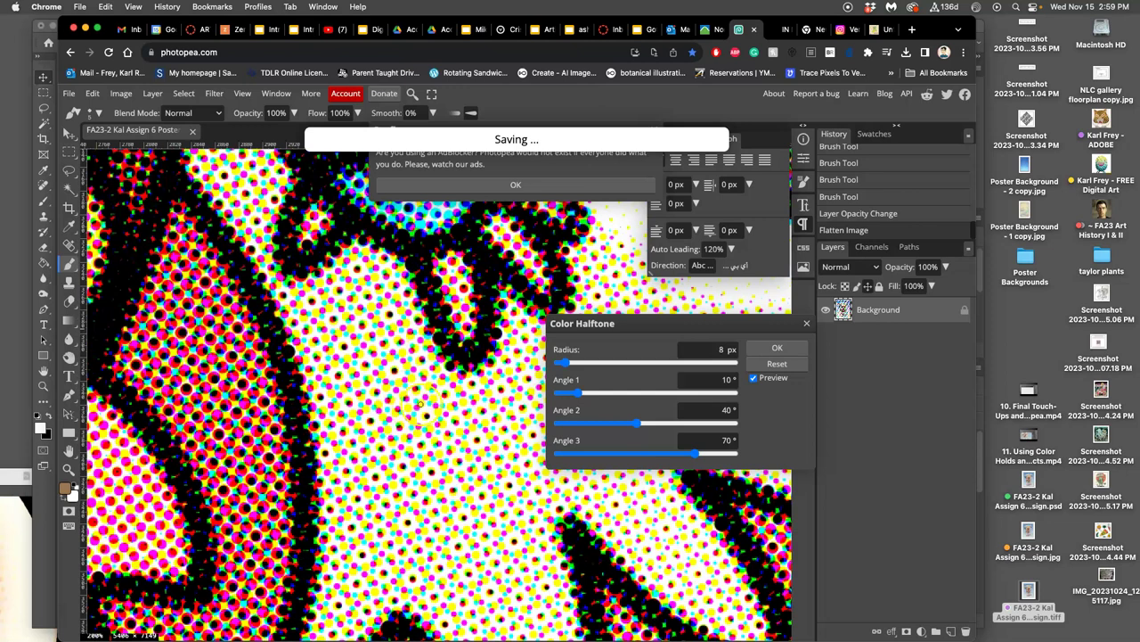
{"action": "scroll", "coordinate": [413, 403], "scroll_direction": "left", "scroll_amount": 3}
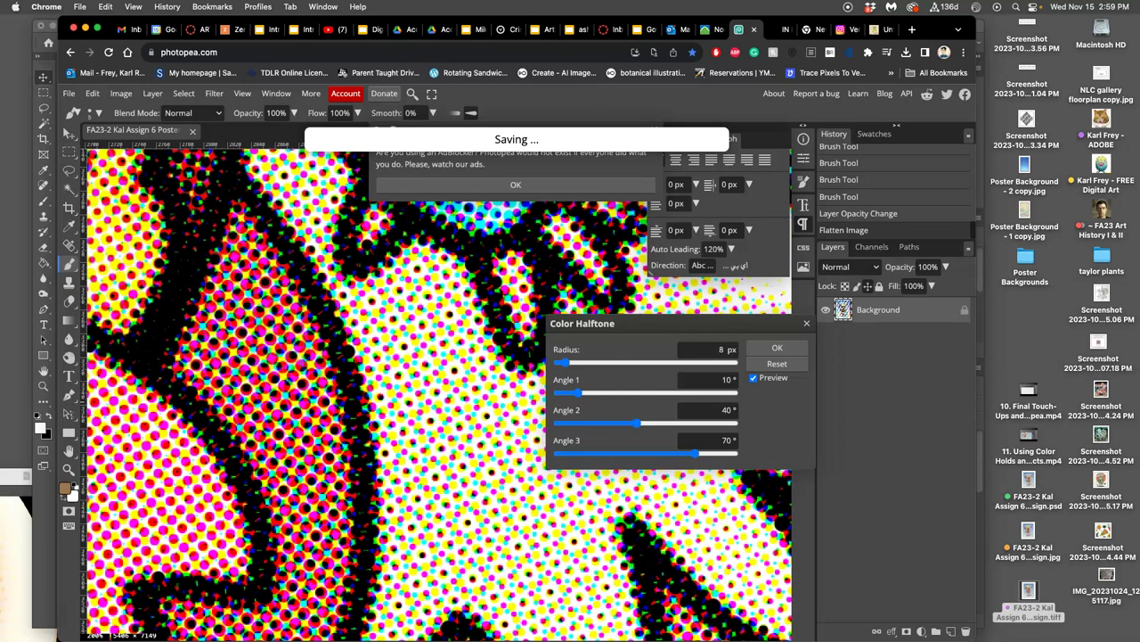
{"action": "scroll", "coordinate": [295, 355], "scroll_direction": "left", "scroll_amount": 5}
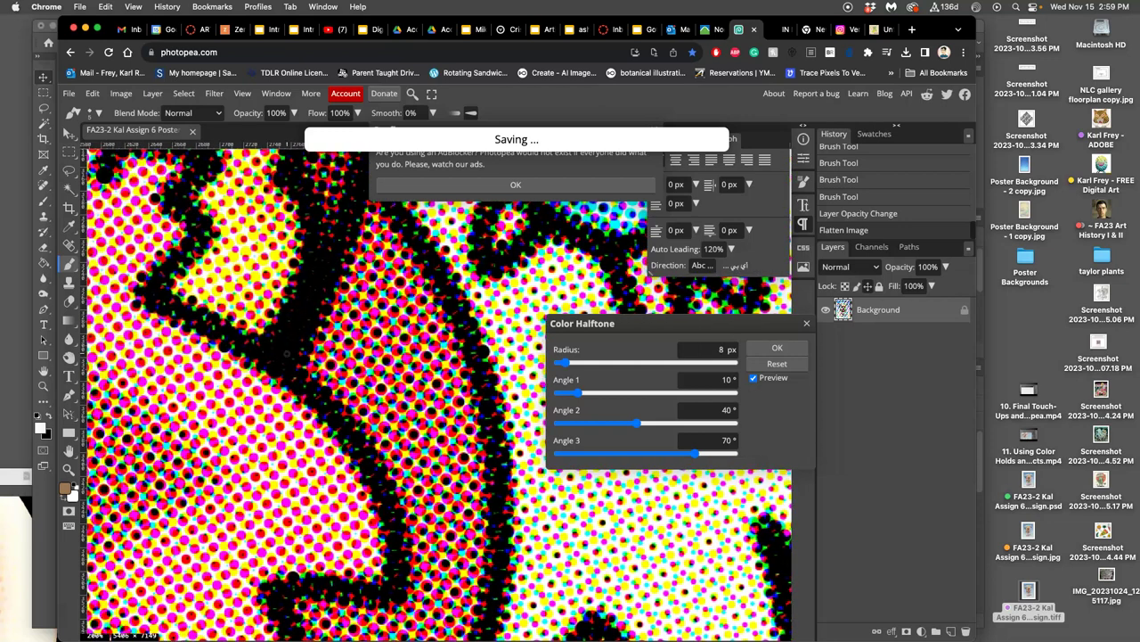
{"action": "scroll", "coordinate": [284, 354], "scroll_direction": "left", "scroll_amount": 3}
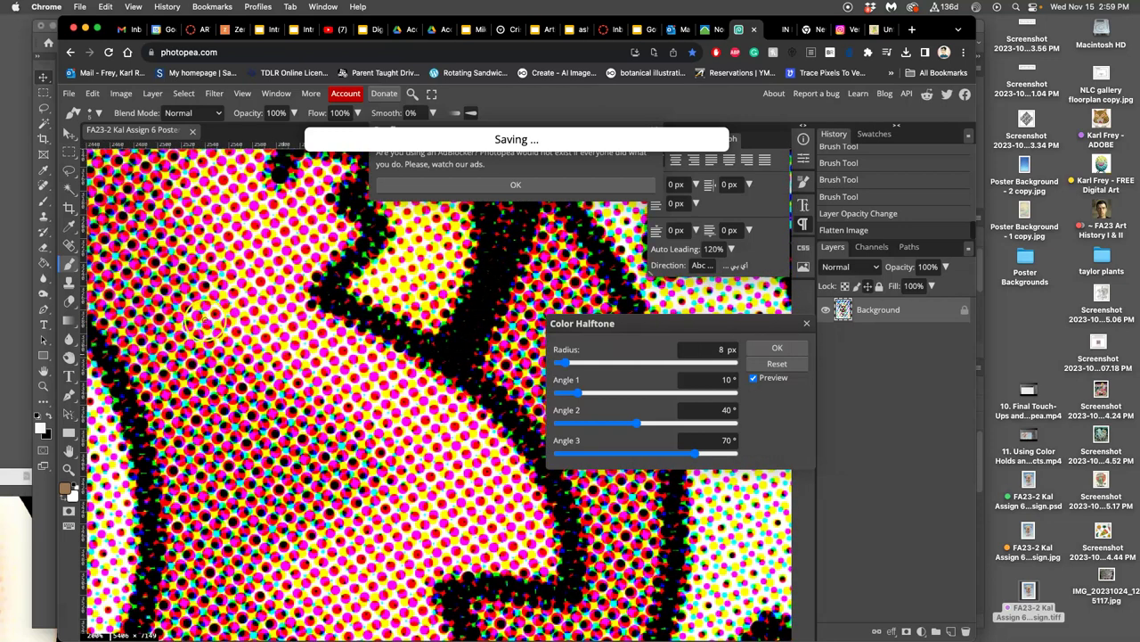
{"action": "scroll", "coordinate": [205, 325], "scroll_direction": "left", "scroll_amount": 4}
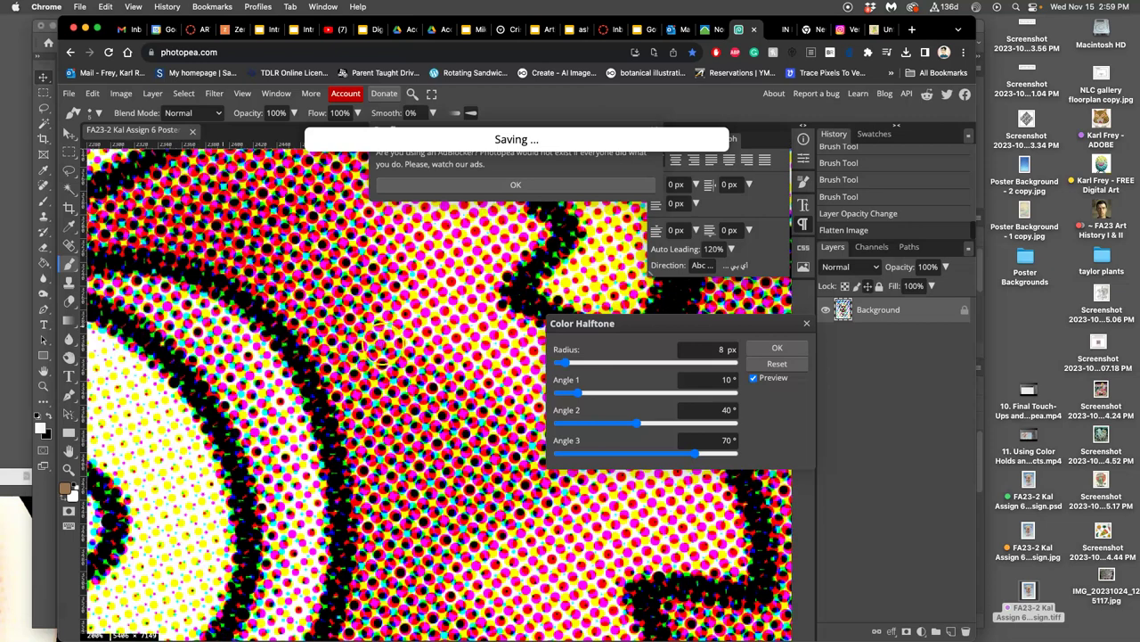
{"action": "scroll", "coordinate": [381, 346], "scroll_direction": "right", "scroll_amount": 4}
{"action": "scroll", "coordinate": [407, 343], "scroll_direction": "right", "scroll_amount": 5}
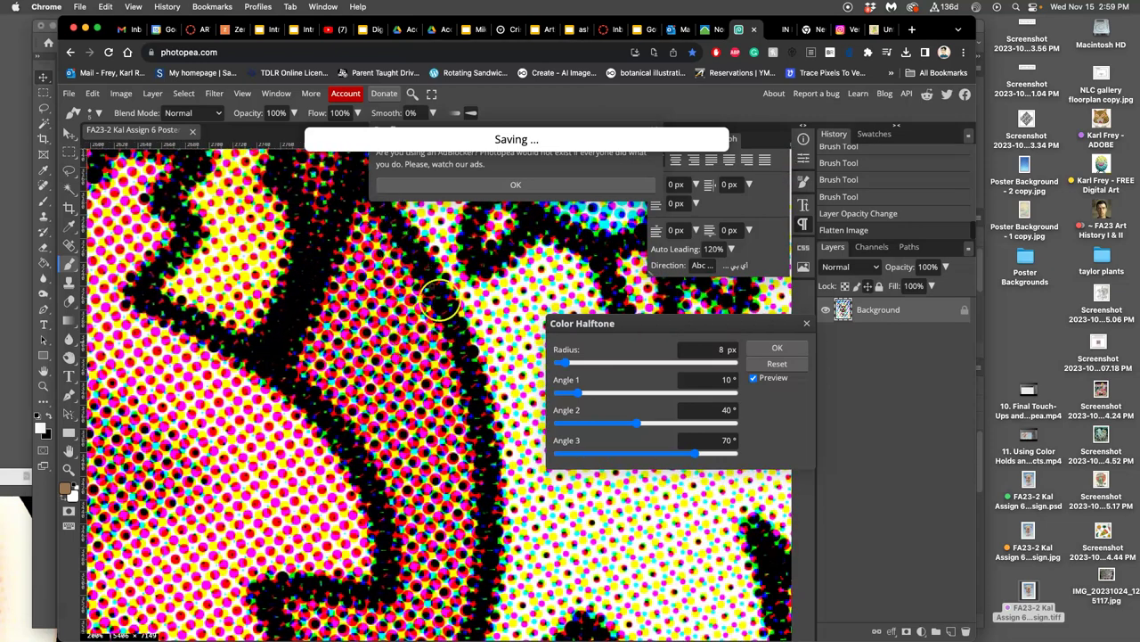
{"action": "scroll", "coordinate": [438, 332], "scroll_direction": "right", "scroll_amount": 10}
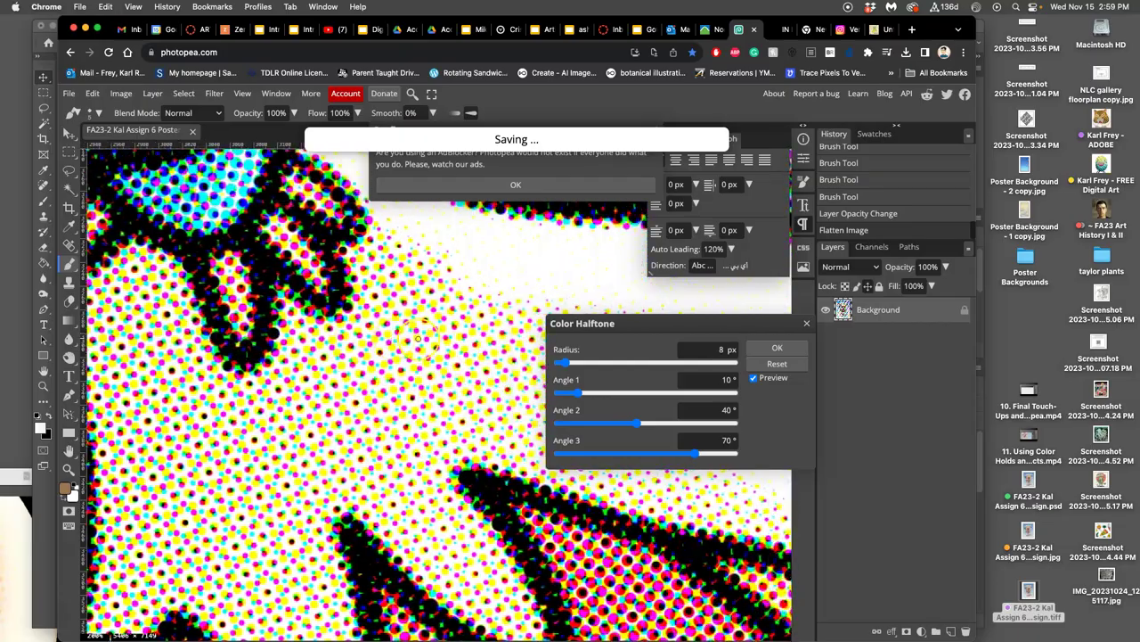
{"action": "scroll", "coordinate": [418, 338], "scroll_direction": "up", "scroll_amount": 10}
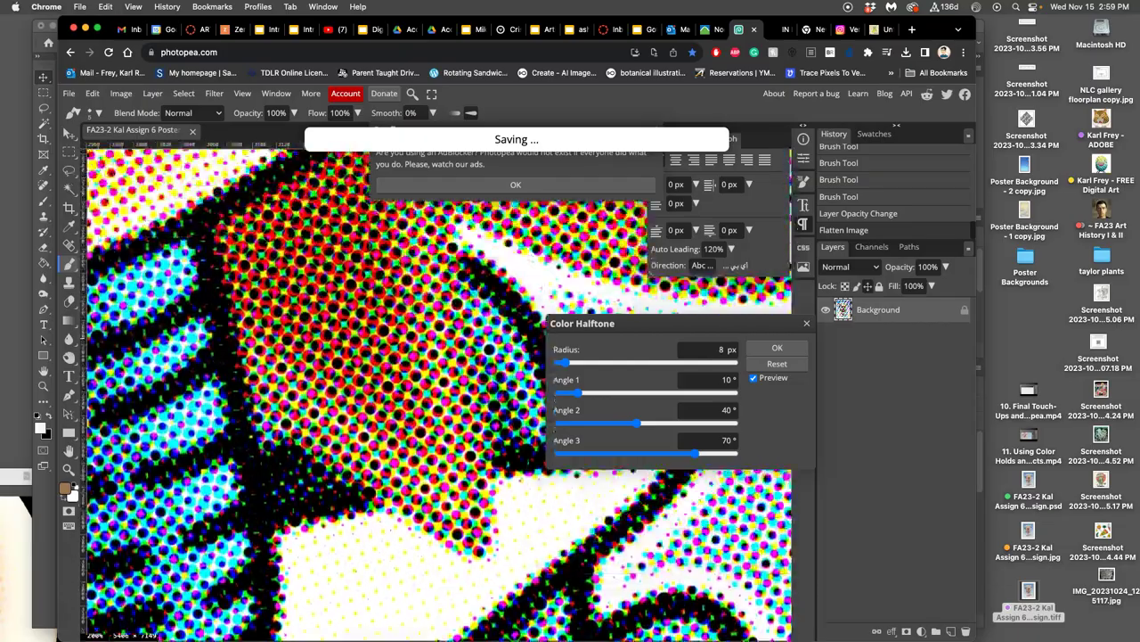
{"action": "scroll", "coordinate": [419, 340], "scroll_direction": "down", "scroll_amount": 5}
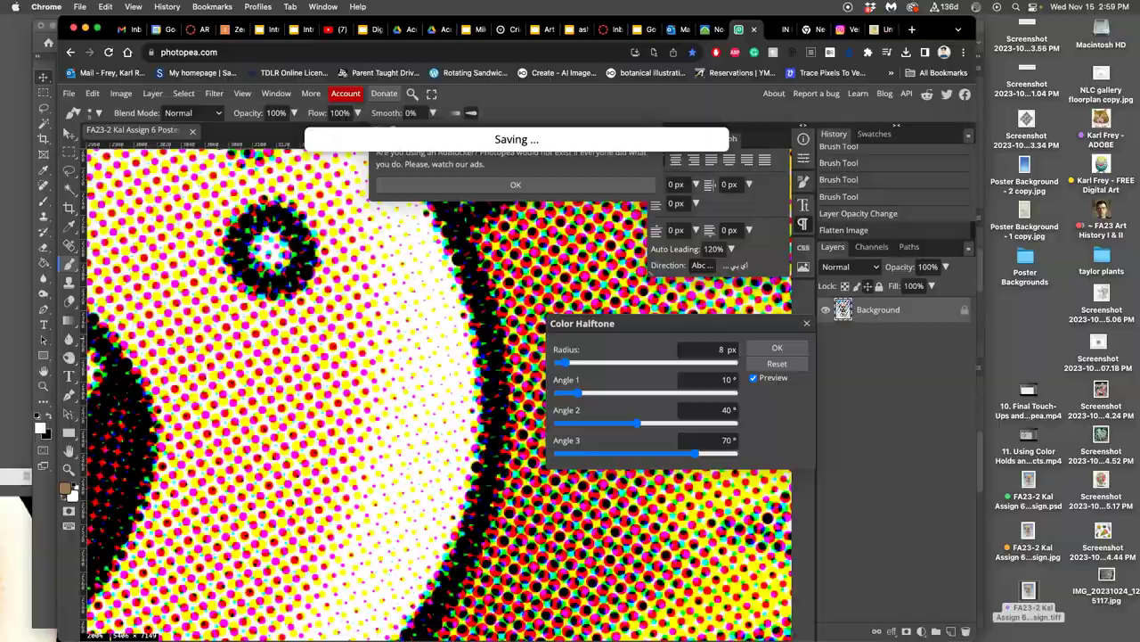
{"action": "scroll", "coordinate": [419, 340], "scroll_direction": "down", "scroll_amount": 5}
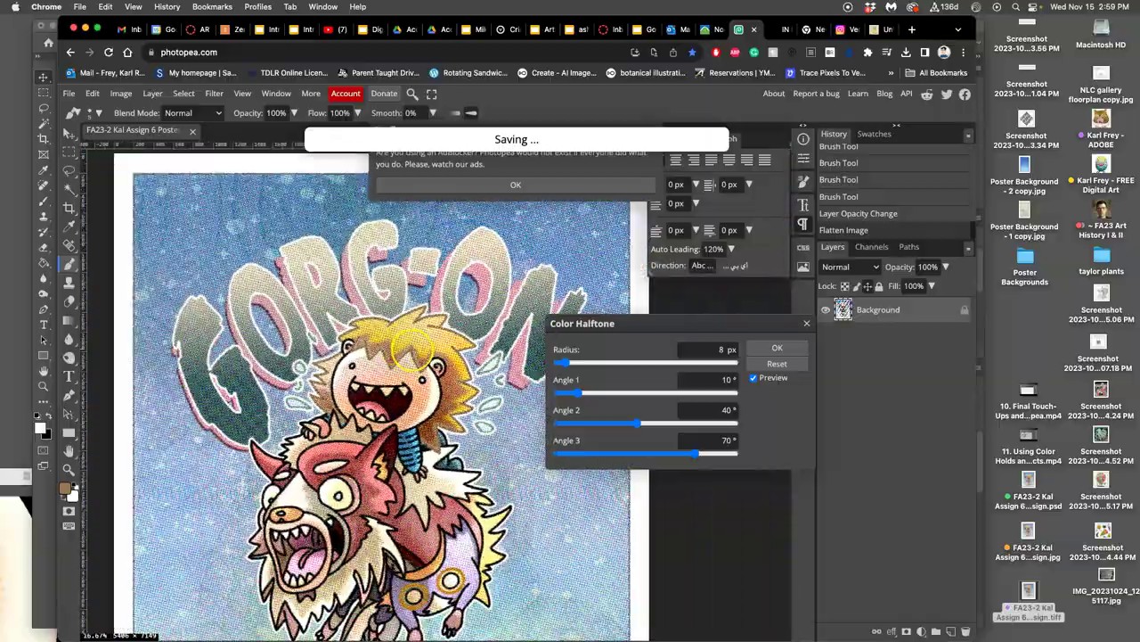
{"action": "scroll", "coordinate": [411, 350], "scroll_direction": "down", "scroll_amount": 3}
{"action": "scroll", "coordinate": [411, 350], "scroll_direction": "down", "scroll_amount": 4}
{"action": "scroll", "coordinate": [409, 344], "scroll_direction": "up", "scroll_amount": 5}
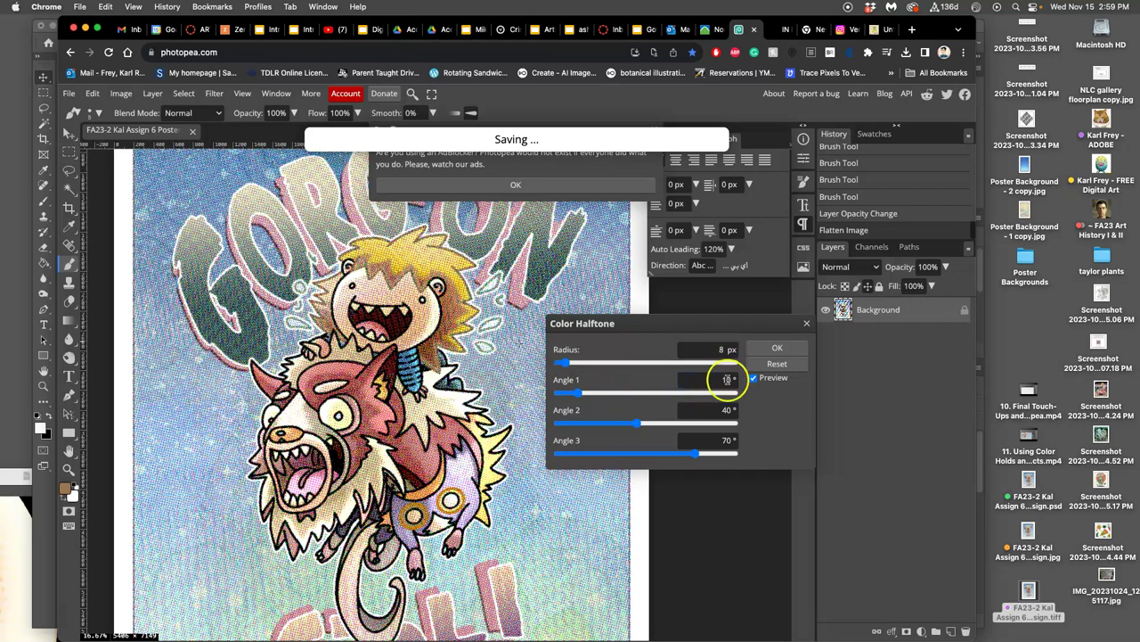
Raise the Color Halftone radius from 8 to 9 px, then dismiss the ad-blocker notice
{"action": "left_click", "coordinate": [716, 407]}
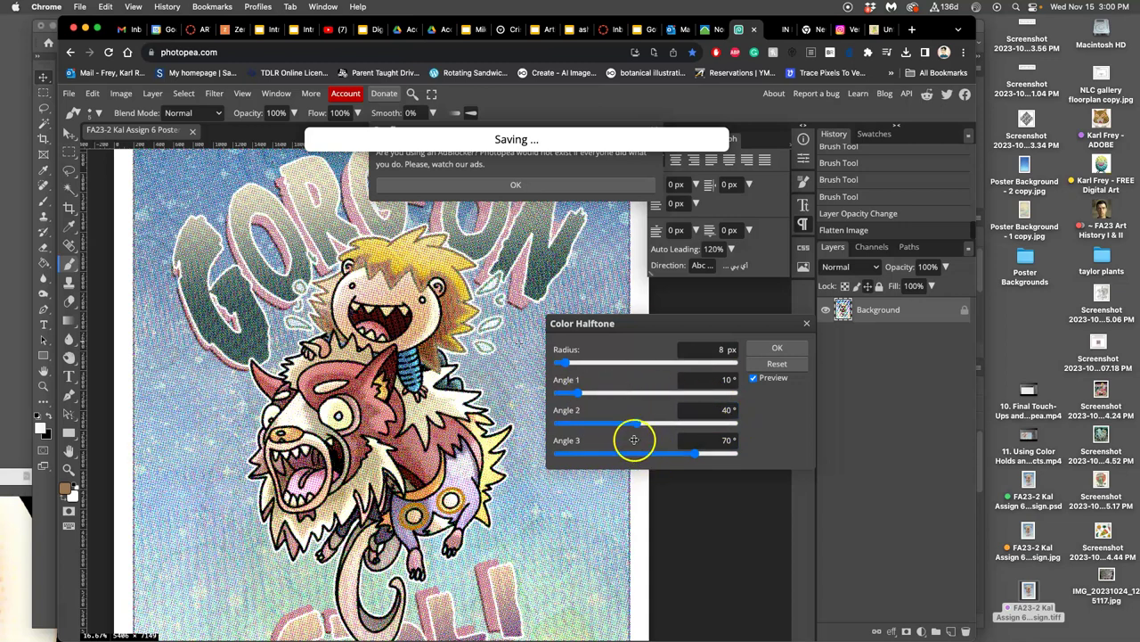
{"action": "scroll", "coordinate": [425, 383], "scroll_direction": "up", "scroll_amount": 10}
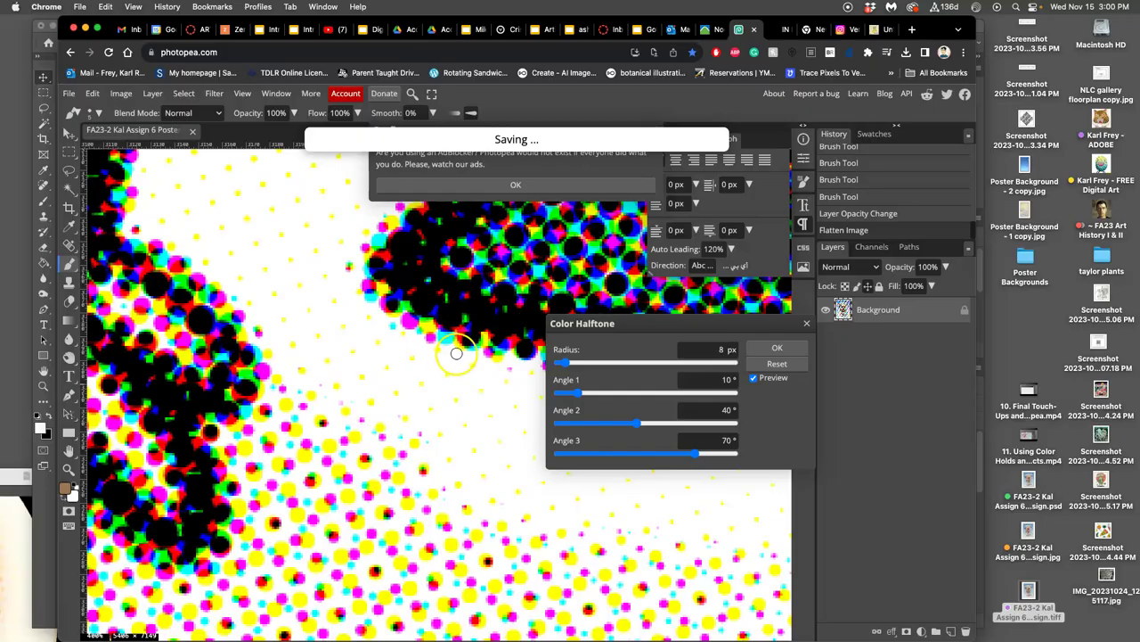
{"action": "scroll", "coordinate": [456, 349], "scroll_direction": "down", "scroll_amount": 5}
{"action": "scroll", "coordinate": [466, 353], "scroll_direction": "down", "scroll_amount": 2}
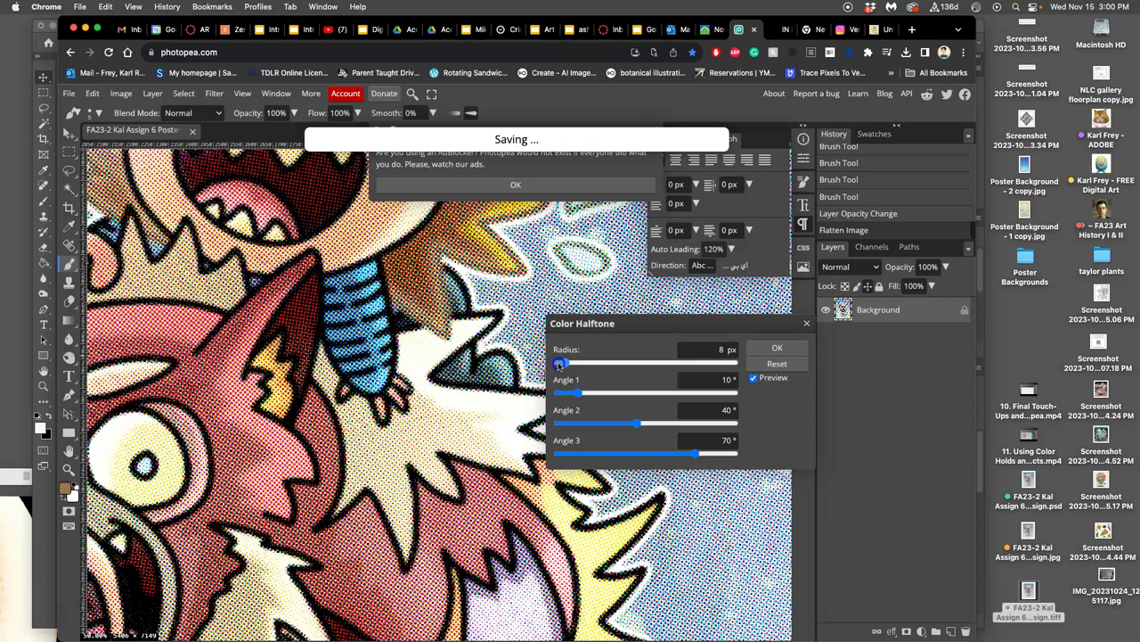
{"action": "left_click_drag", "start_coordinate": [559, 364], "coordinate": [560, 365]}
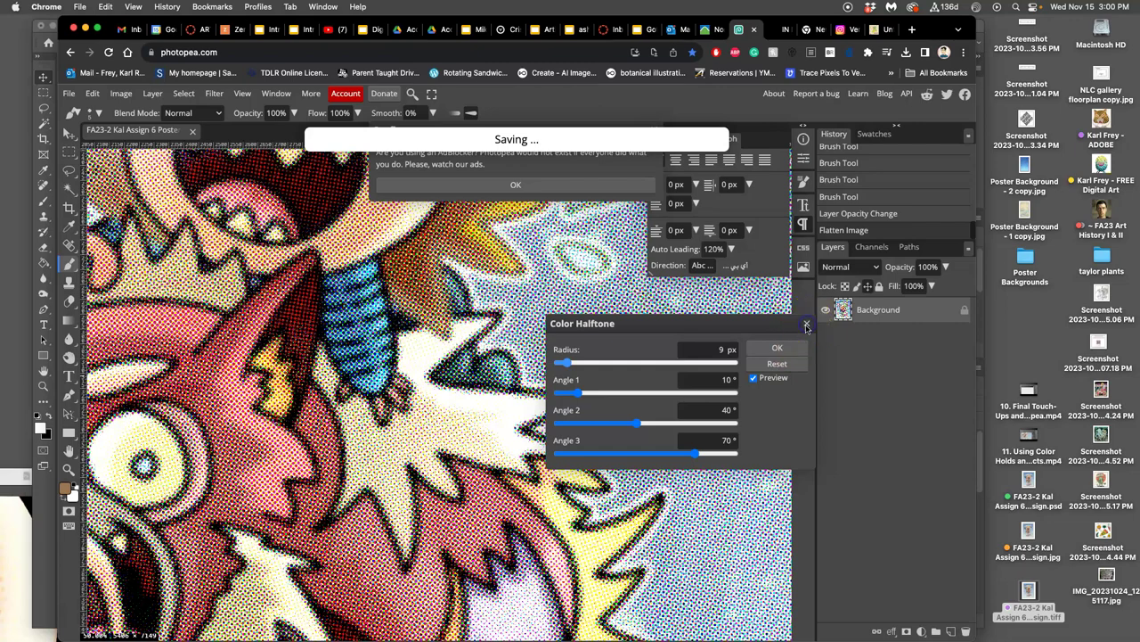
{"action": "left_click", "coordinate": [705, 288]}
{"action": "left_click", "coordinate": [539, 189]}
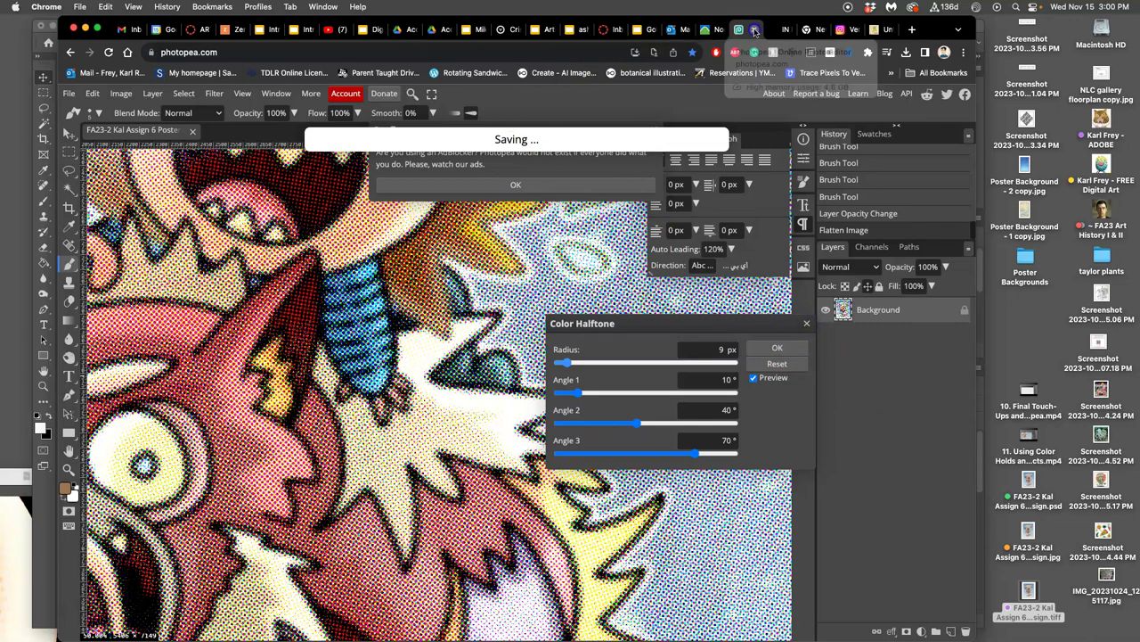
Close the frozen Photopea tab and load photopea.com in a new tab
{"action": "left_click", "coordinate": [752, 31]}
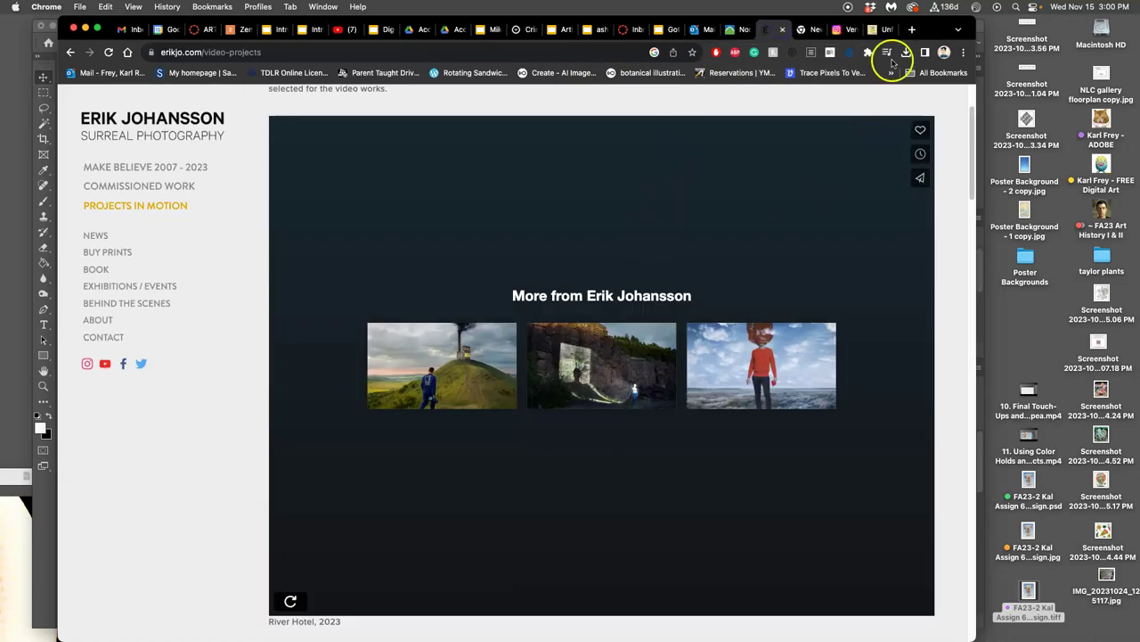
{"action": "left_click", "coordinate": [910, 30]}
{"action": "type", "text": "phot"}
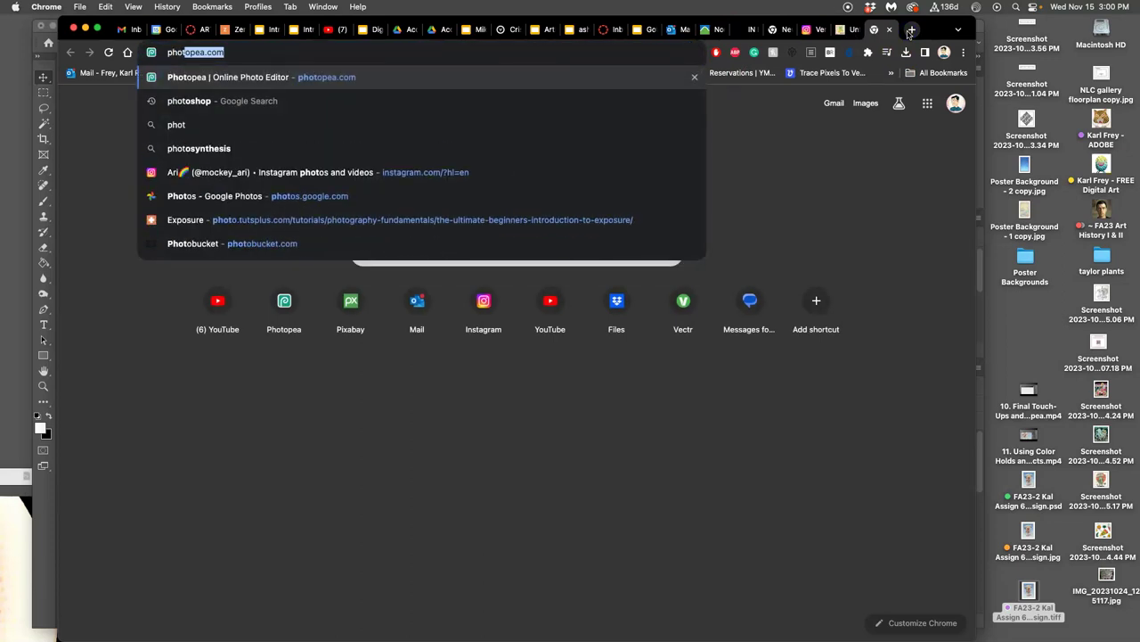
{"action": "type", "text": "ope"}
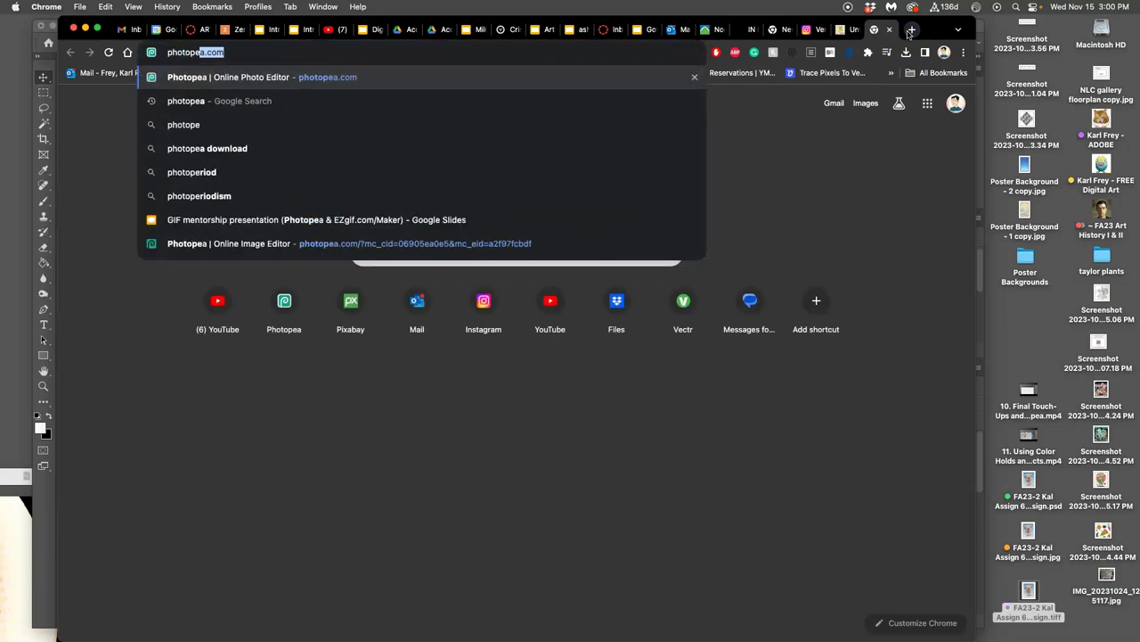
{"action": "type", "text": "a.com"}
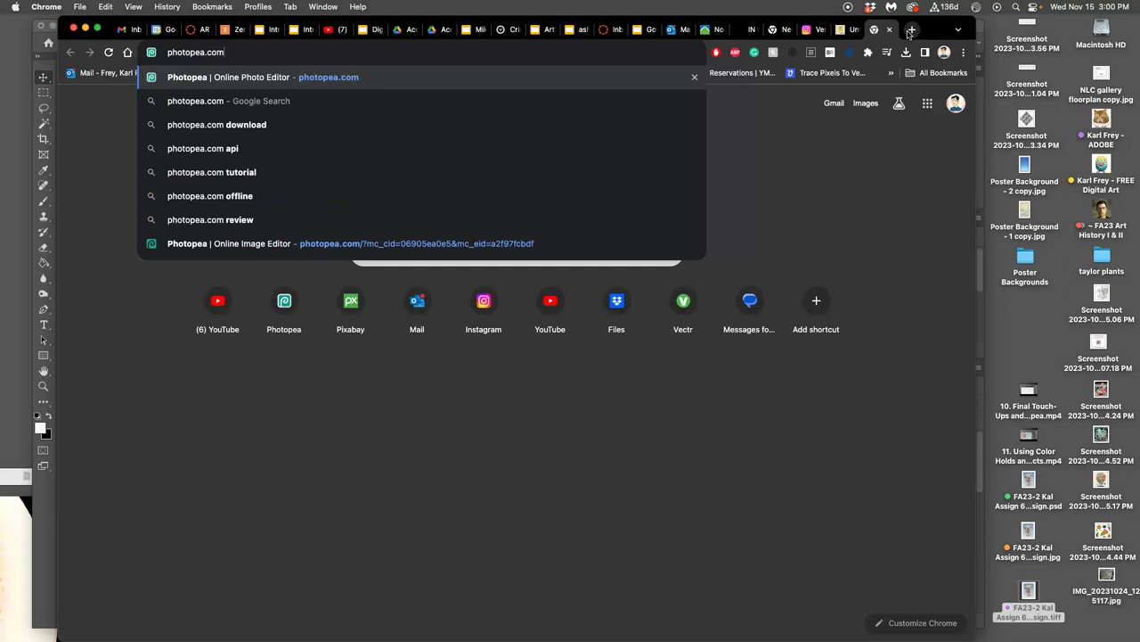
{"action": "key", "text": "Return"}
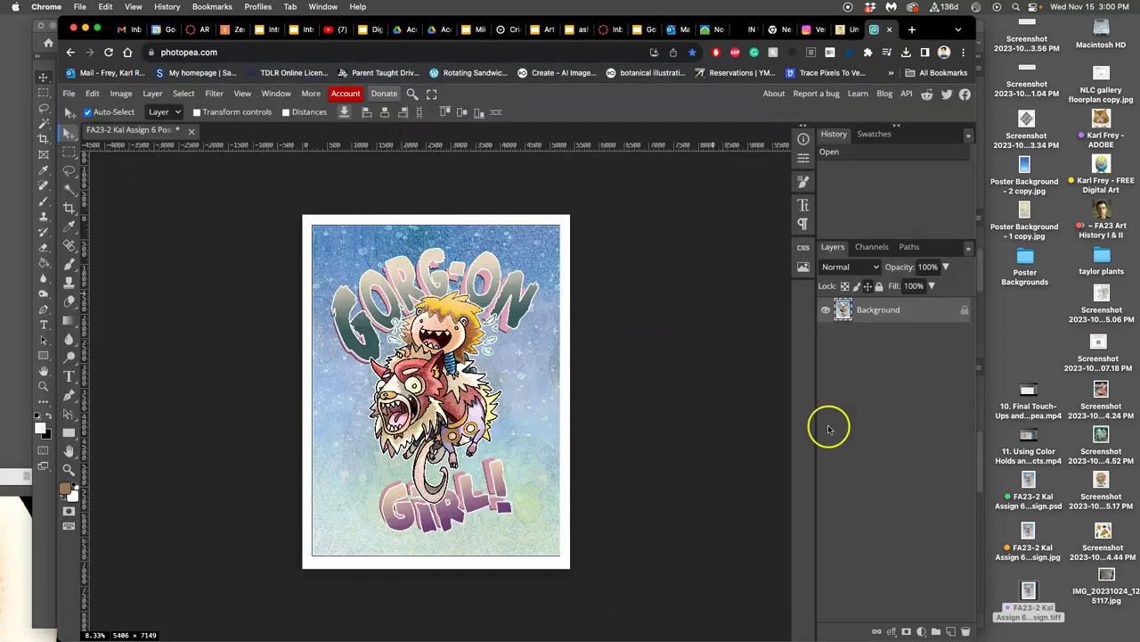
Drop the poster JPEG into Photopea and duplicate its Background as Layer 1 with Cmd+J
{"action": "mouse_move", "coordinate": [1030, 535]}
{"action": "left_mouse_down"}
{"action": "mouse_move", "coordinate": [624, 488]}
{"action": "mouse_move", "coordinate": [1043, 548]}
{"action": "mouse_move", "coordinate": [1031, 537]}
{"action": "left_mouse_up"}
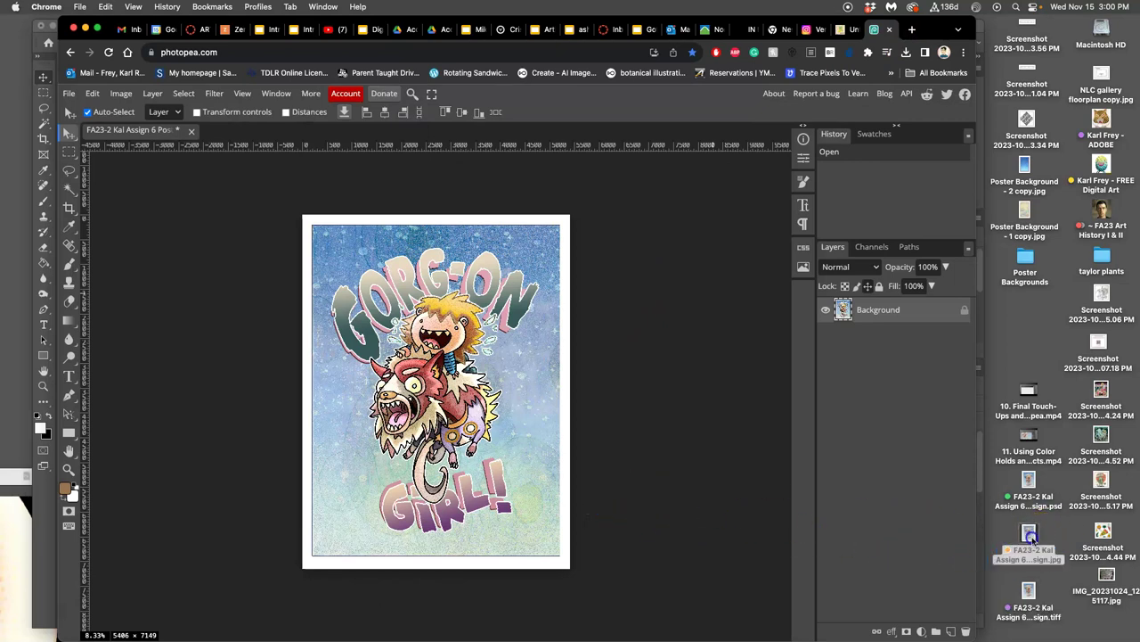
{"action": "left_click", "coordinate": [905, 316]}
{"action": "key", "text": "super+j"}
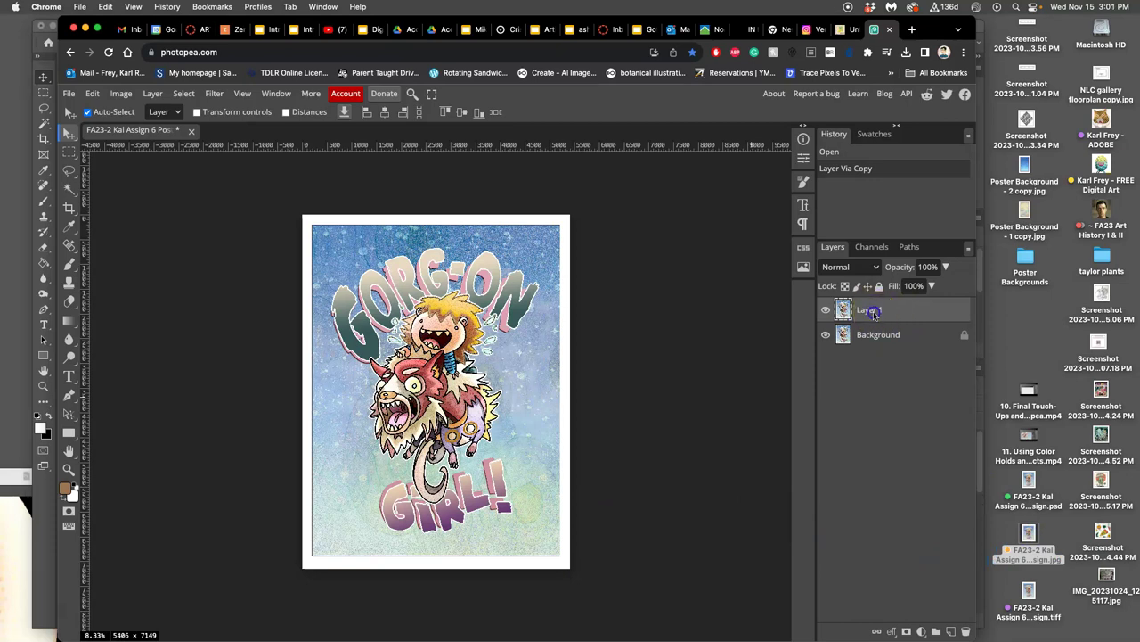
{"action": "left_click", "coordinate": [926, 319]}
{"action": "left_click", "coordinate": [215, 98]}
{"action": "mouse_move", "coordinate": [258, 313]}
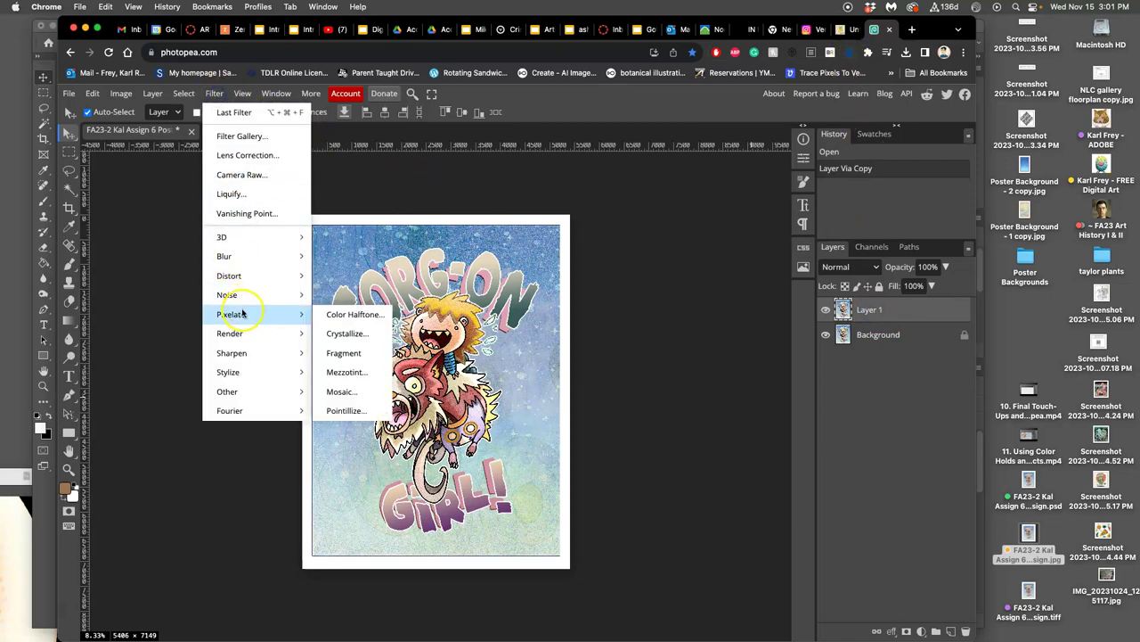
Apply Color Halftone to Layer 1 with the radius lowered from 8 to 4 px
{"action": "left_click", "coordinate": [352, 315]}
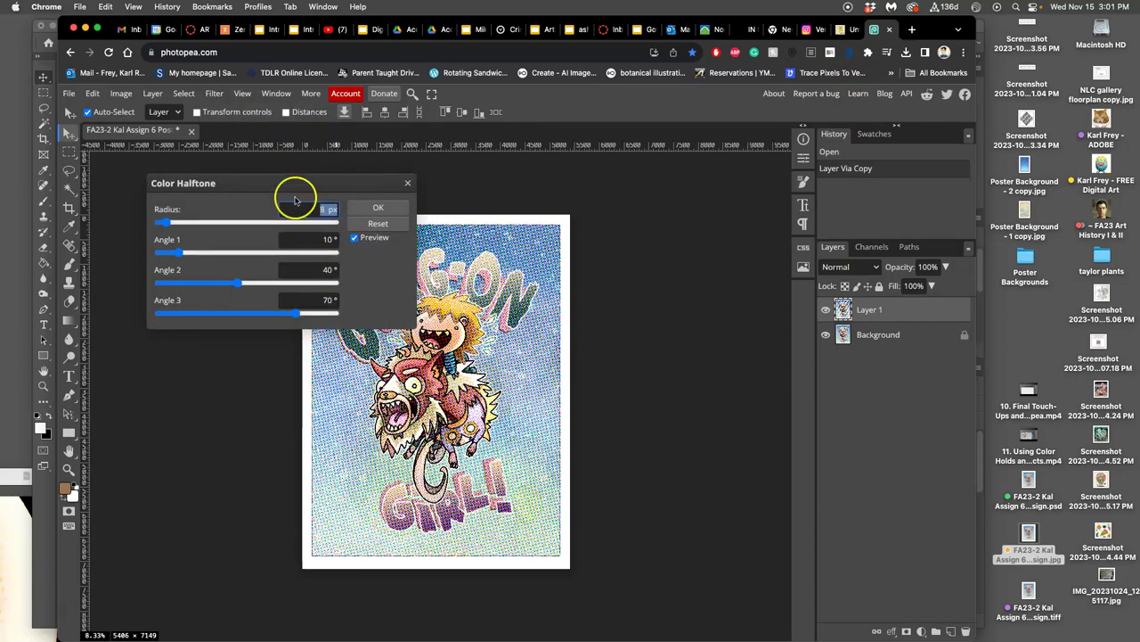
{"action": "left_click_drag", "start_coordinate": [277, 185], "coordinate": [722, 294]}
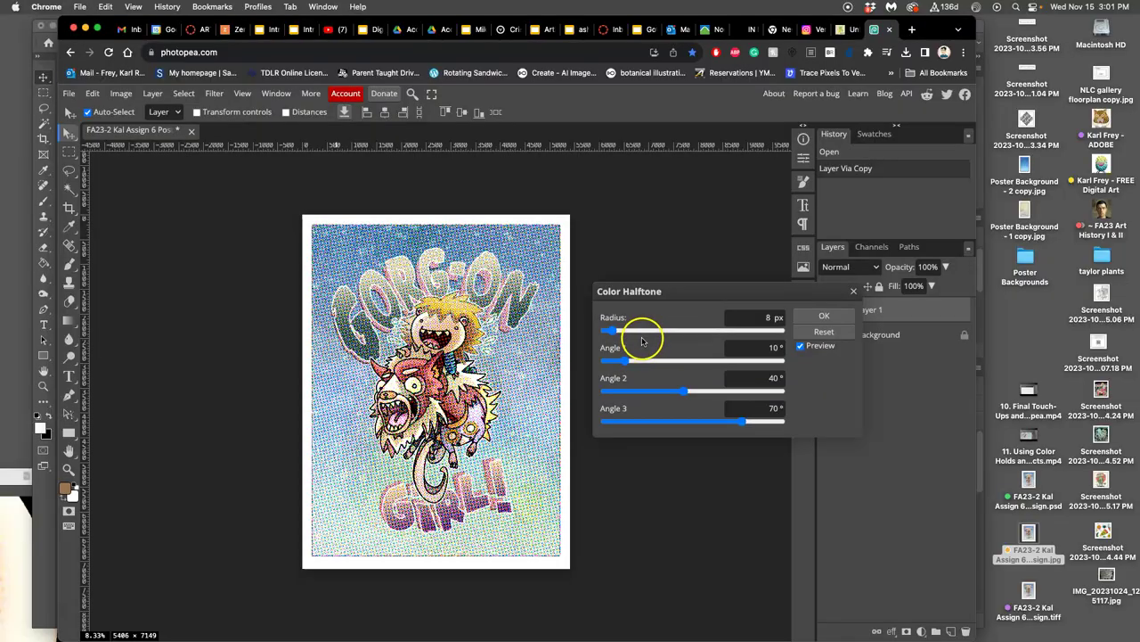
{"action": "scroll", "coordinate": [404, 354], "scroll_direction": "up", "scroll_amount": 10}
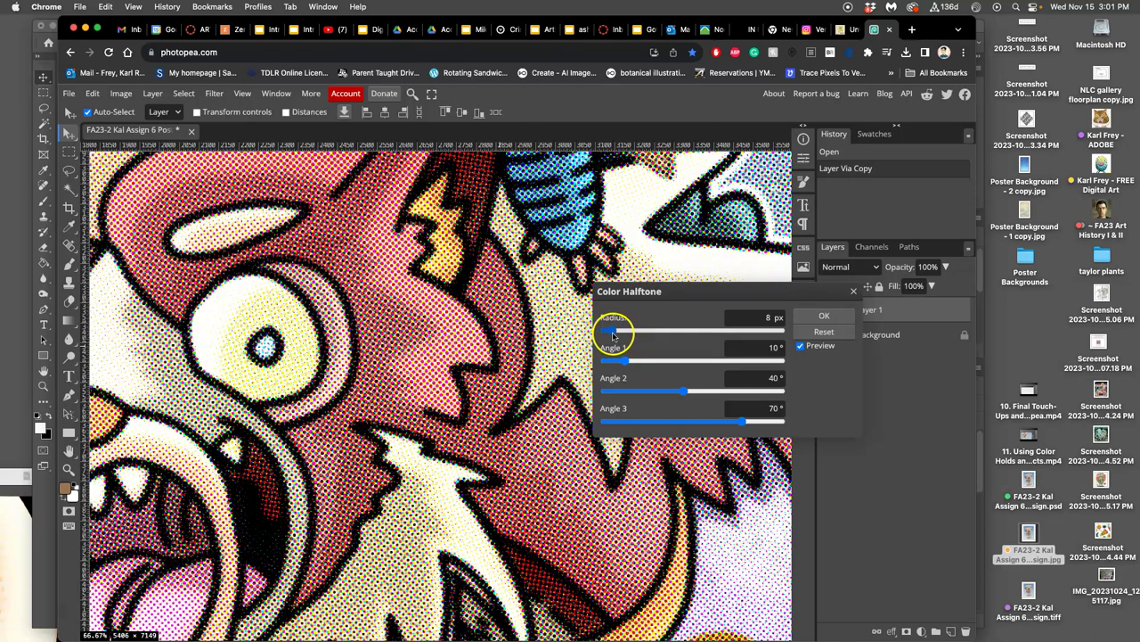
{"action": "left_click", "coordinate": [613, 332]}
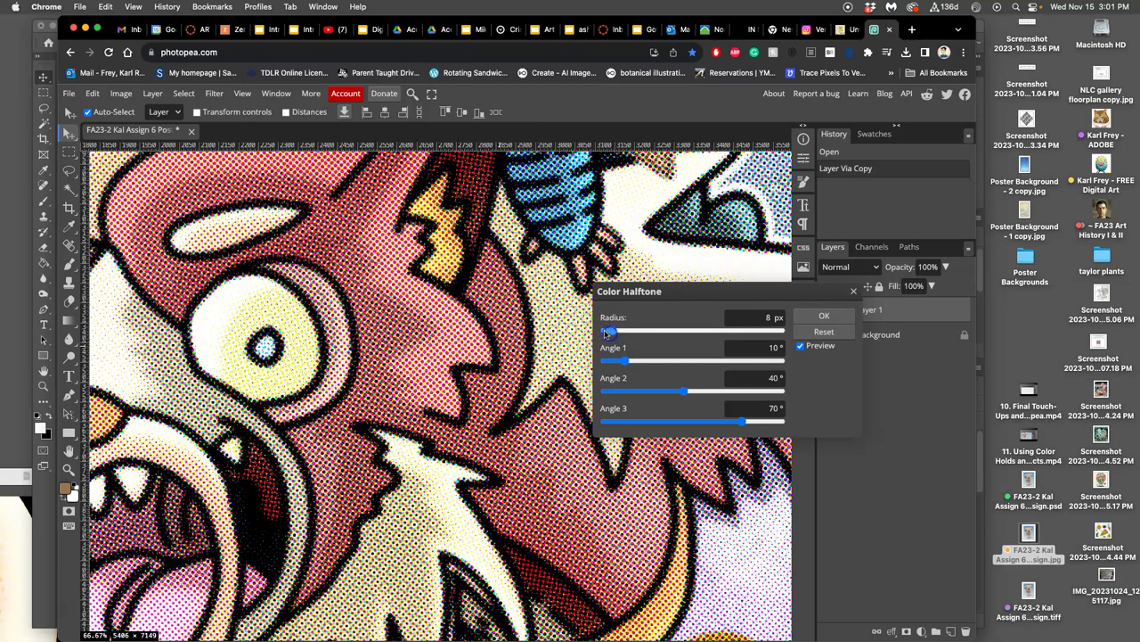
{"action": "left_click", "coordinate": [619, 360]}
{"action": "left_click", "coordinate": [607, 330]}
{"action": "left_click", "coordinate": [604, 332]}
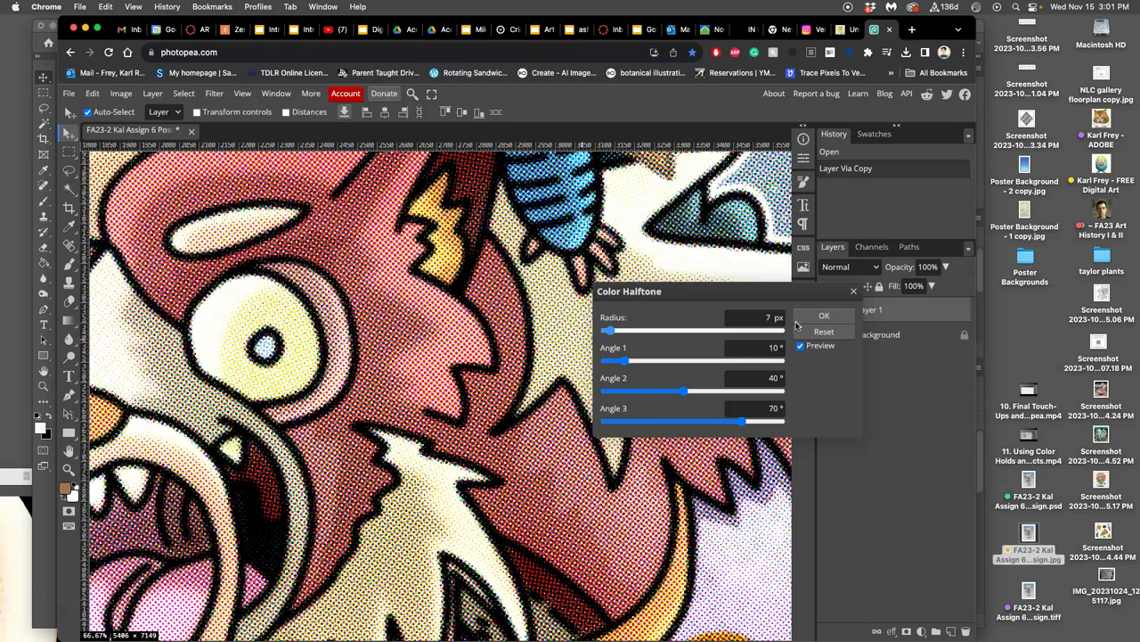
{"action": "key", "text": "Down"}
{"action": "key", "text": "Down"}
{"action": "key", "text": "Down"}
{"action": "left_click", "coordinate": [825, 316]}
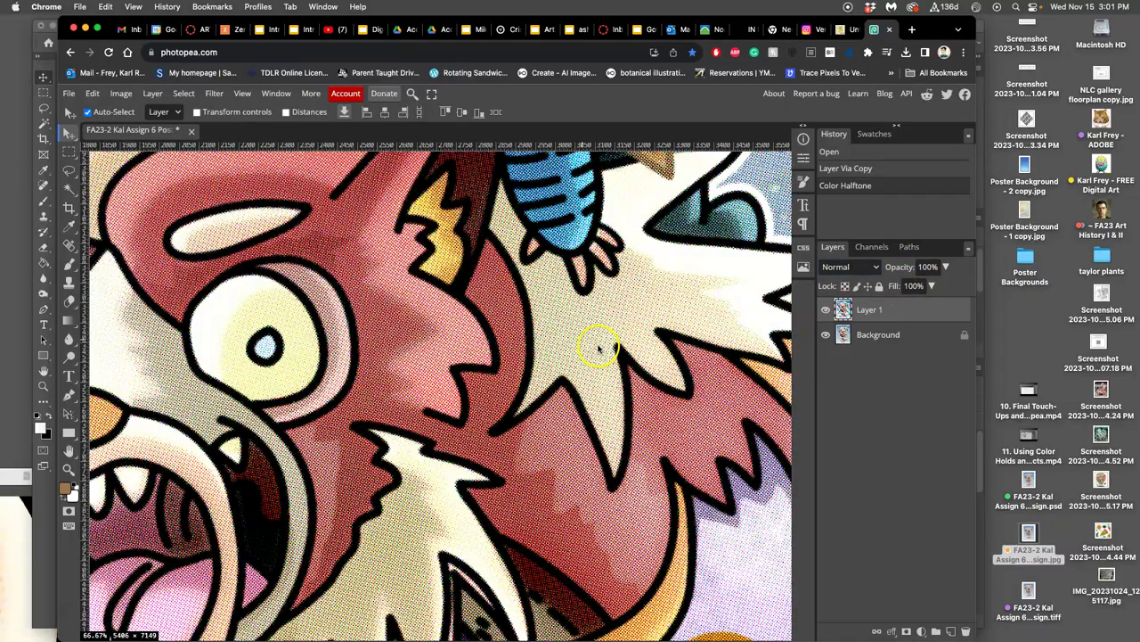
Scroll around the poster to inspect the halftone dots covering the artwork and lettering
{"action": "scroll", "coordinate": [595, 348], "scroll_direction": "down", "scroll_amount": 5}
{"action": "scroll", "coordinate": [586, 348], "scroll_direction": "down", "scroll_amount": 4}
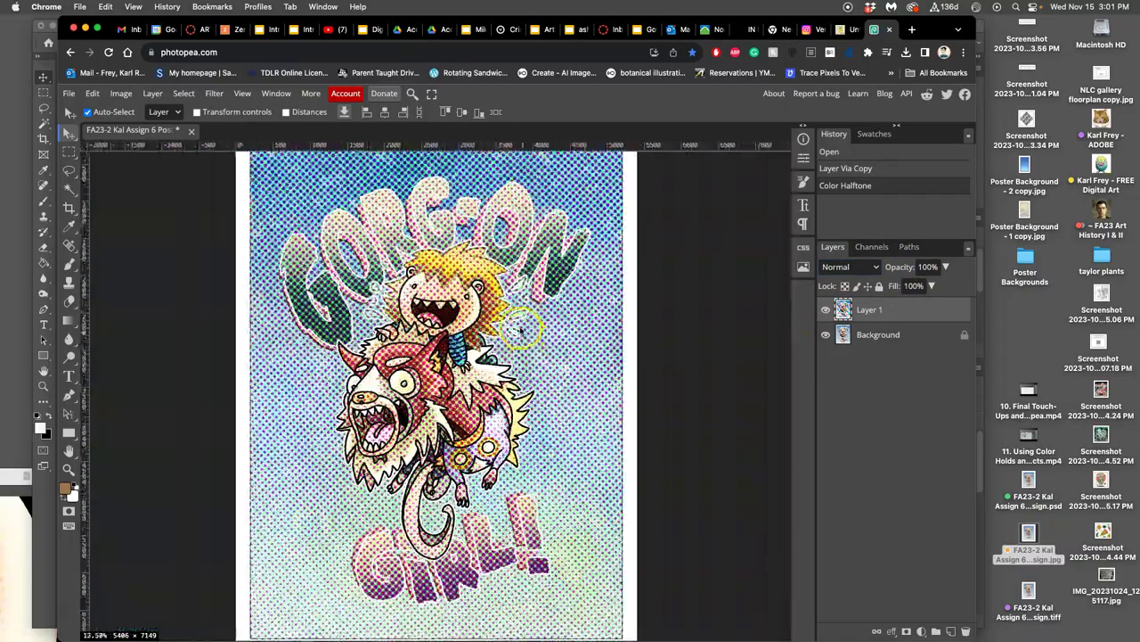
{"action": "scroll", "coordinate": [513, 329], "scroll_direction": "up", "scroll_amount": 1}
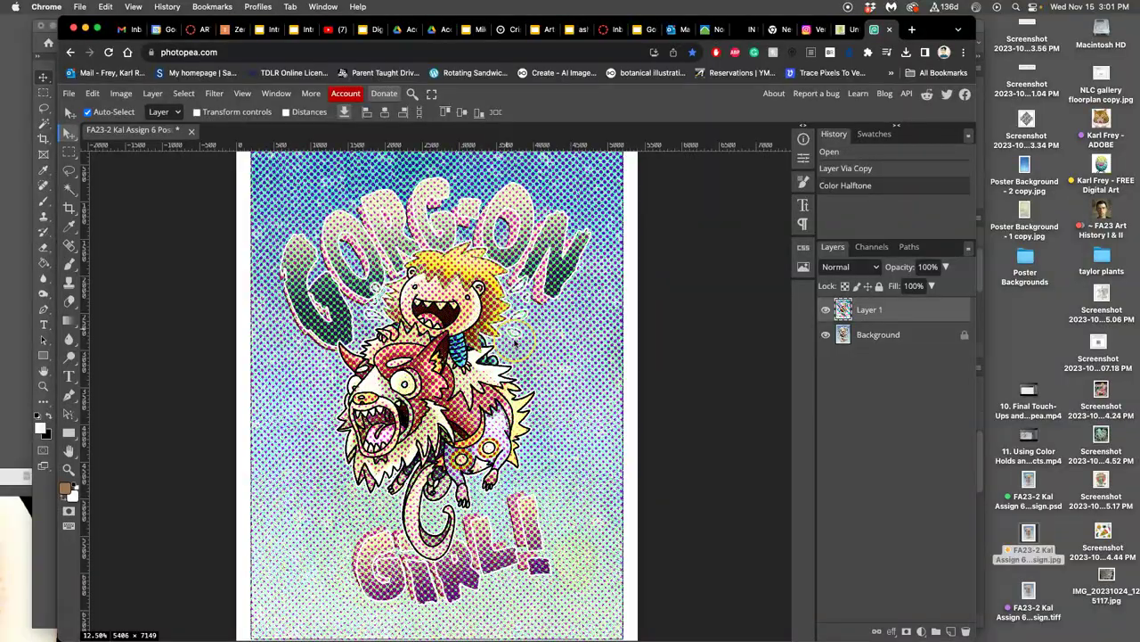
{"action": "scroll", "coordinate": [514, 343], "scroll_direction": "up", "scroll_amount": 8}
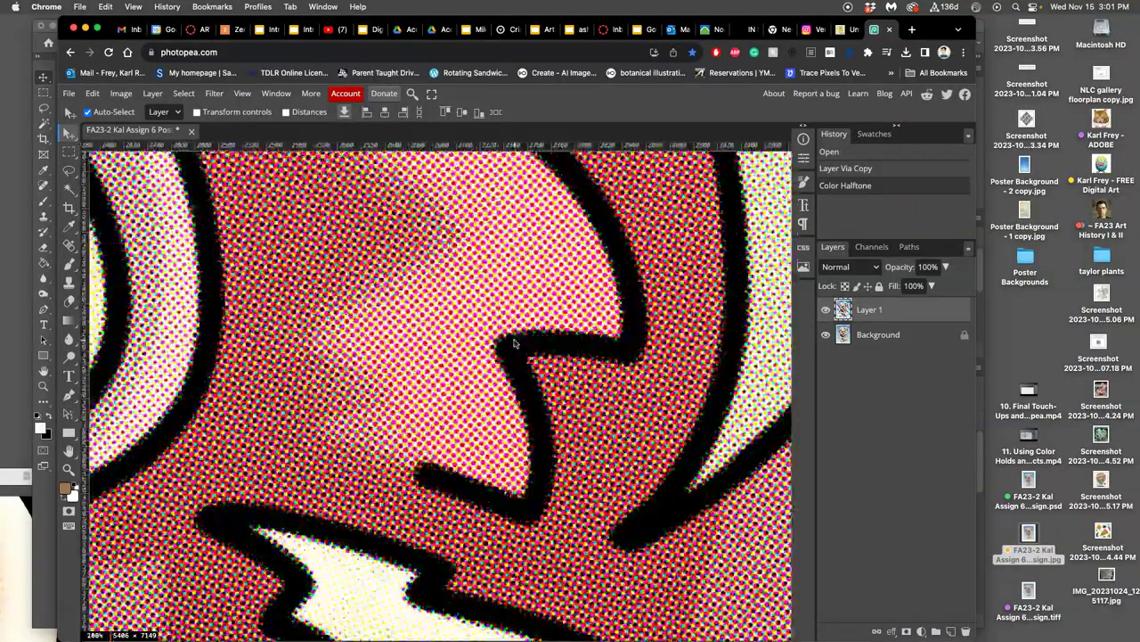
{"action": "scroll", "coordinate": [514, 343], "scroll_direction": "up", "scroll_amount": 2}
{"action": "scroll", "coordinate": [514, 343], "scroll_direction": "down", "scroll_amount": 4}
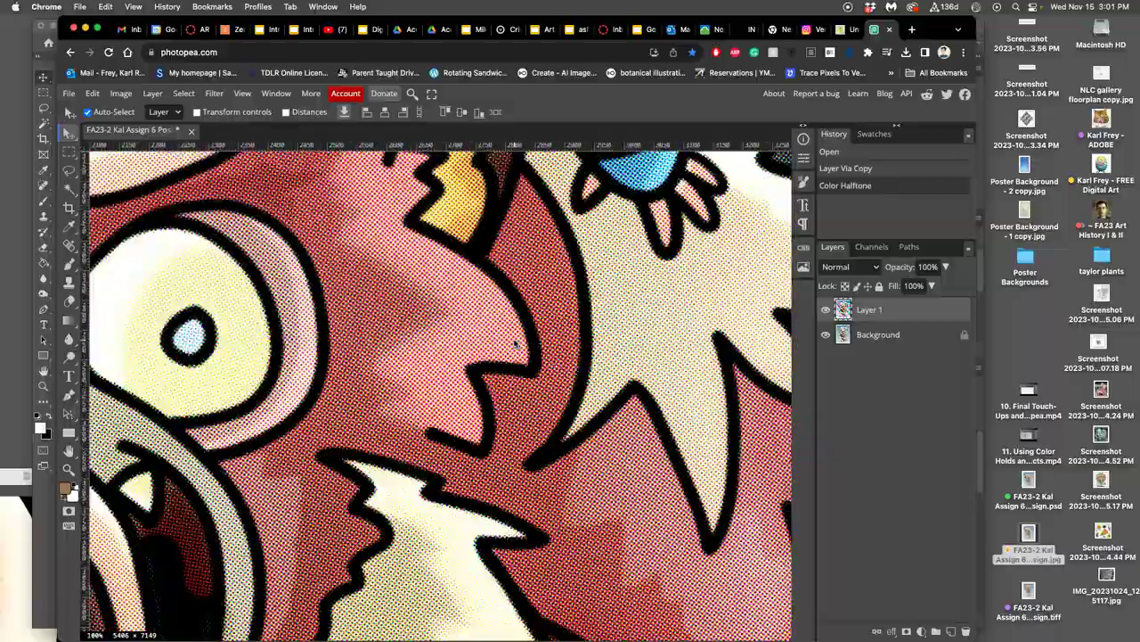
{"action": "scroll", "coordinate": [514, 343], "scroll_direction": "down", "scroll_amount": 6}
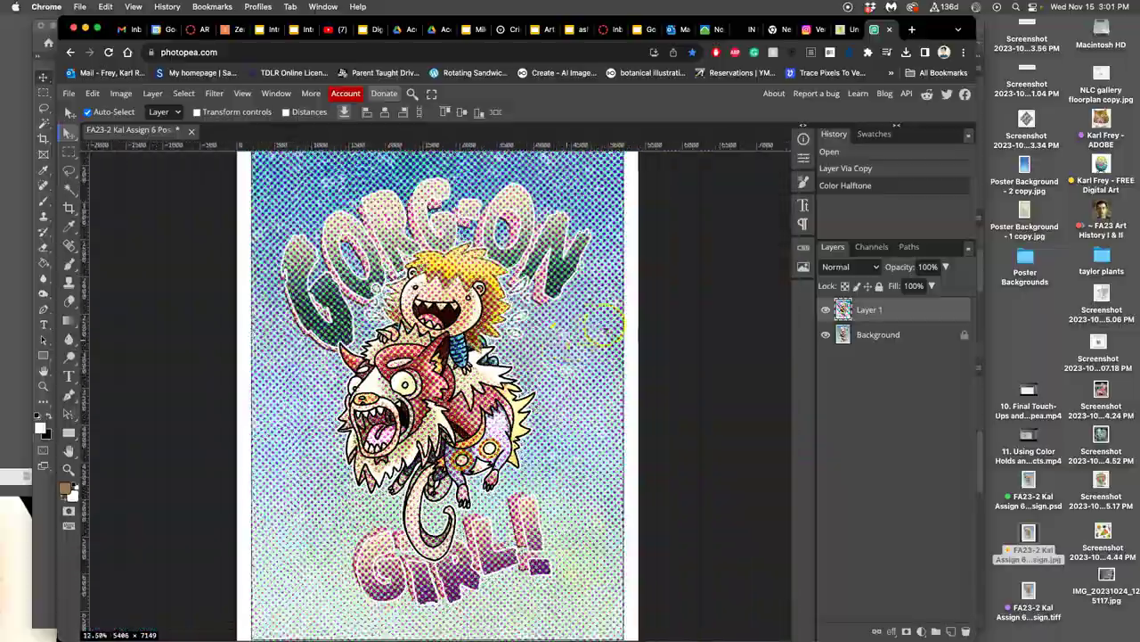
Set the halftone layer's blend mode to Soft Light and compare it hidden and shown
{"action": "left_click", "coordinate": [851, 267]}
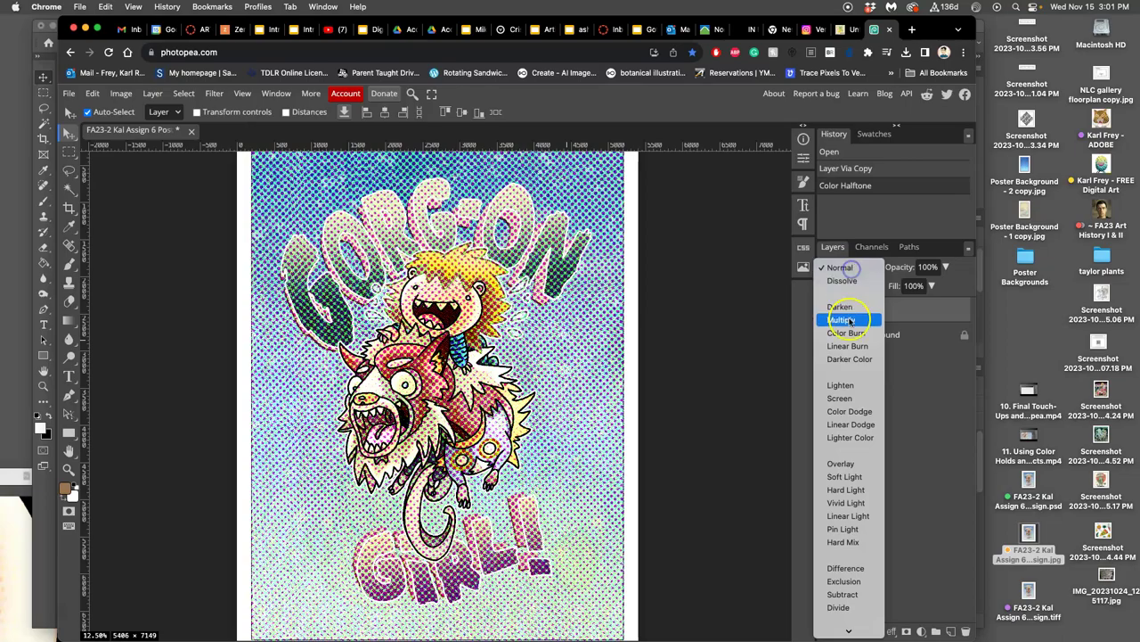
{"action": "left_click", "coordinate": [845, 475]}
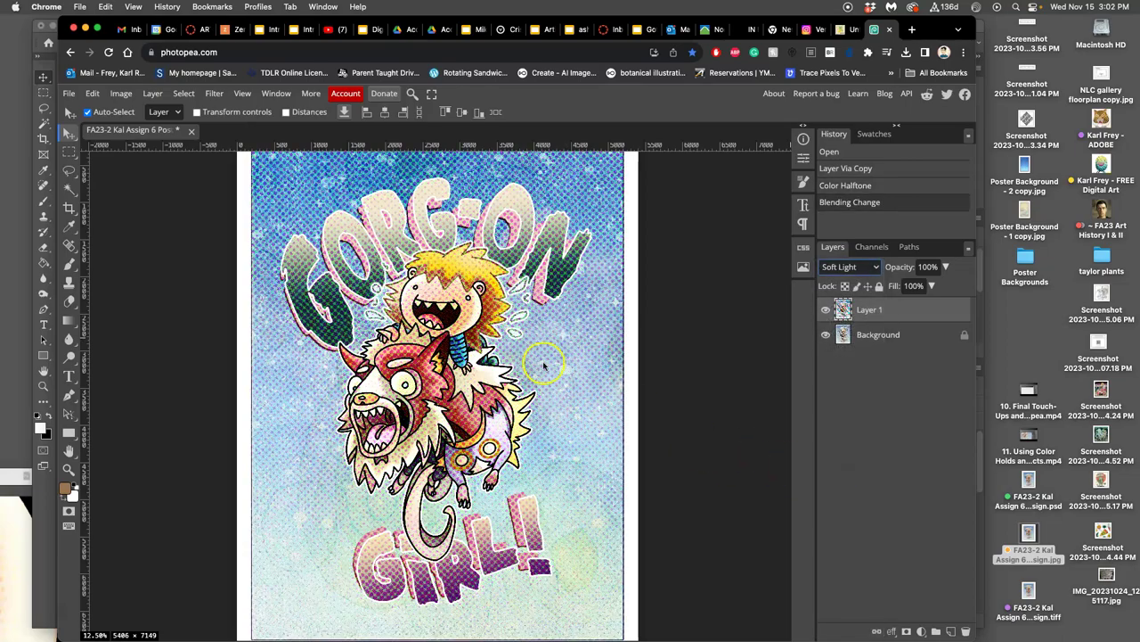
{"action": "key", "text": "super+equal"}
{"action": "key", "text": "super+equal"}
{"action": "key", "text": "super+equal"}
{"action": "key", "text": "super+equal"}
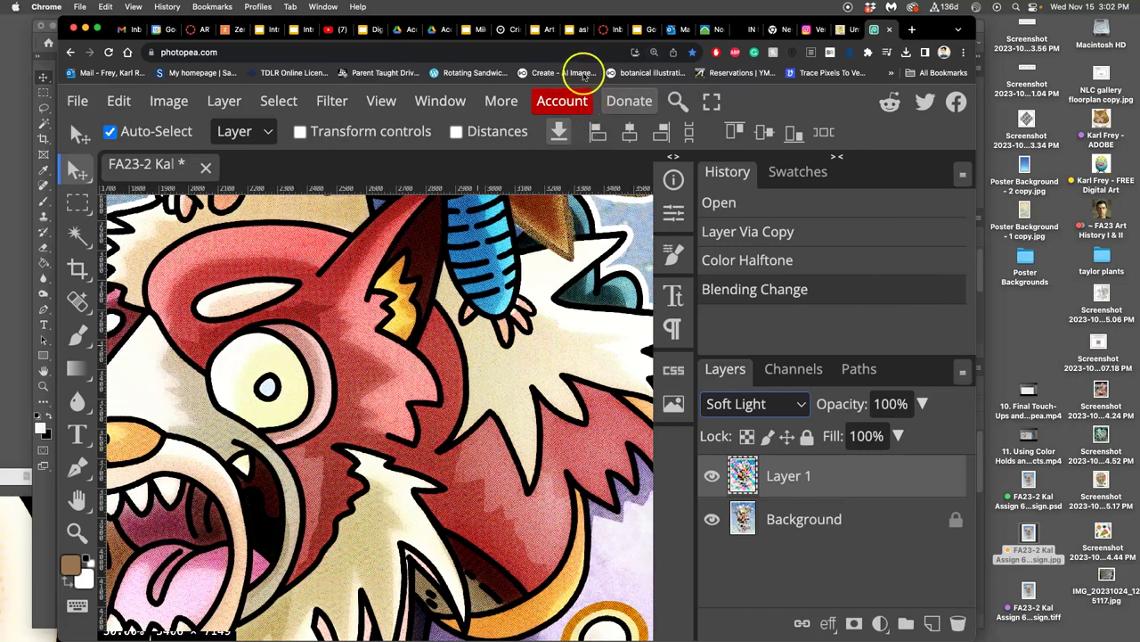
{"action": "left_click", "coordinate": [579, 53]}
{"action": "key", "text": "super+minus"}
{"action": "key", "text": "super+minus"}
{"action": "key", "text": "super+minus"}
{"action": "key", "text": "super+minus"}
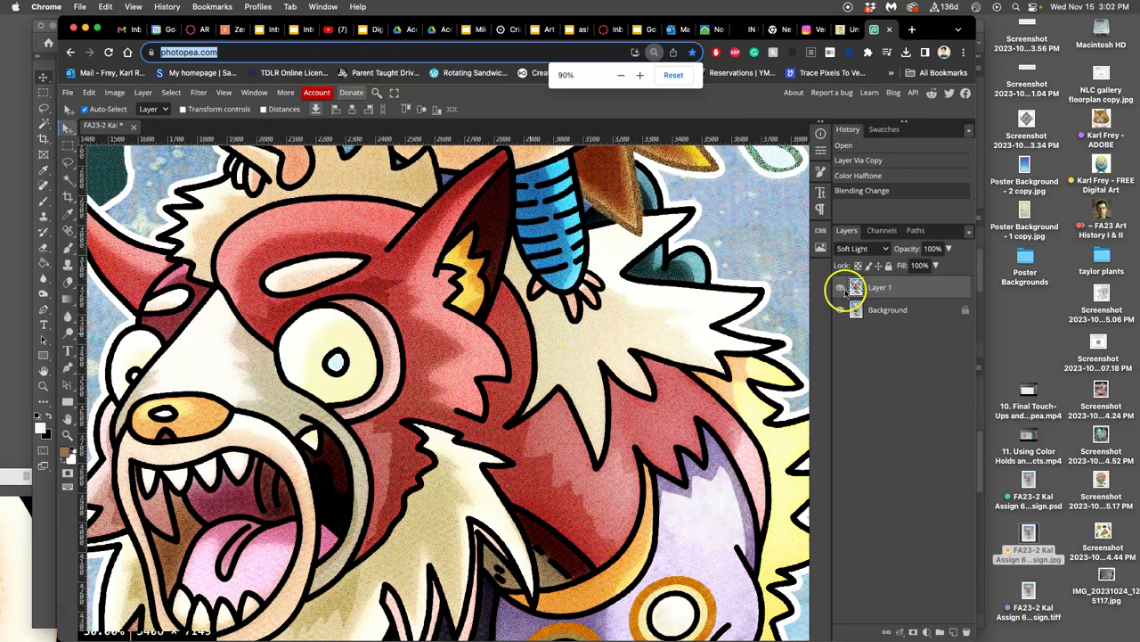
{"action": "left_click", "coordinate": [840, 287]}
{"action": "left_click", "coordinate": [840, 286]}
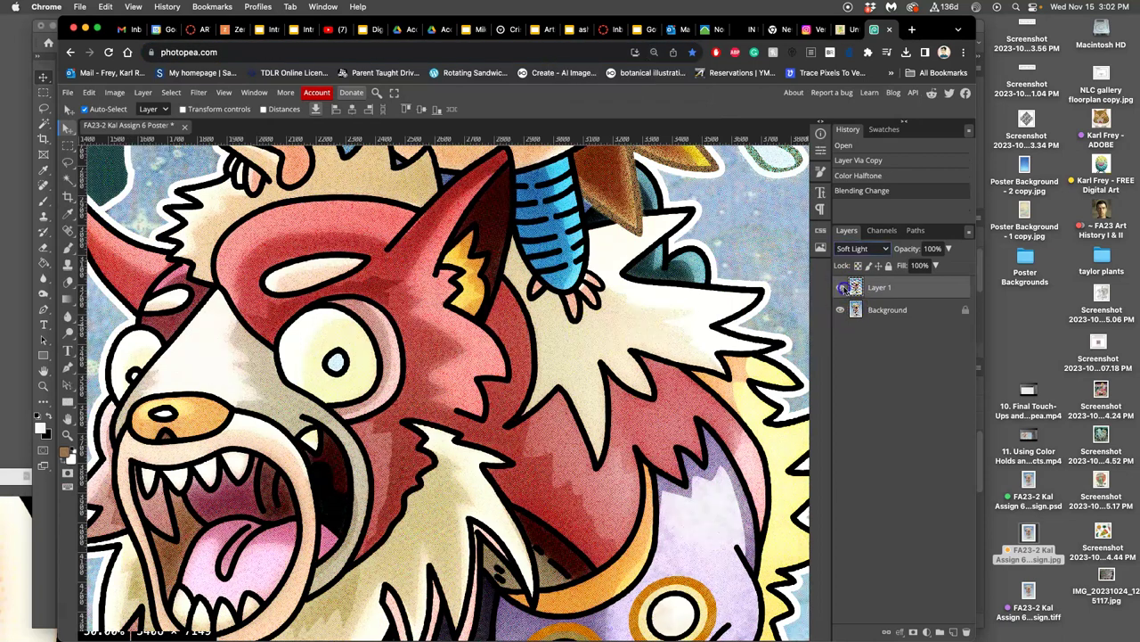
{"action": "left_click", "coordinate": [840, 287]}
{"action": "left_click", "coordinate": [840, 287]}
Set the halftone layer's opacity to 73%, then compare it hidden and shown
{"action": "left_click", "coordinate": [948, 249]}
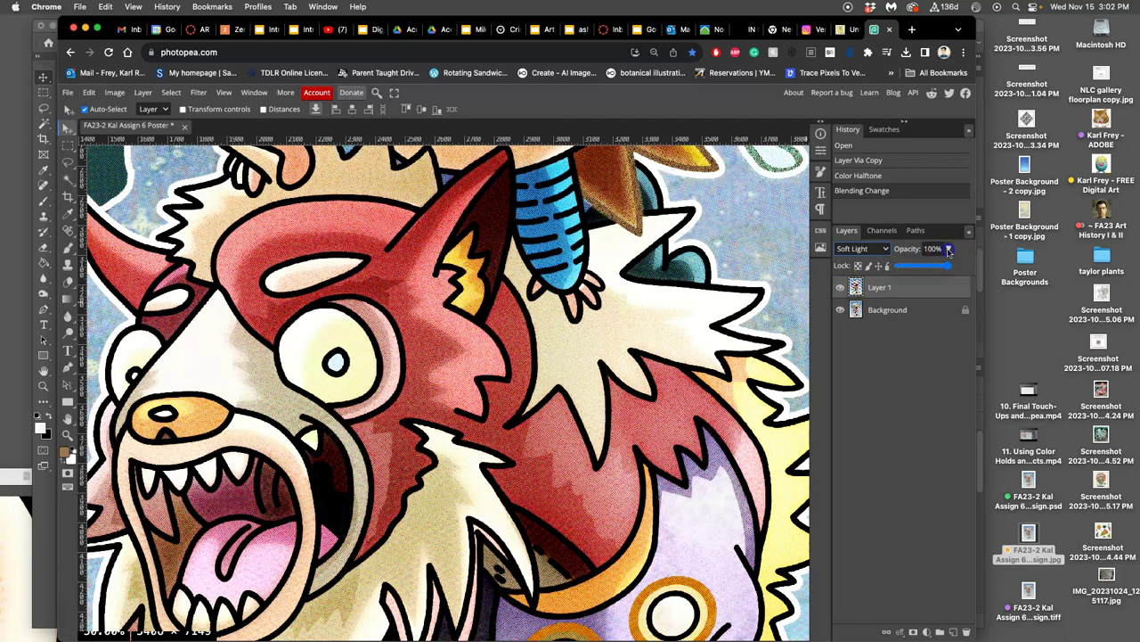
{"action": "left_click_drag", "start_coordinate": [932, 267], "coordinate": [916, 268]}
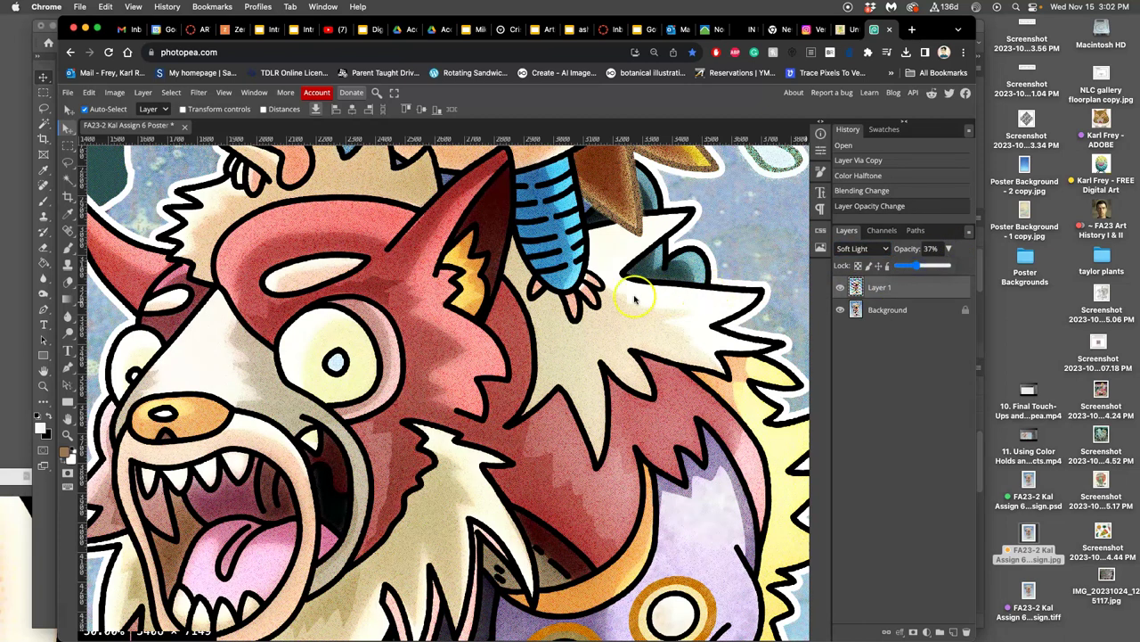
{"action": "scroll", "coordinate": [615, 308], "scroll_direction": "up", "scroll_amount": 8}
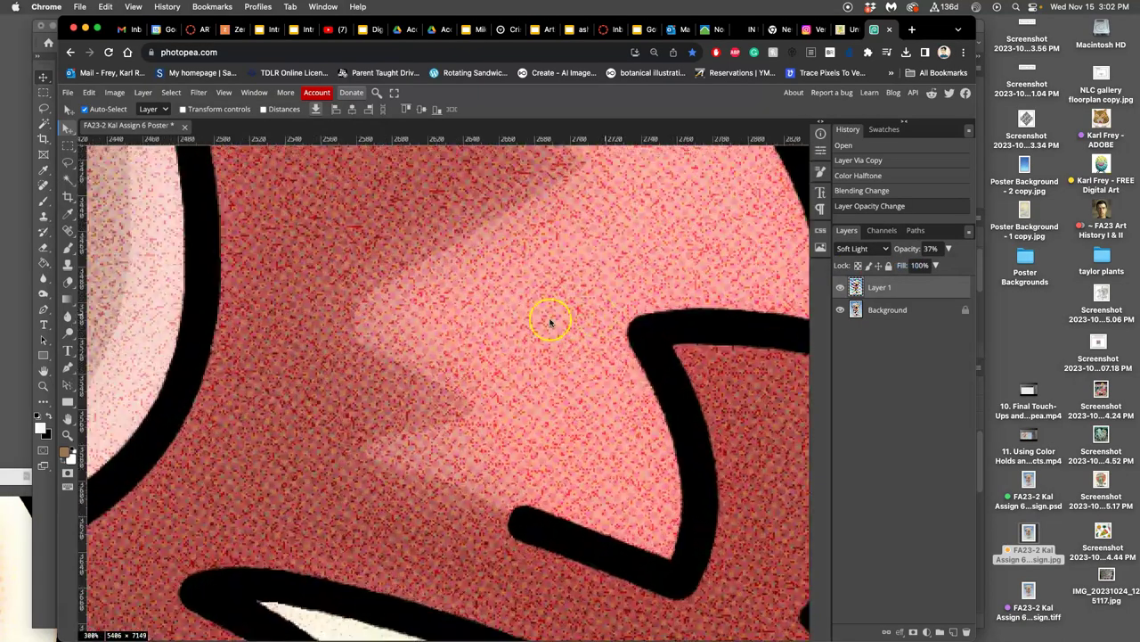
{"action": "scroll", "coordinate": [564, 287], "scroll_direction": "down", "scroll_amount": 2}
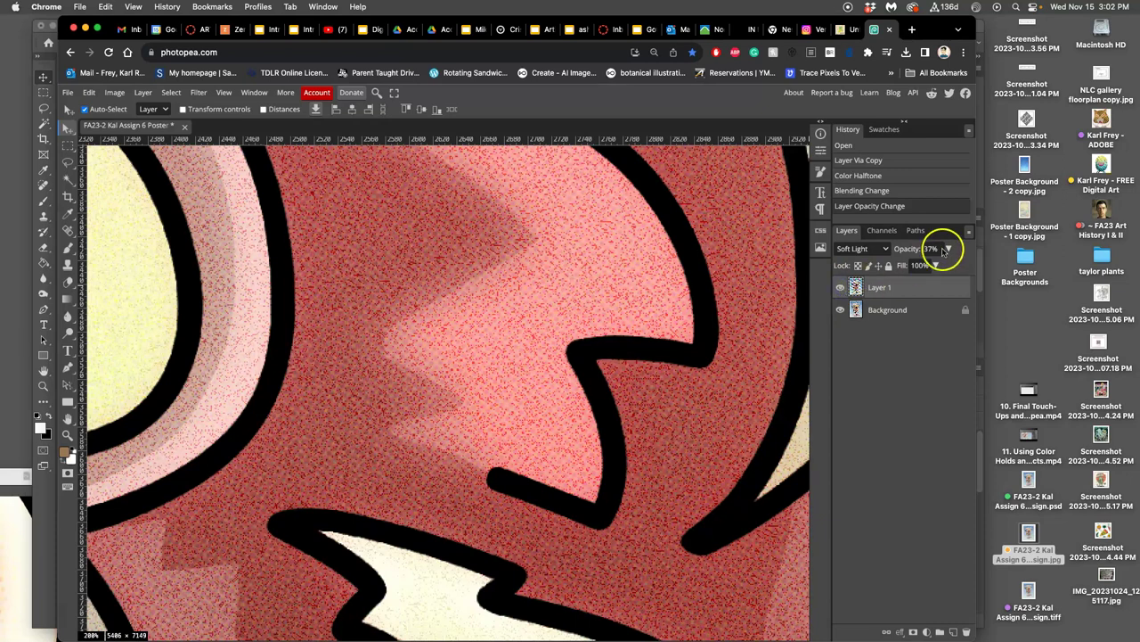
{"action": "left_click", "coordinate": [948, 250]}
{"action": "left_click_drag", "start_coordinate": [919, 267], "coordinate": [926, 267]}
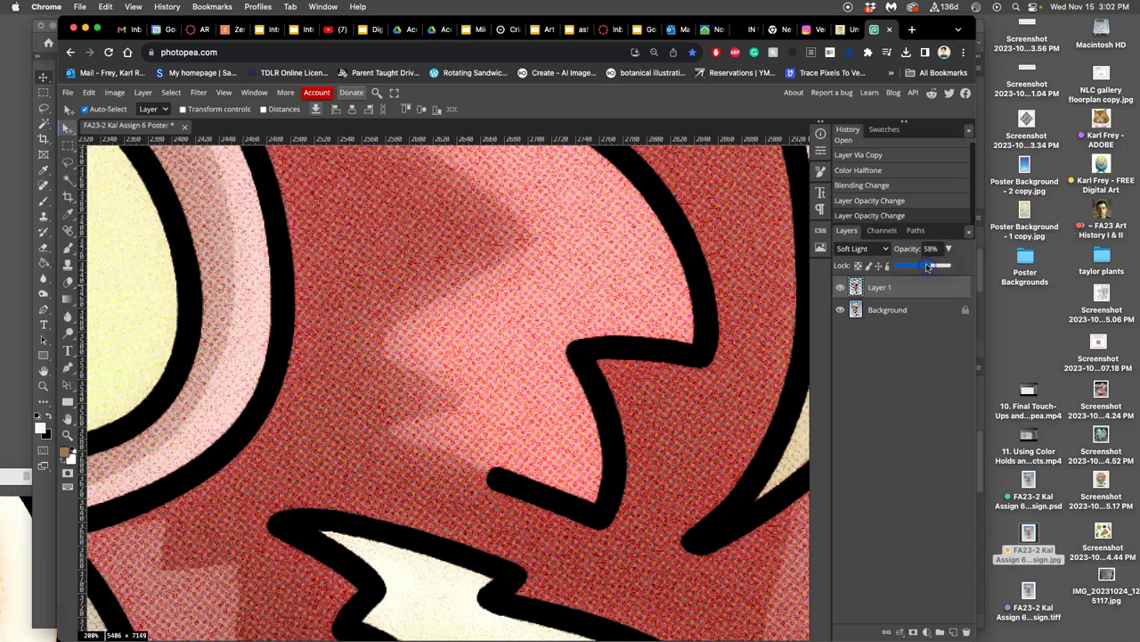
{"action": "left_click", "coordinate": [915, 287]}
{"action": "left_click", "coordinate": [841, 287]}
{"action": "left_click", "coordinate": [840, 288]}
Convert the poster to CMYK Color mode via Image > Mode
{"action": "left_click", "coordinate": [114, 92]}
{"action": "mouse_move", "coordinate": [129, 110]}
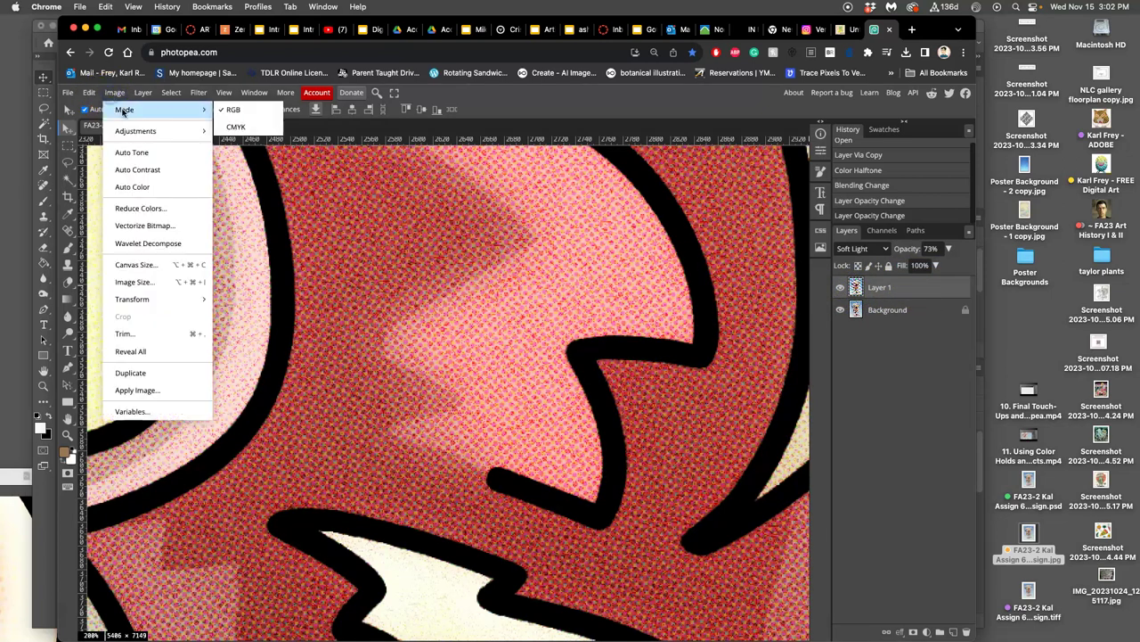
{"action": "left_click", "coordinate": [228, 126]}
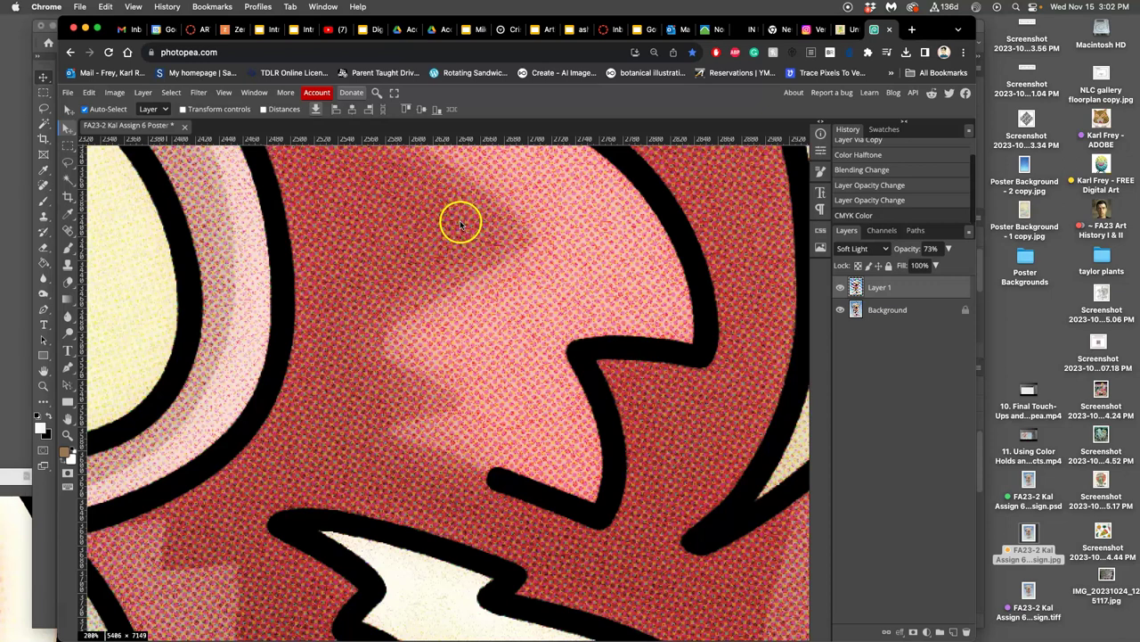
In Channels, view Red alone, add Green, then turn Blue back on
{"action": "left_click", "coordinate": [881, 230]}
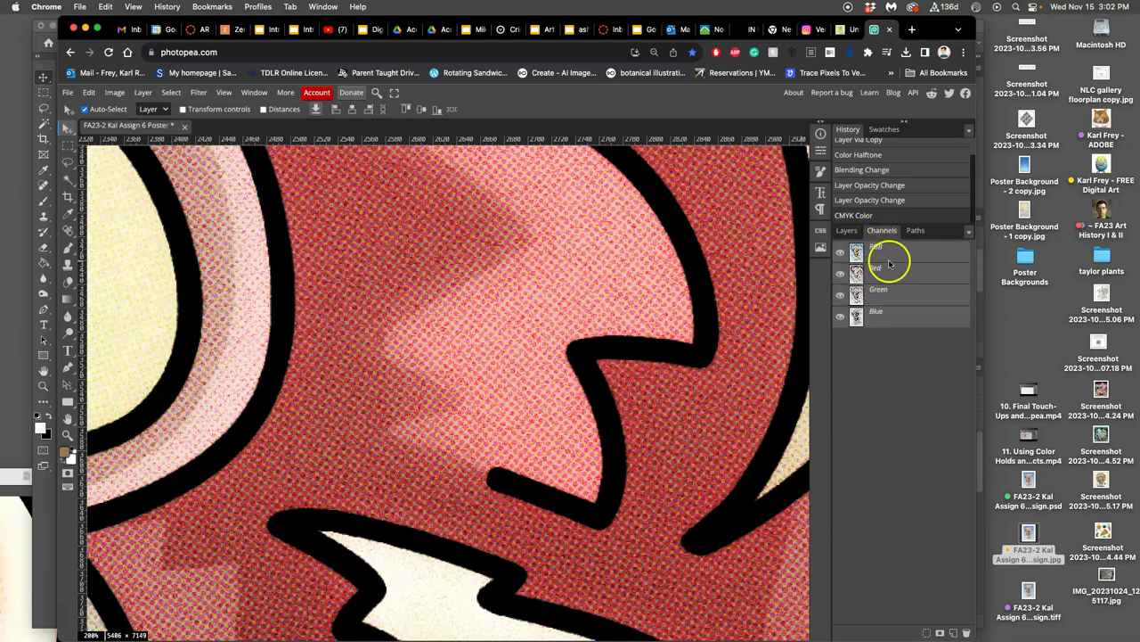
{"action": "left_click", "coordinate": [840, 252]}
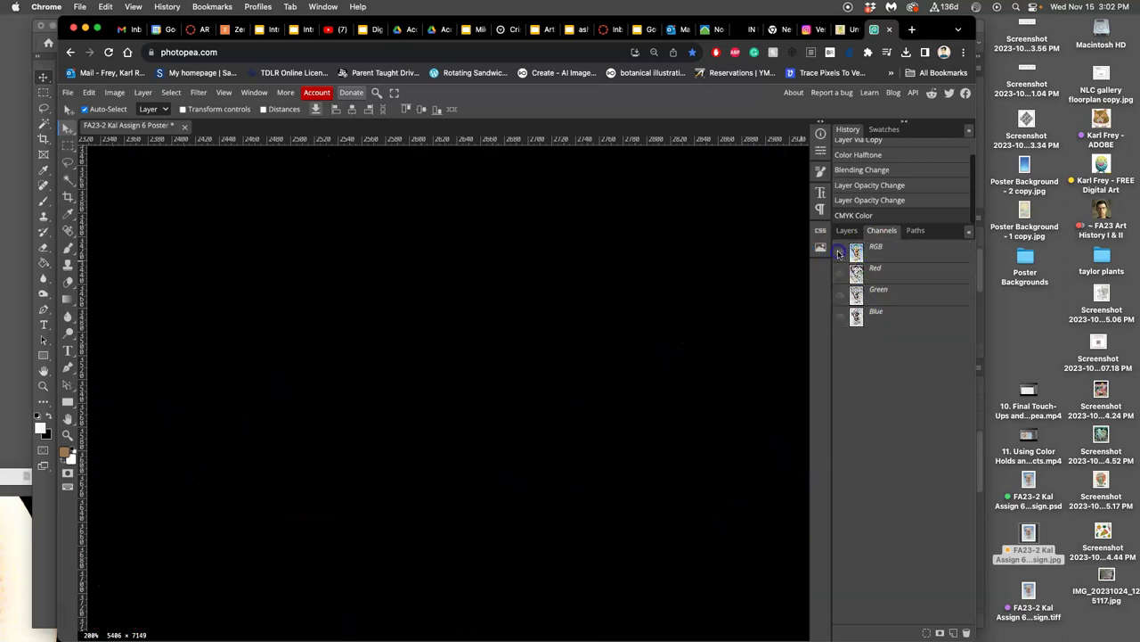
{"action": "left_click", "coordinate": [841, 274]}
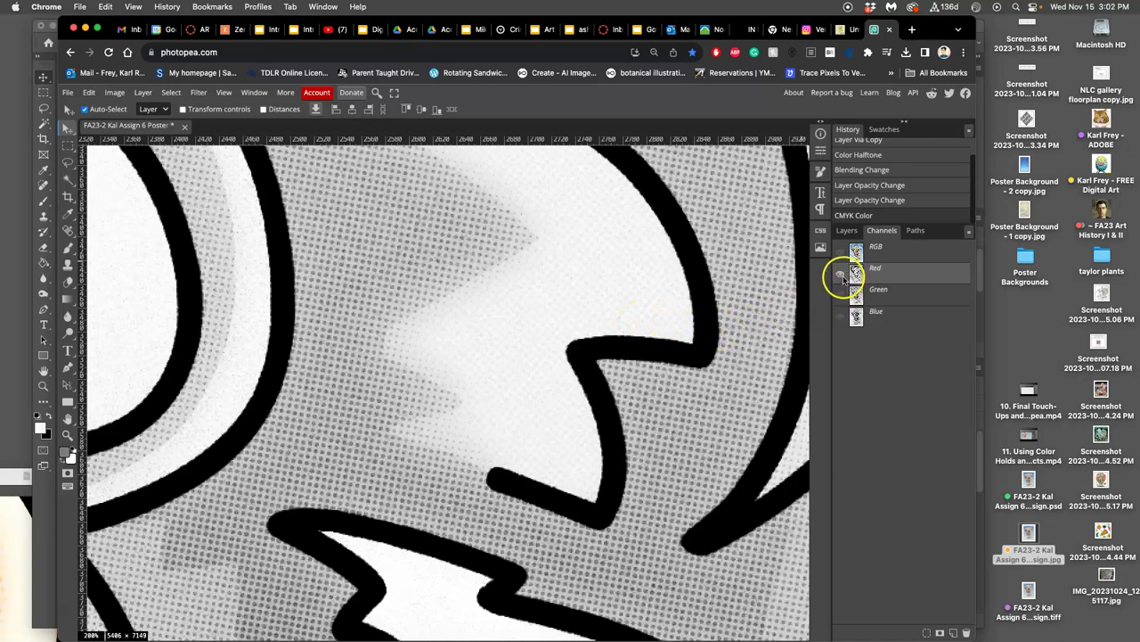
{"action": "left_click", "coordinate": [840, 296]}
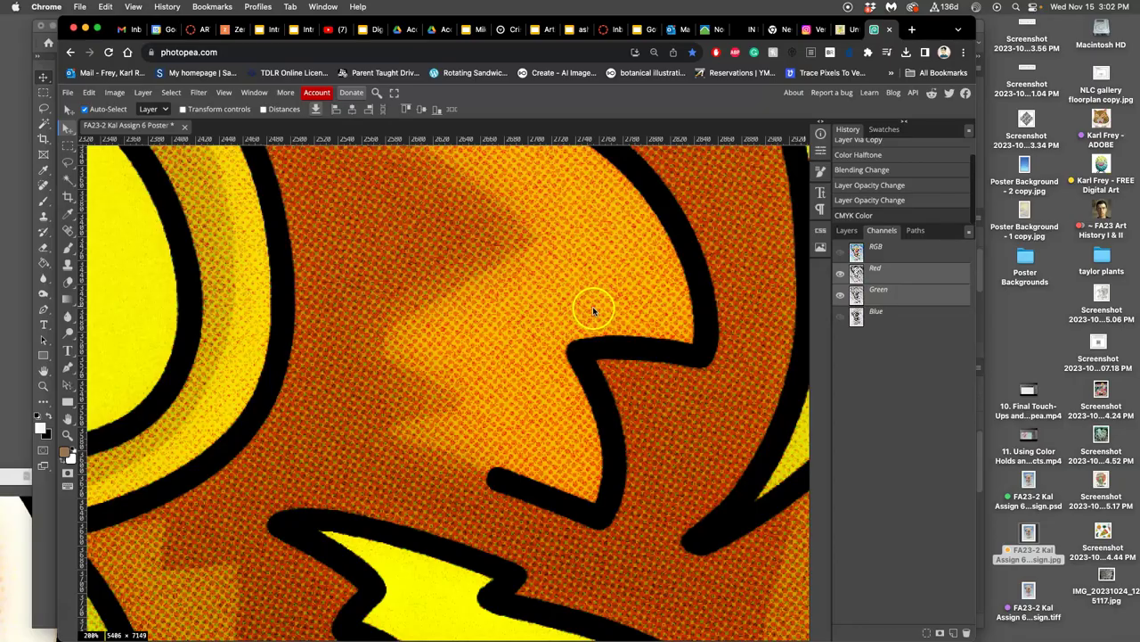
{"action": "scroll", "coordinate": [593, 310], "scroll_direction": "down", "scroll_amount": 10}
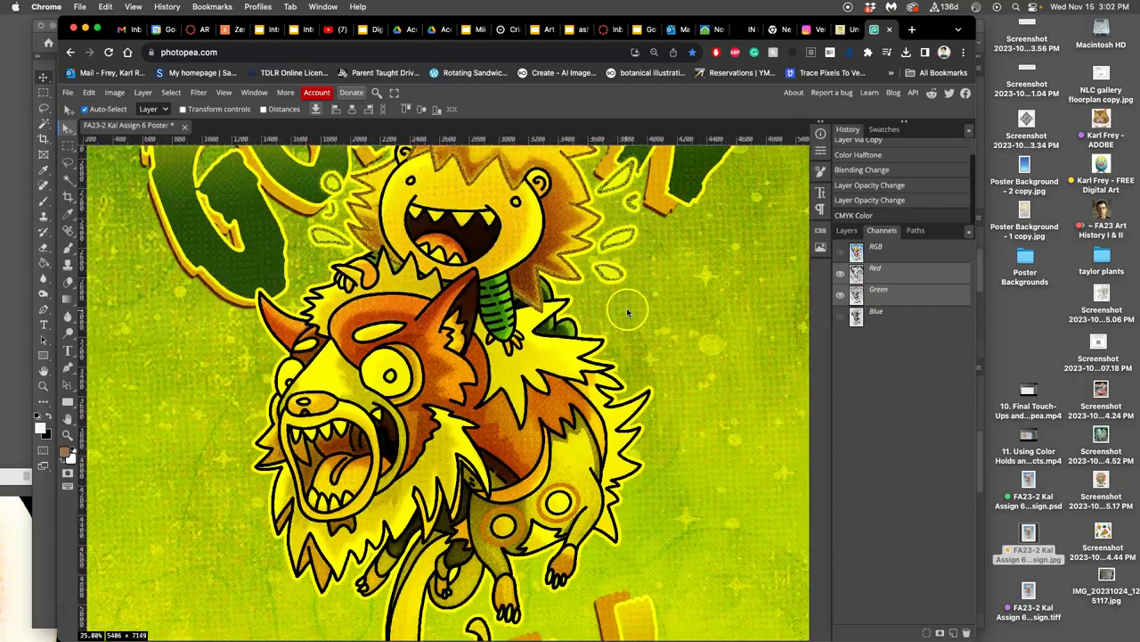
{"action": "scroll", "coordinate": [628, 312], "scroll_direction": "up", "scroll_amount": 10}
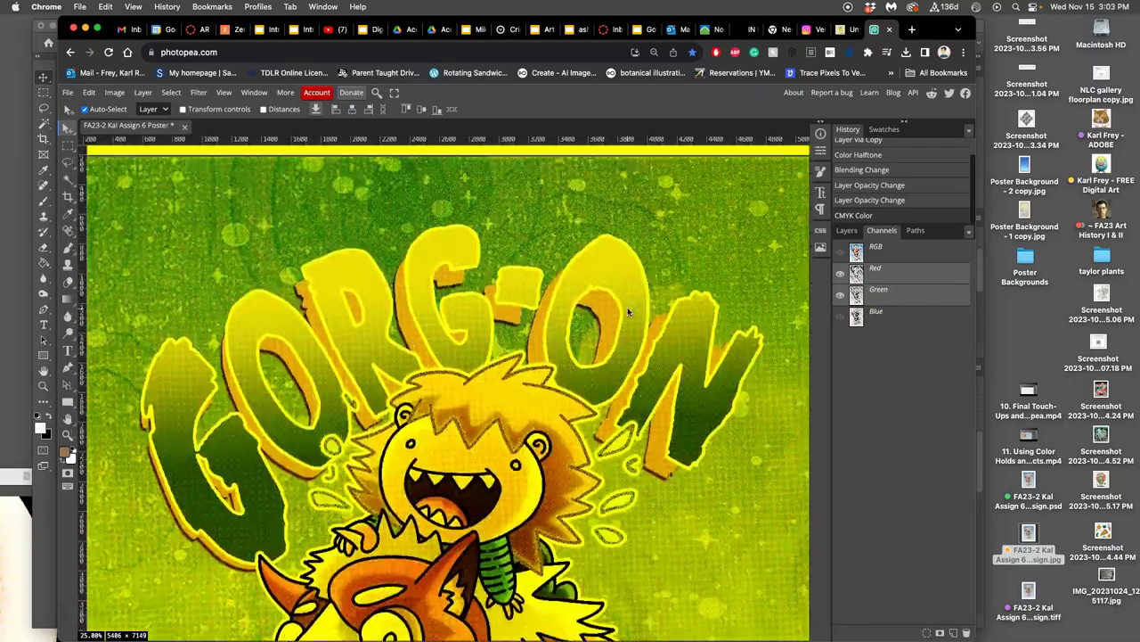
{"action": "scroll", "coordinate": [627, 311], "scroll_direction": "up", "scroll_amount": 7}
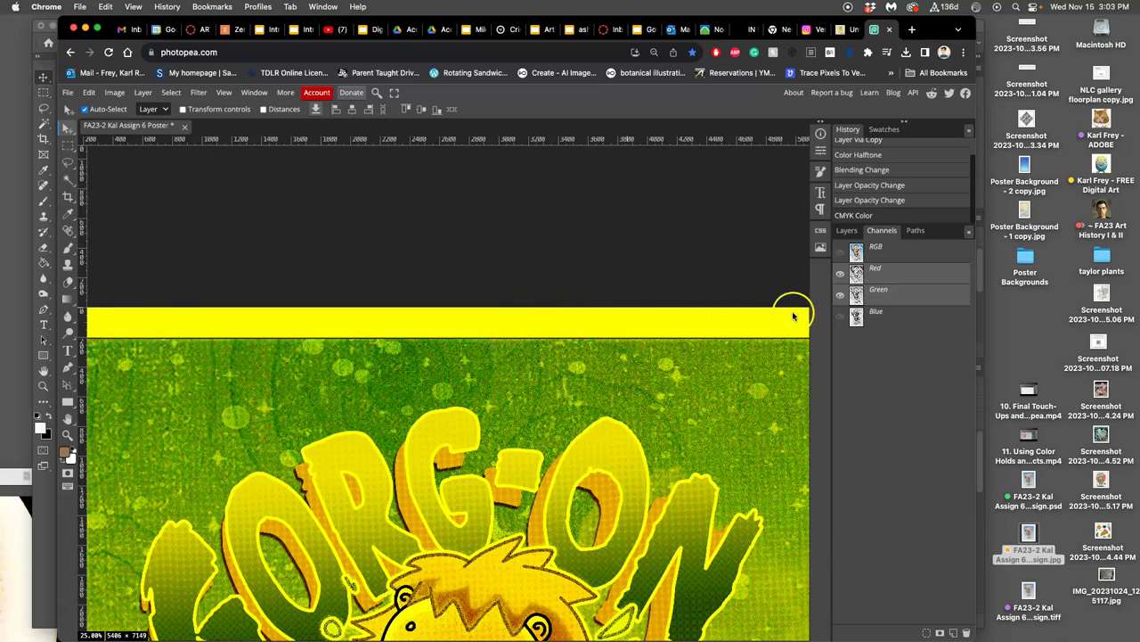
{"action": "left_click", "coordinate": [840, 316]}
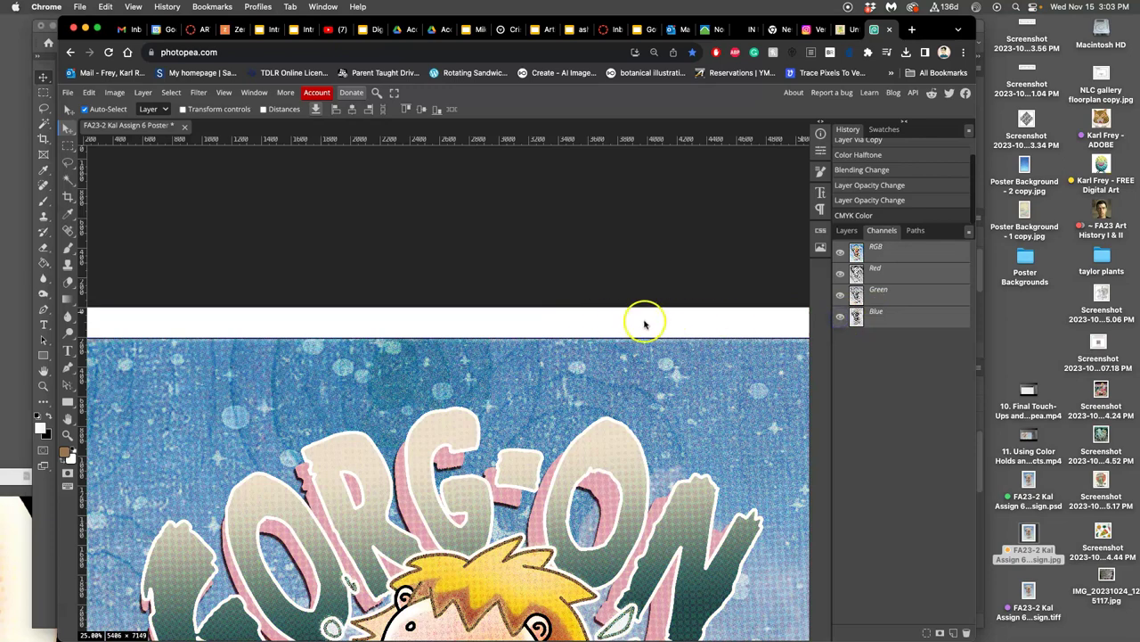
{"action": "scroll", "coordinate": [616, 324], "scroll_direction": "down", "scroll_amount": 9}
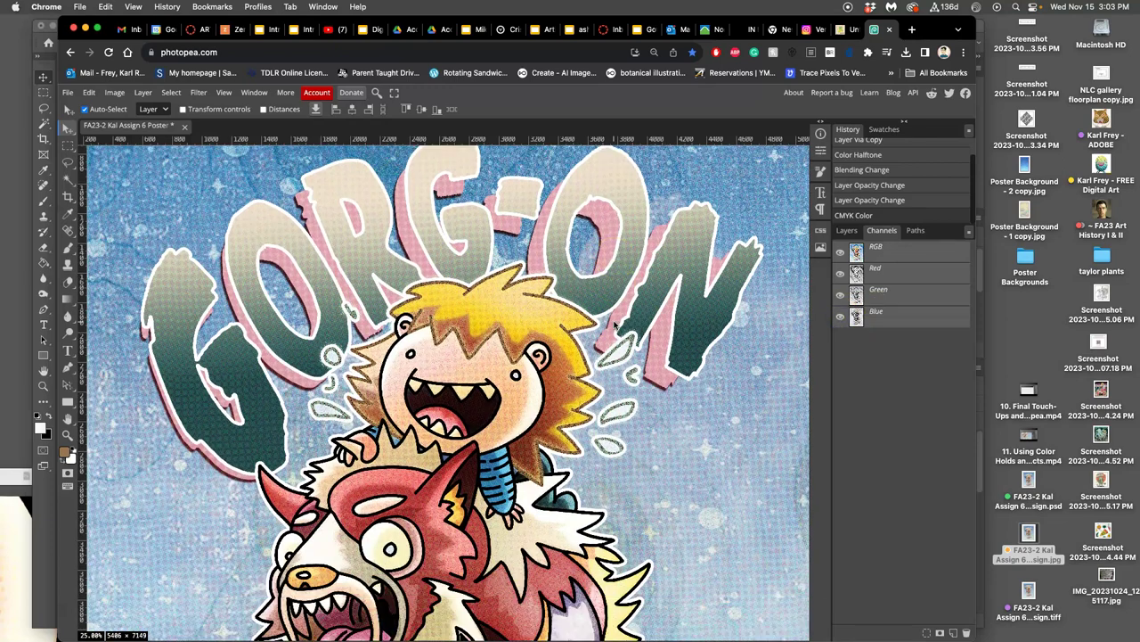
{"action": "scroll", "coordinate": [606, 326], "scroll_direction": "down", "scroll_amount": 3}
{"action": "left_click", "coordinate": [529, 331]}
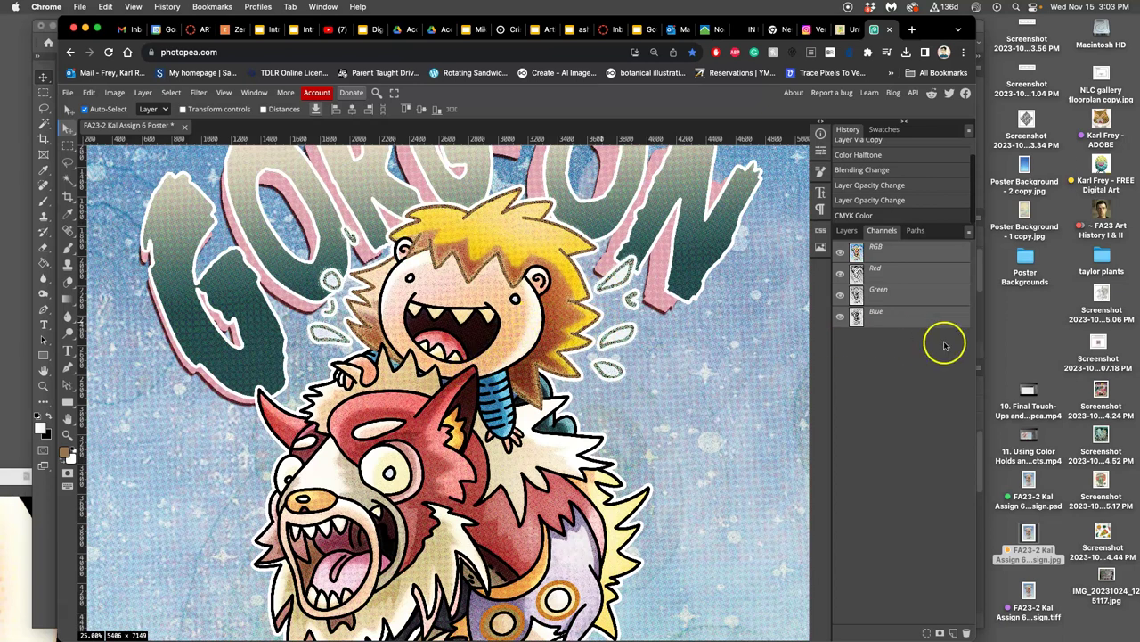
Reapply CMYK Color mode and select the latest CMYK Color entry in History
{"action": "left_click", "coordinate": [114, 93]}
{"action": "mouse_move", "coordinate": [134, 109]}
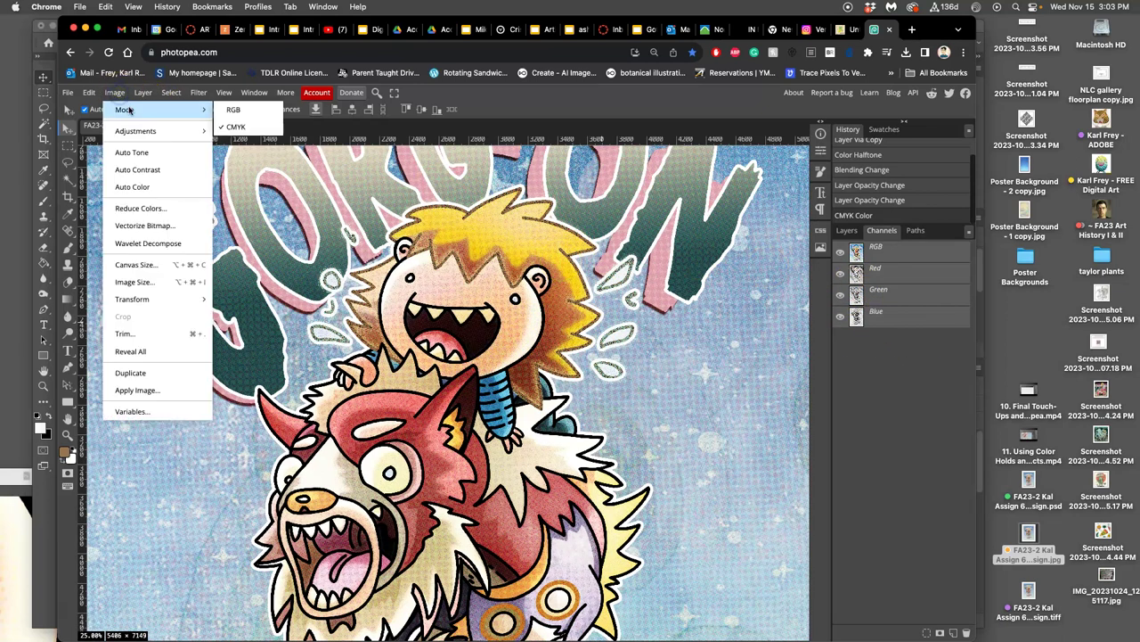
{"action": "left_click", "coordinate": [235, 128]}
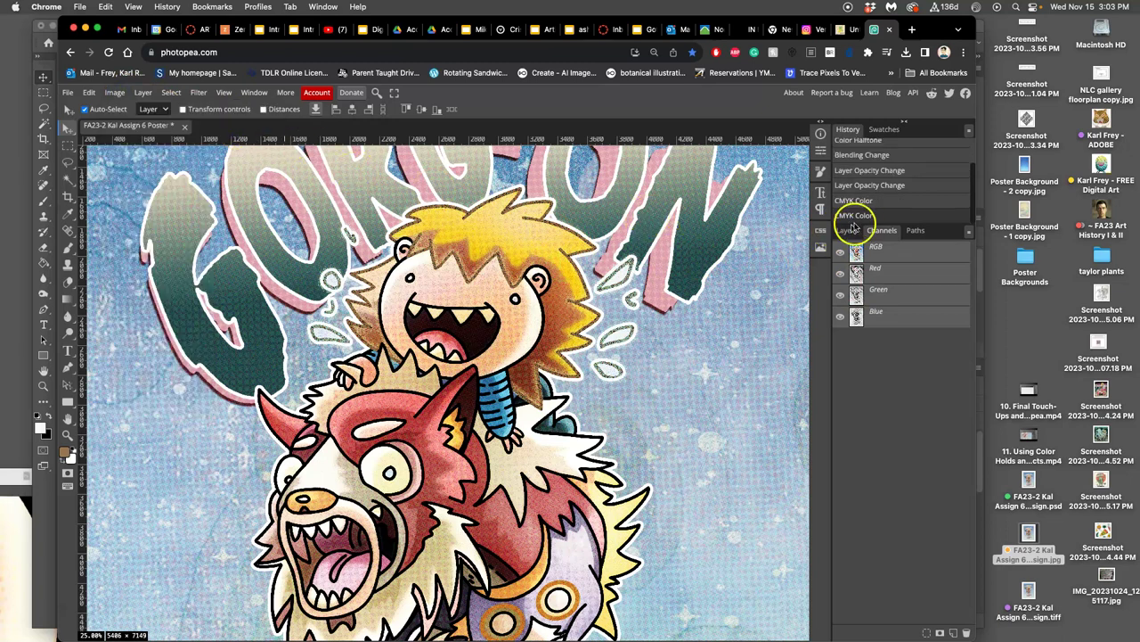
{"action": "left_click", "coordinate": [856, 215]}
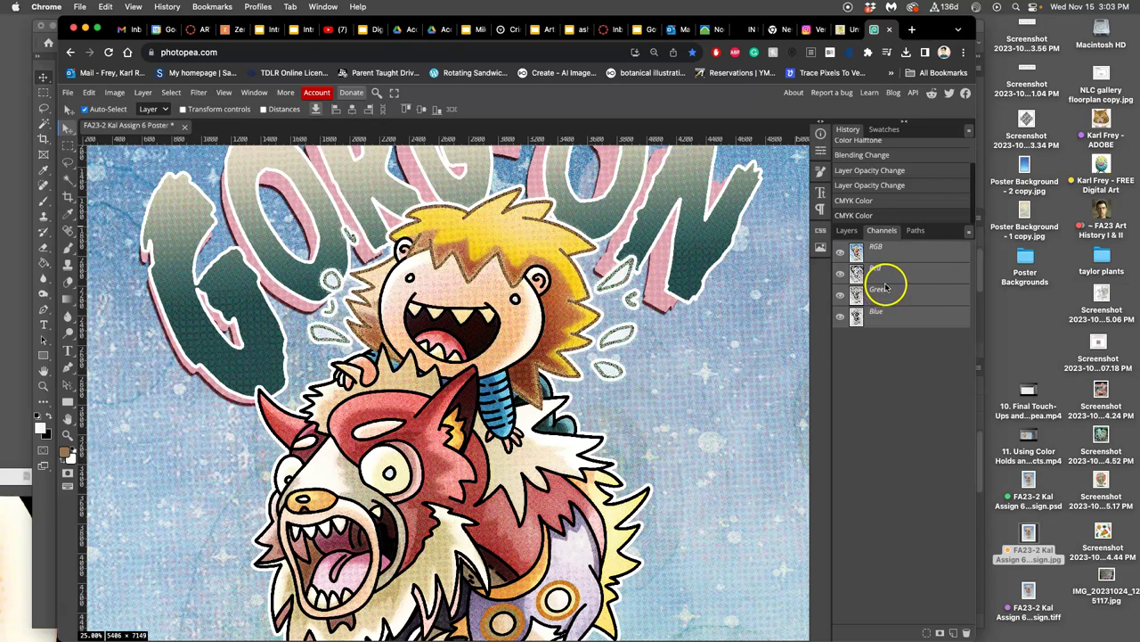
{"action": "scroll", "coordinate": [506, 297], "scroll_direction": "up", "scroll_amount": 8}
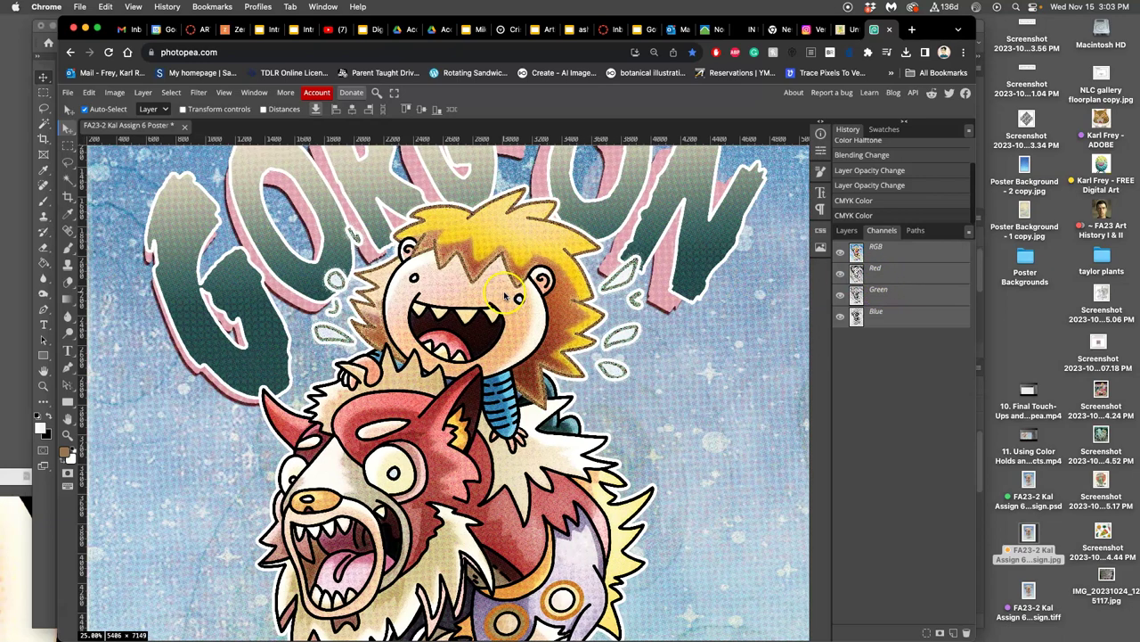
{"action": "scroll", "coordinate": [508, 287], "scroll_direction": "up", "scroll_amount": 10}
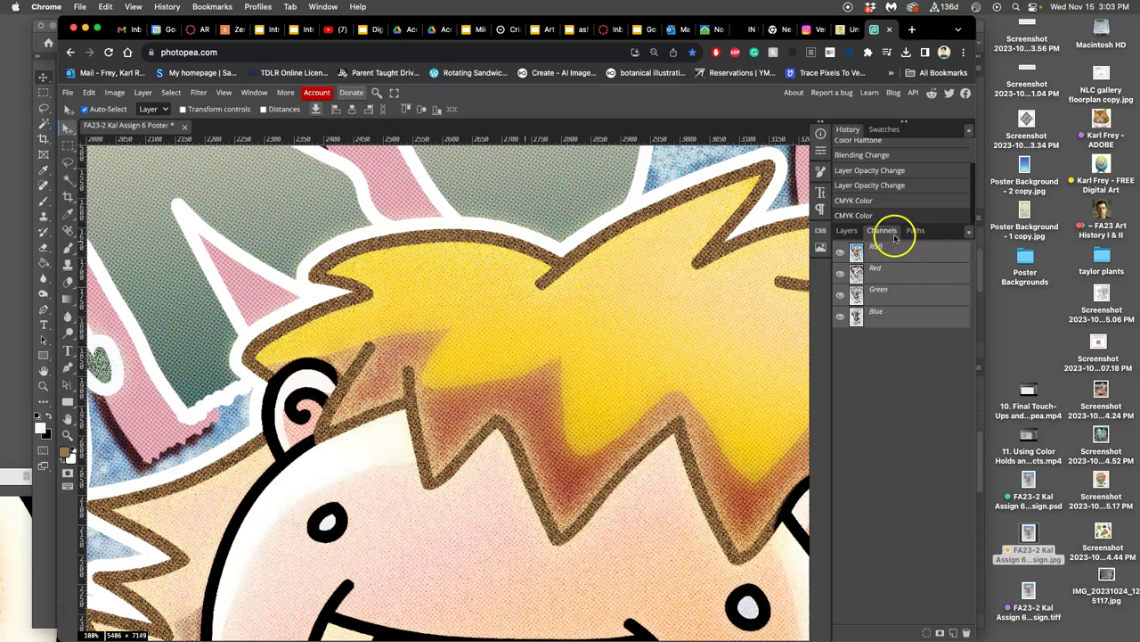
Return to the Layers list and zoom and pan around the halftone-dotted poster in Photopea
{"action": "left_click", "coordinate": [847, 231]}
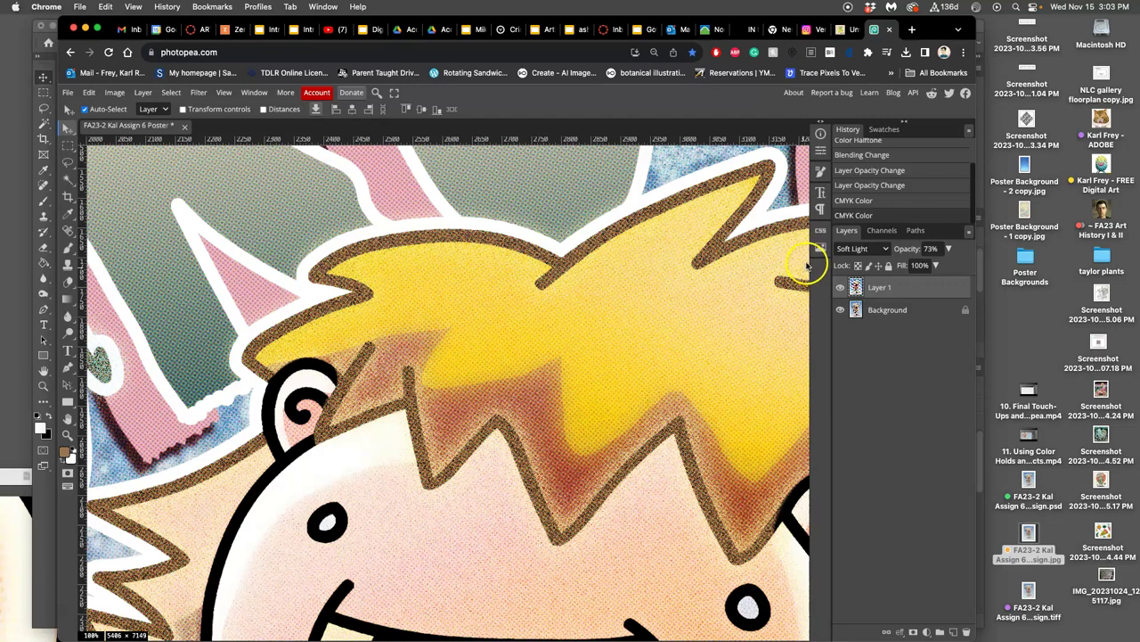
{"action": "scroll", "coordinate": [777, 262], "scroll_direction": "down", "scroll_amount": 3}
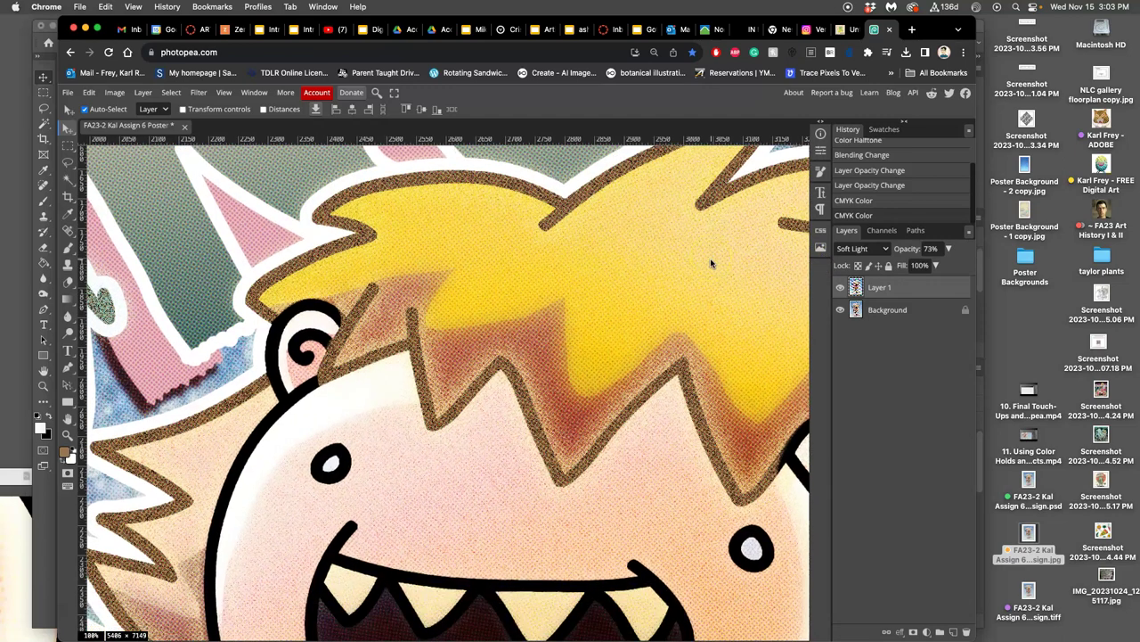
{"action": "scroll", "coordinate": [713, 262], "scroll_direction": "up", "scroll_amount": 5}
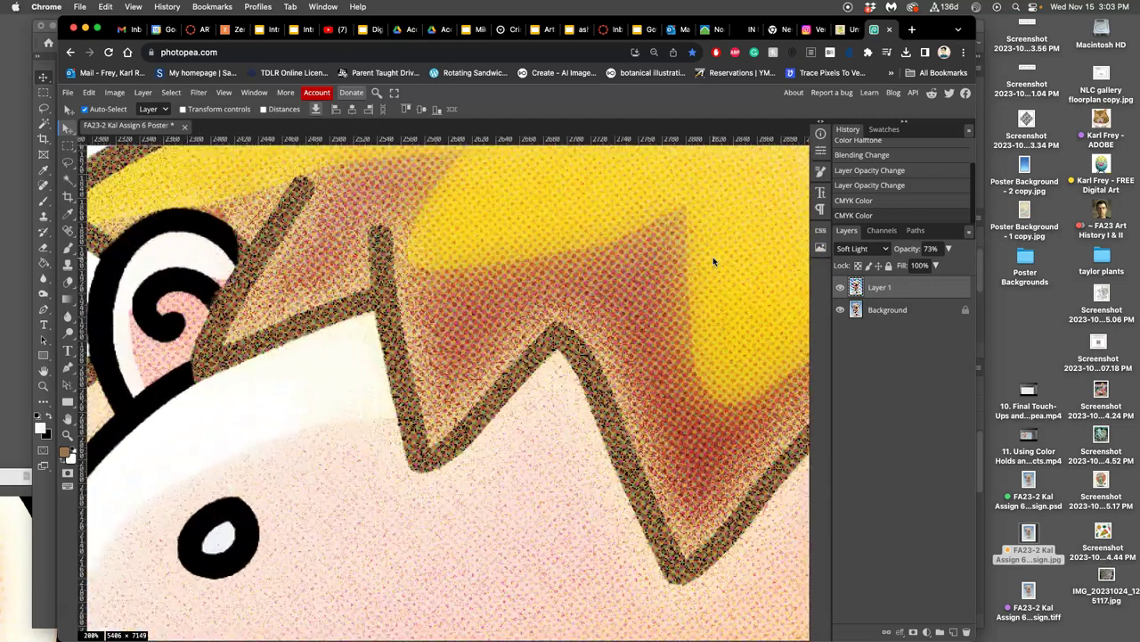
{"action": "scroll", "coordinate": [688, 304], "scroll_direction": "down", "scroll_amount": 8}
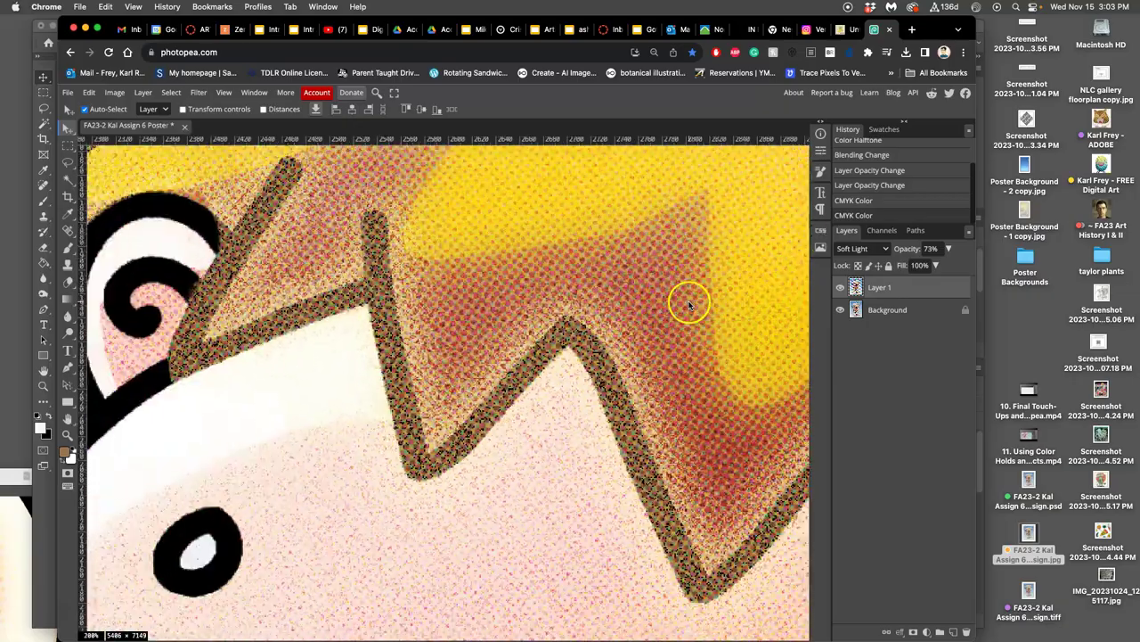
{"action": "scroll", "coordinate": [666, 305], "scroll_direction": "down", "scroll_amount": 2}
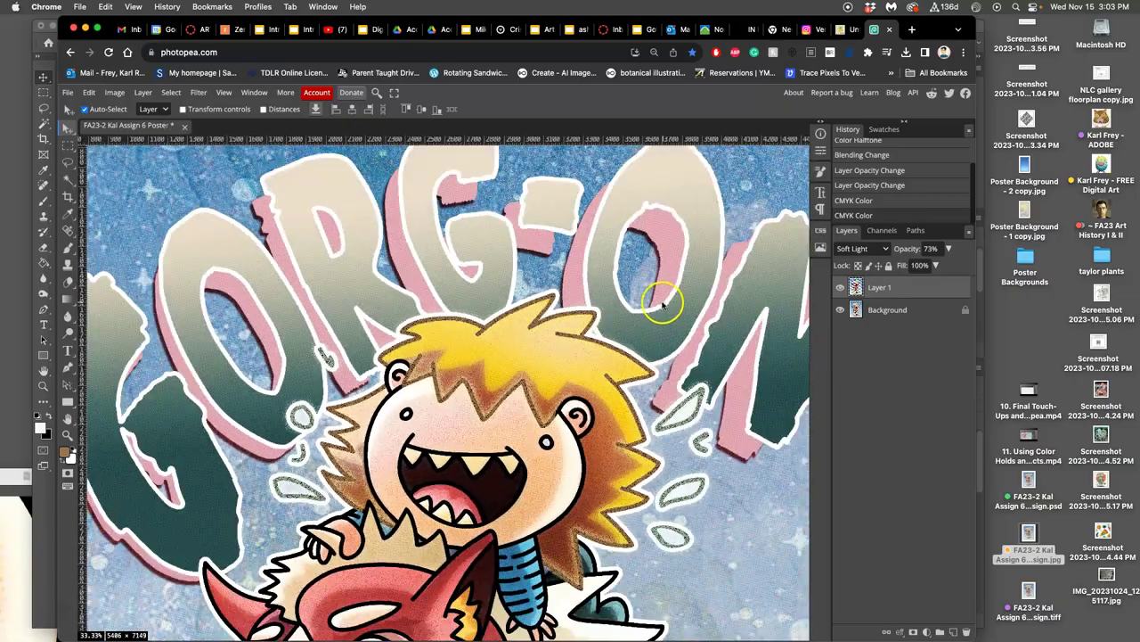
{"action": "scroll", "coordinate": [665, 304], "scroll_direction": "down", "scroll_amount": 6}
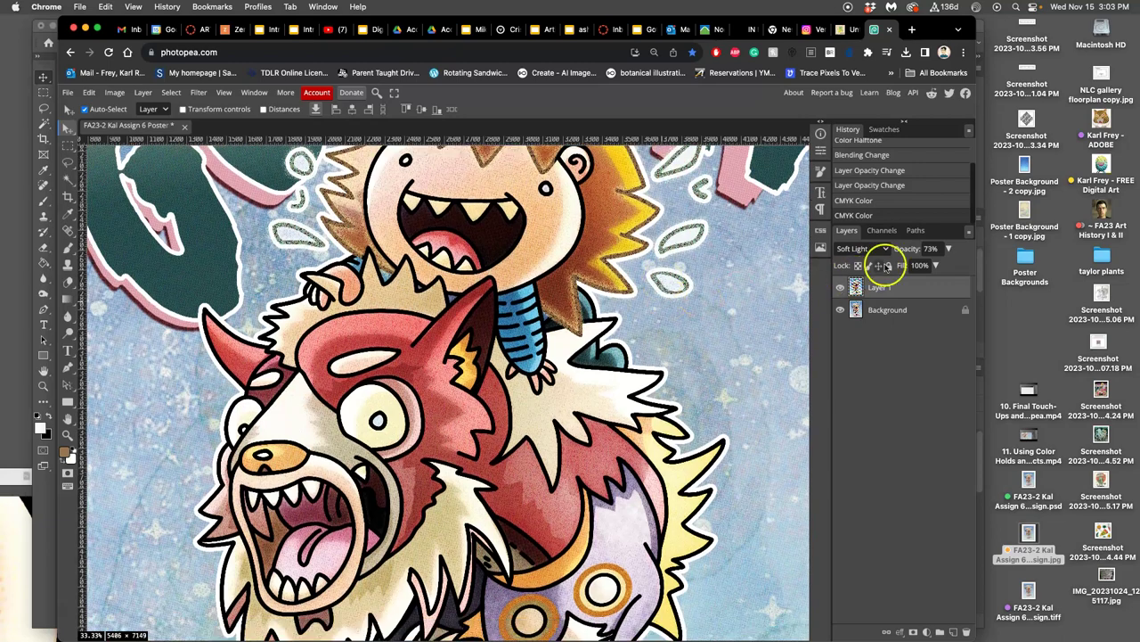
{"action": "scroll", "coordinate": [689, 314], "scroll_direction": "down", "scroll_amount": 1}
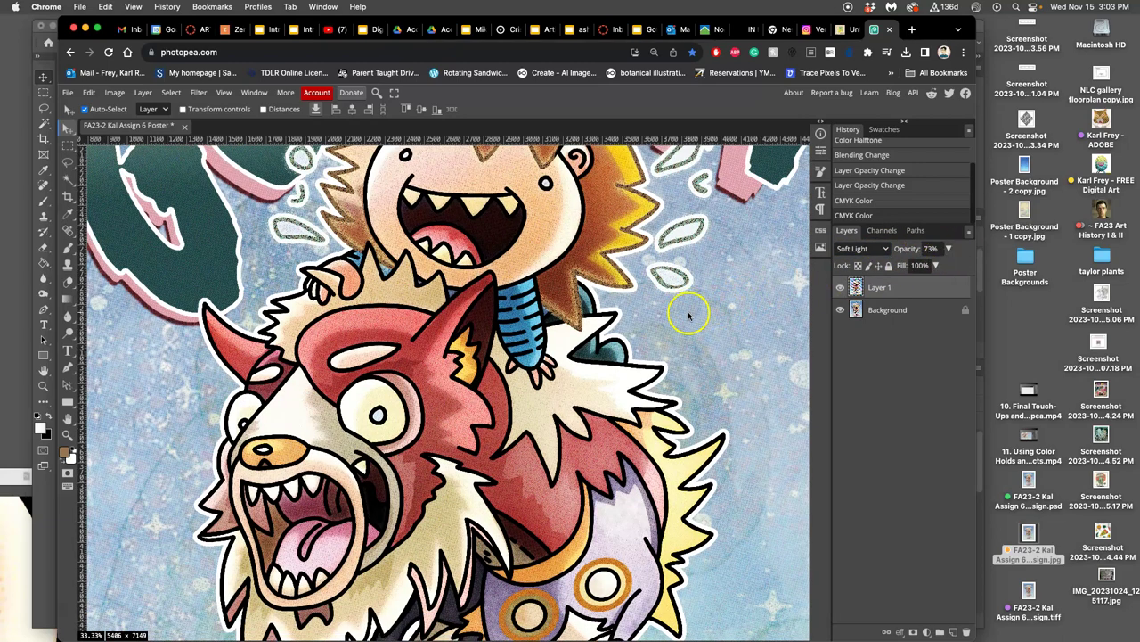
{"action": "scroll", "coordinate": [688, 313], "scroll_direction": "down", "scroll_amount": 8}
{"action": "scroll", "coordinate": [606, 321], "scroll_direction": "up", "scroll_amount": 2}
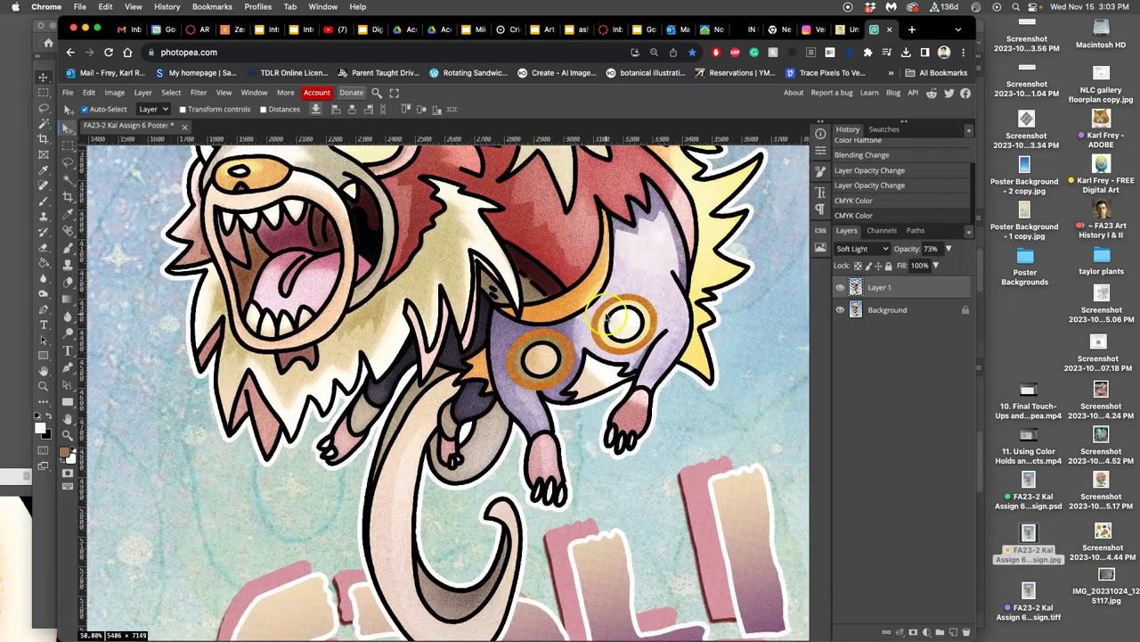
{"action": "scroll", "coordinate": [606, 321], "scroll_direction": "up", "scroll_amount": 10}
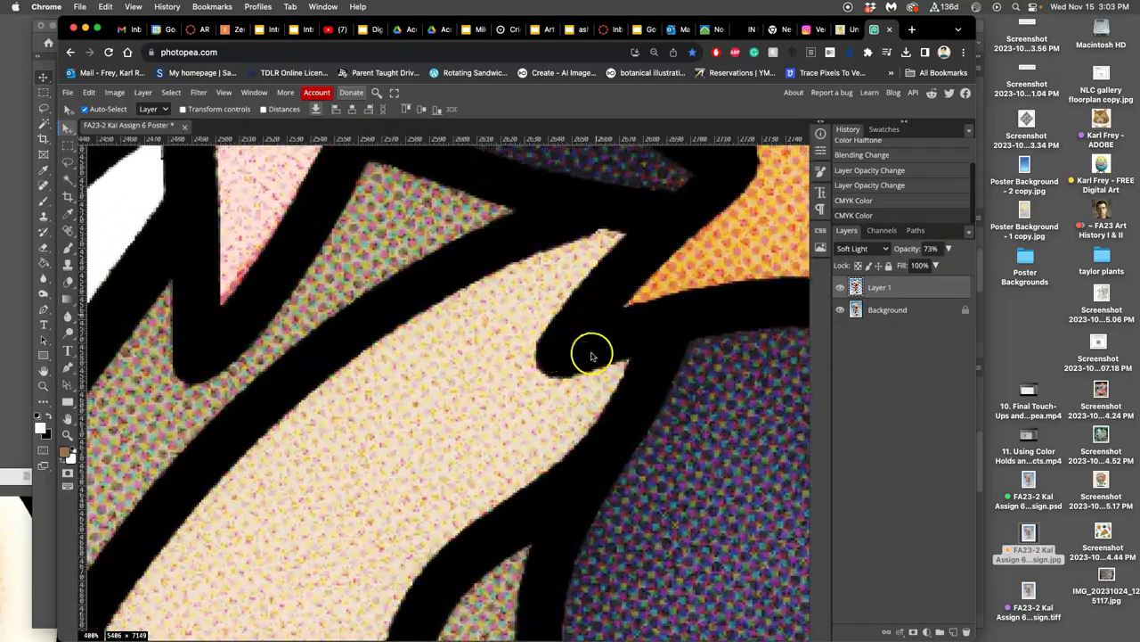
{"action": "scroll", "coordinate": [591, 356], "scroll_direction": "down", "scroll_amount": 10}
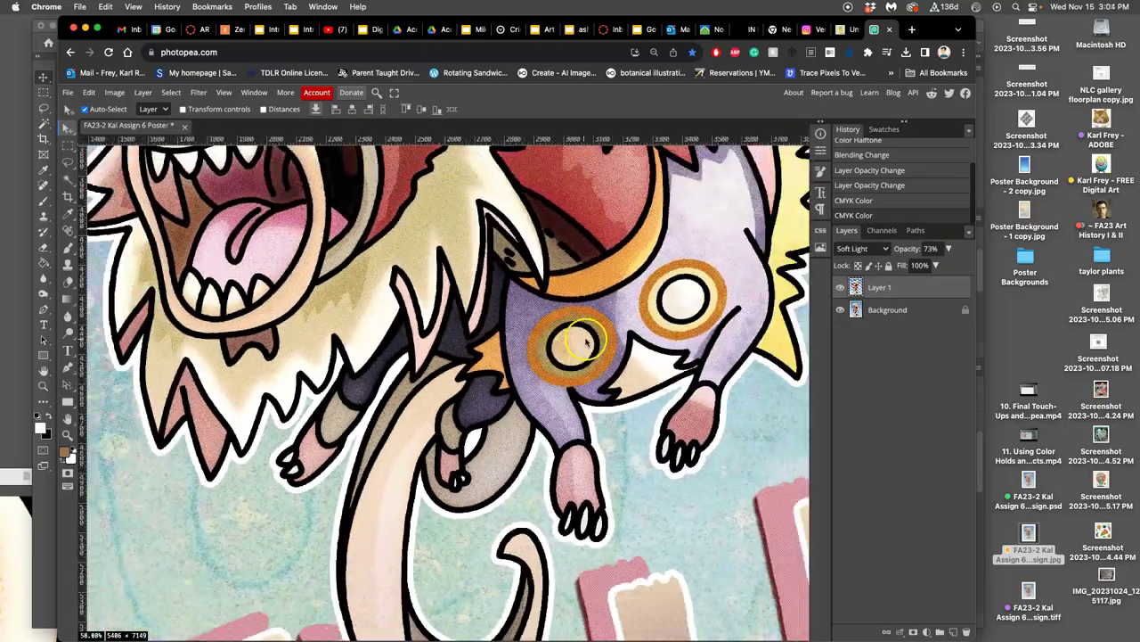
{"action": "scroll", "coordinate": [585, 341], "scroll_direction": "down", "scroll_amount": 6}
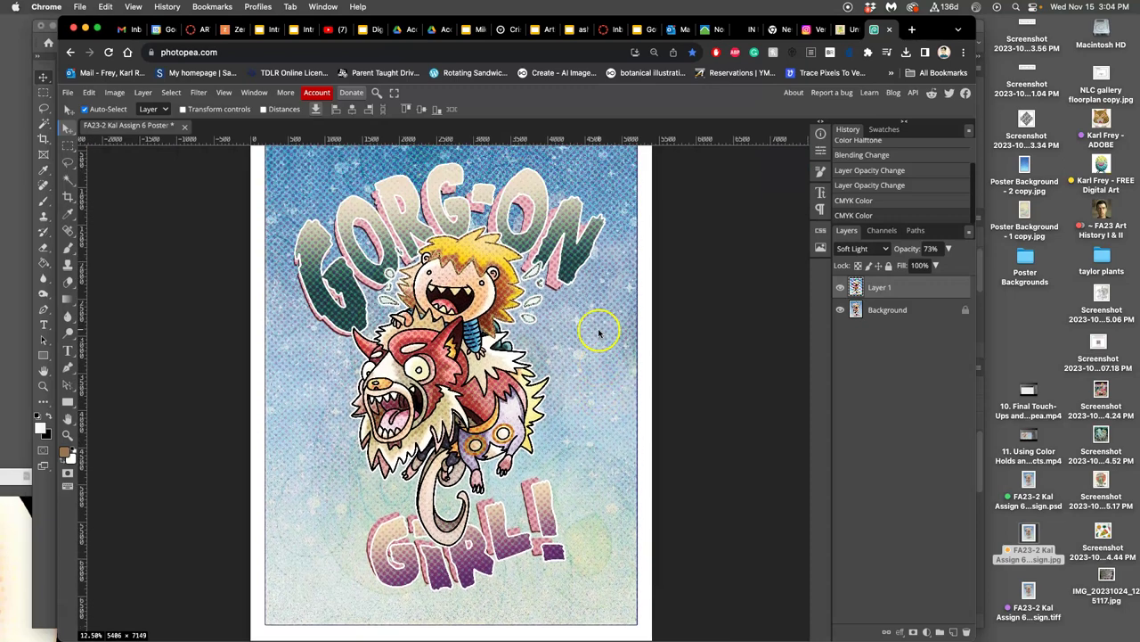
{"action": "scroll", "coordinate": [588, 325], "scroll_direction": "up", "scroll_amount": 3}
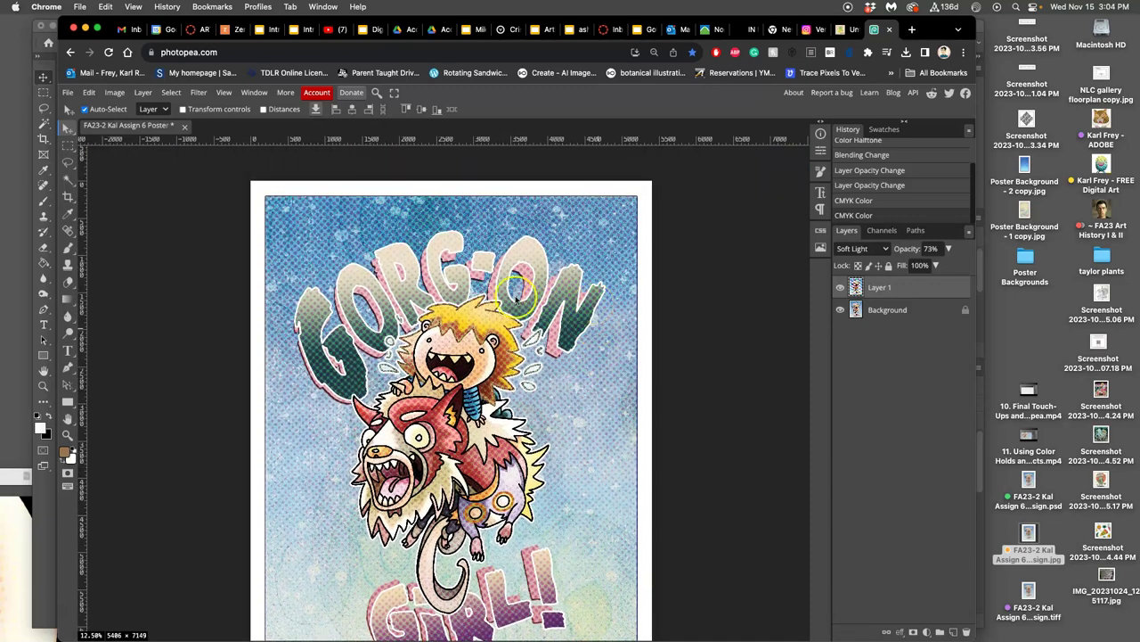
{"action": "scroll", "coordinate": [540, 304], "scroll_direction": "up", "scroll_amount": 3}
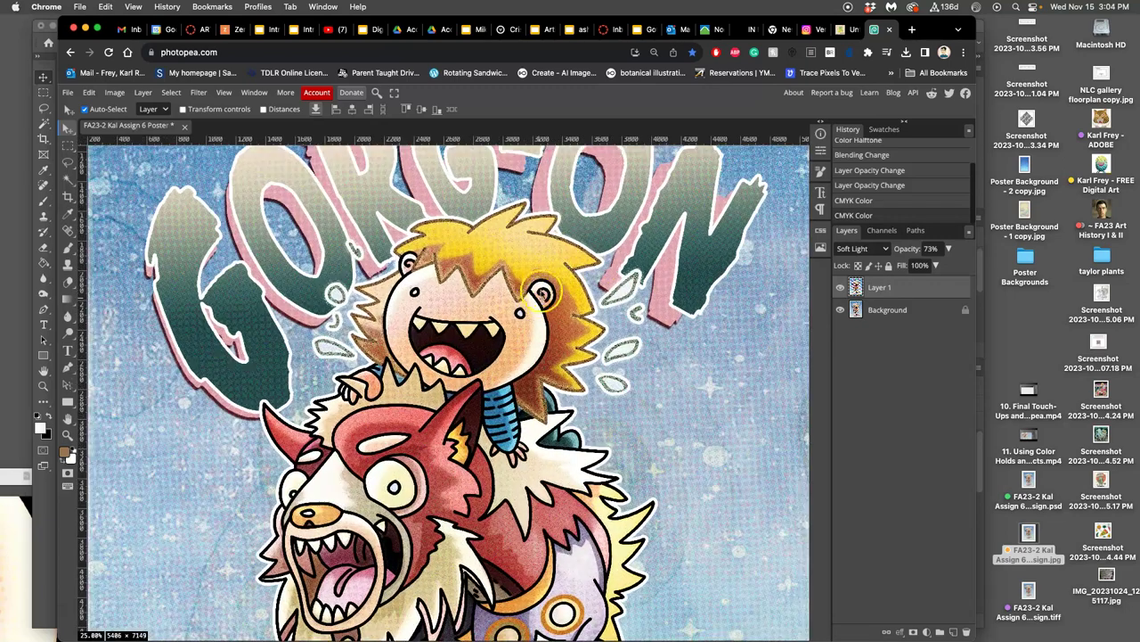
{"action": "scroll", "coordinate": [541, 292], "scroll_direction": "up", "scroll_amount": 2}
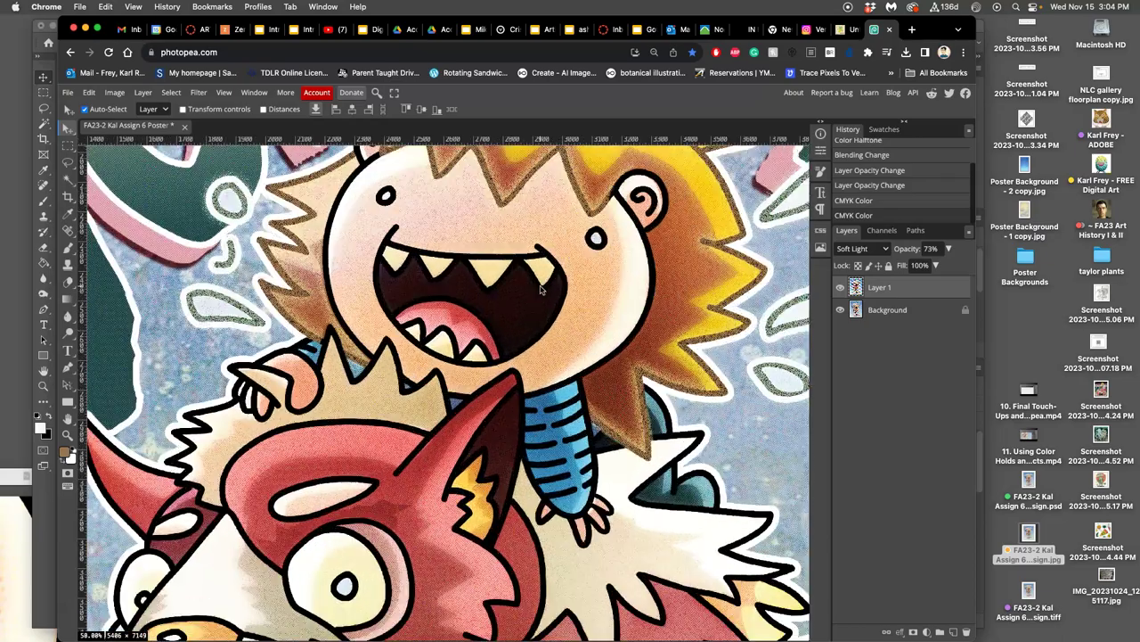
{"action": "scroll", "coordinate": [541, 292], "scroll_direction": "up", "scroll_amount": 1}
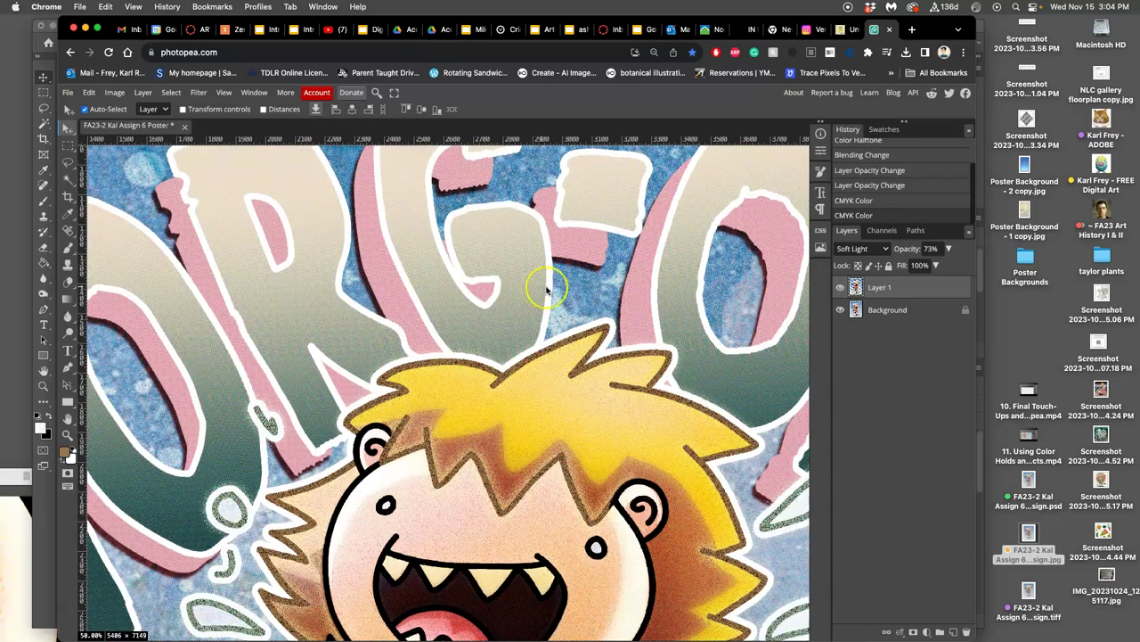
{"action": "scroll", "coordinate": [589, 286], "scroll_direction": "left", "scroll_amount": 2}
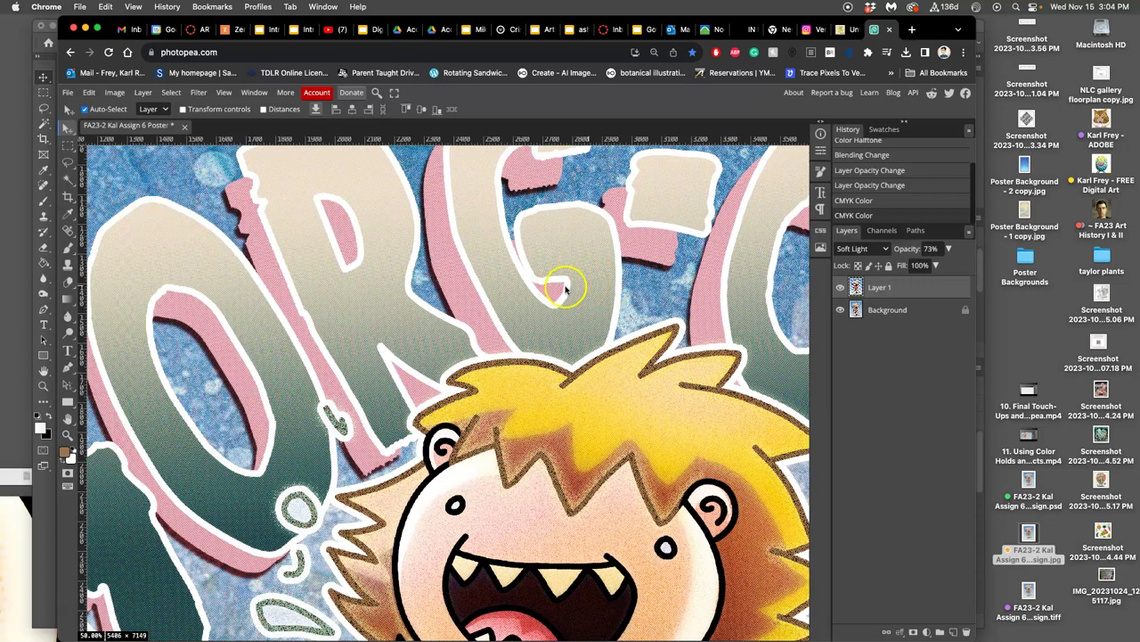
Switch to the Poster Design file in Photoshop and zoom out to the whole poster
{"action": "left_click", "coordinate": [37, 533]}
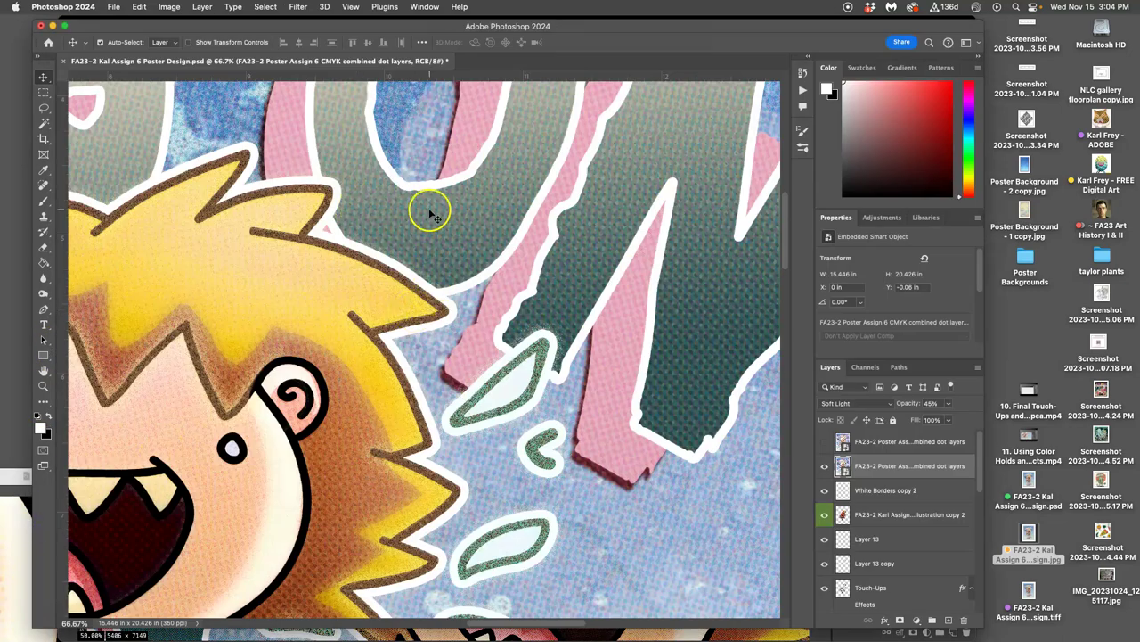
{"action": "scroll", "coordinate": [420, 217], "scroll_direction": "up", "scroll_amount": 10}
{"action": "scroll", "coordinate": [426, 217], "scroll_direction": "down", "scroll_amount": 8}
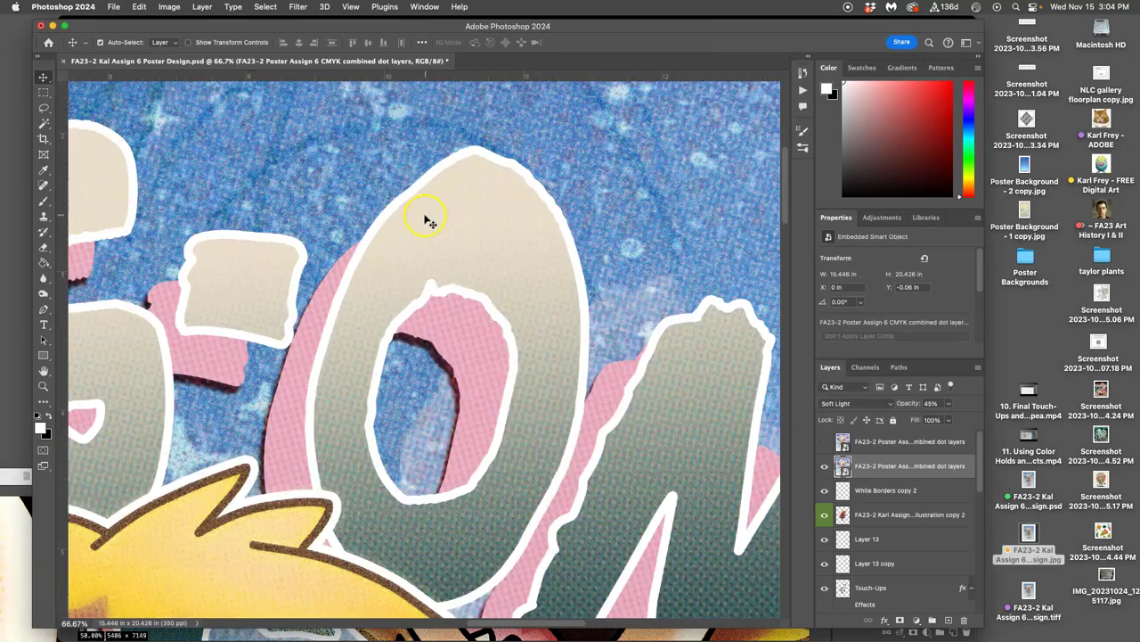
{"action": "scroll", "coordinate": [376, 219], "scroll_direction": "up", "scroll_amount": 5}
{"action": "scroll", "coordinate": [376, 218], "scroll_direction": "left", "scroll_amount": 5}
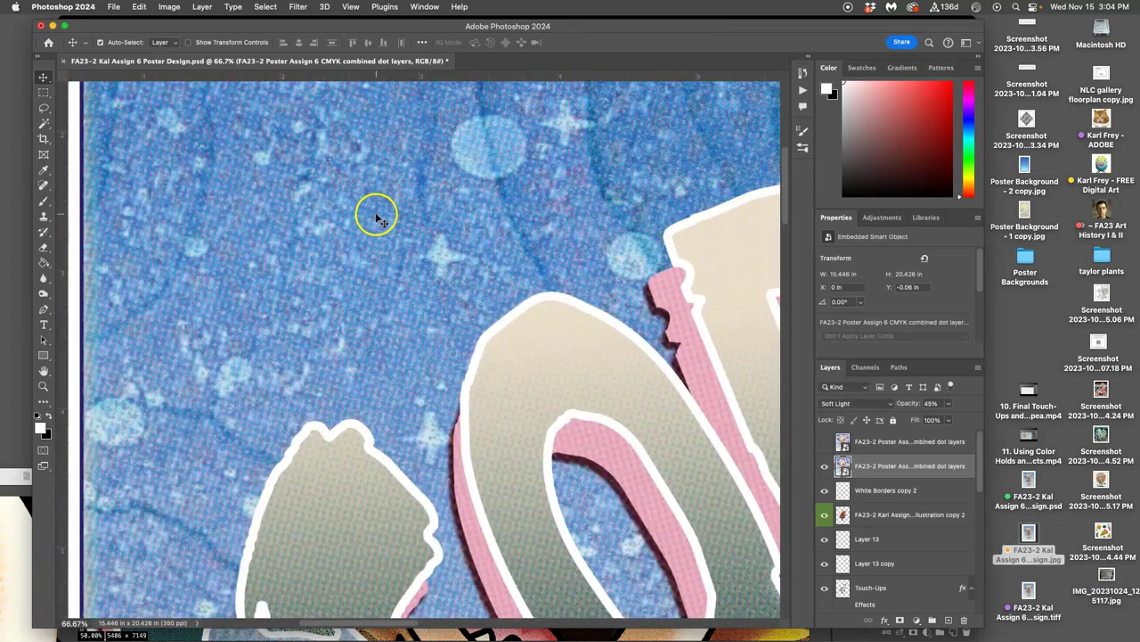
{"action": "scroll", "coordinate": [375, 218], "scroll_direction": "down", "scroll_amount": 10}
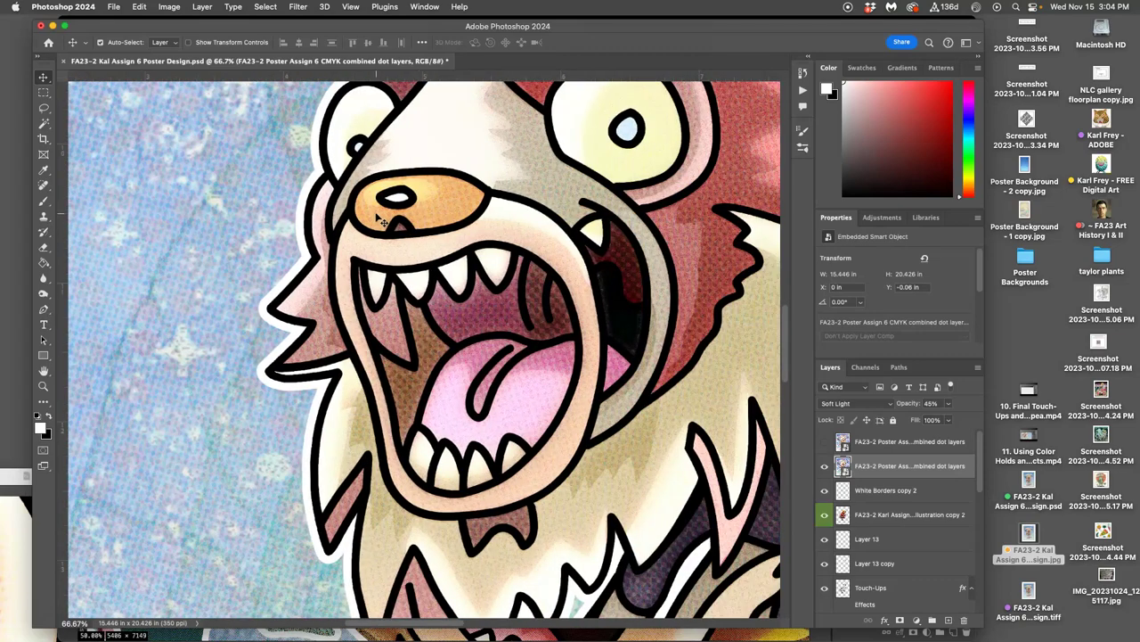
{"action": "scroll", "coordinate": [379, 220], "scroll_direction": "down", "scroll_amount": 15}
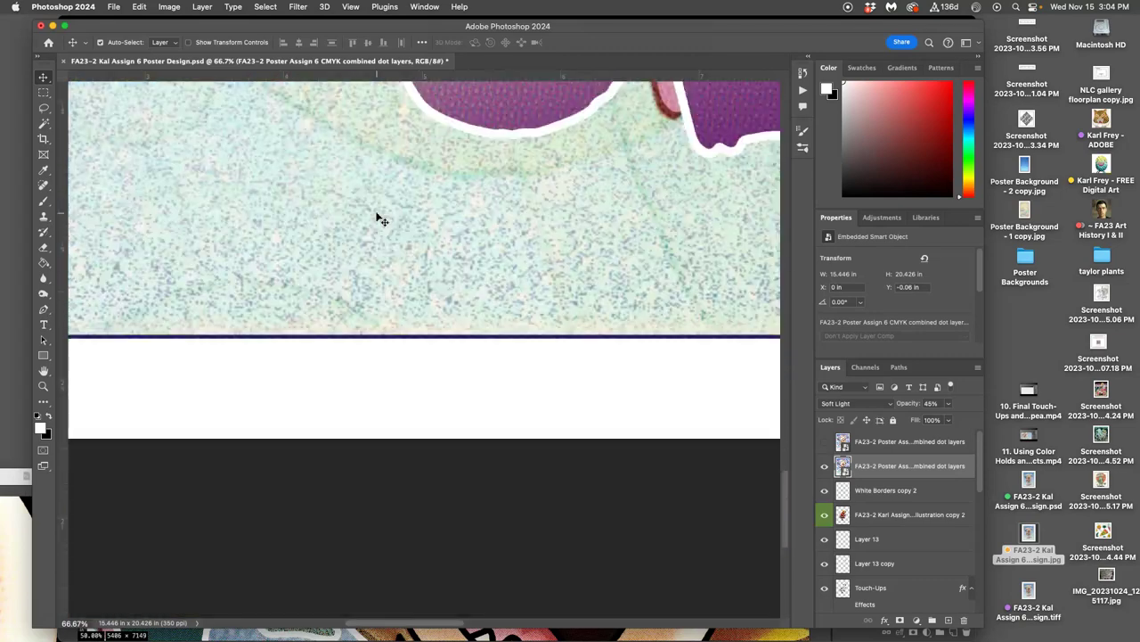
{"action": "scroll", "coordinate": [379, 221], "scroll_direction": "right", "scroll_amount": 10}
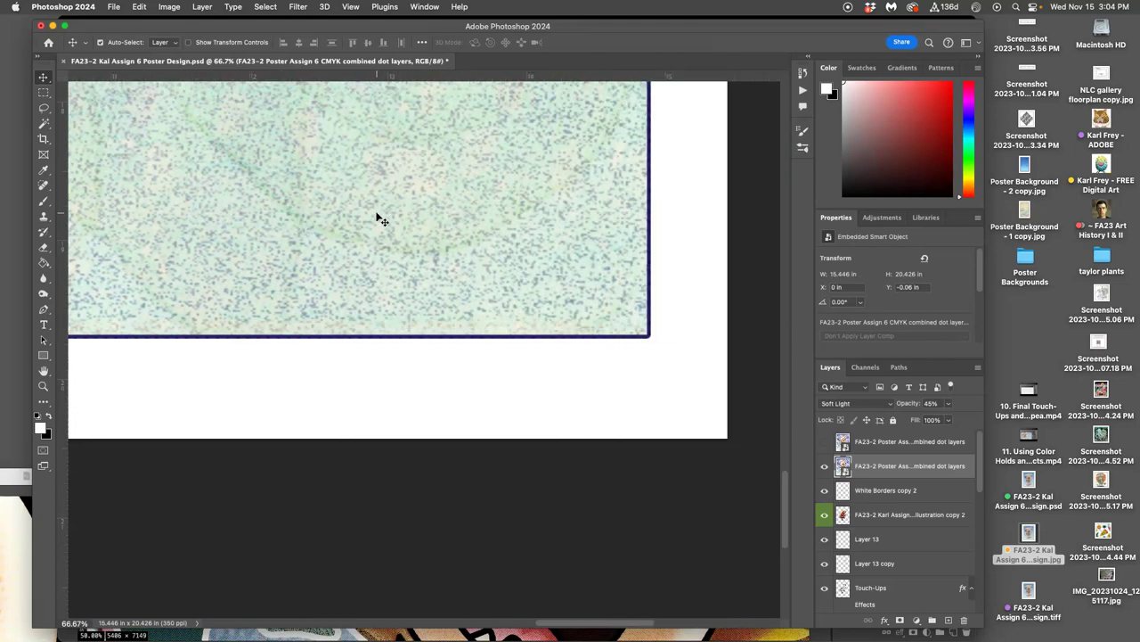
{"action": "scroll", "coordinate": [378, 220], "scroll_direction": "up", "scroll_amount": 5}
{"action": "scroll", "coordinate": [379, 220], "scroll_direction": "up", "scroll_amount": 4}
{"action": "scroll", "coordinate": [379, 220], "scroll_direction": "left", "scroll_amount": 8}
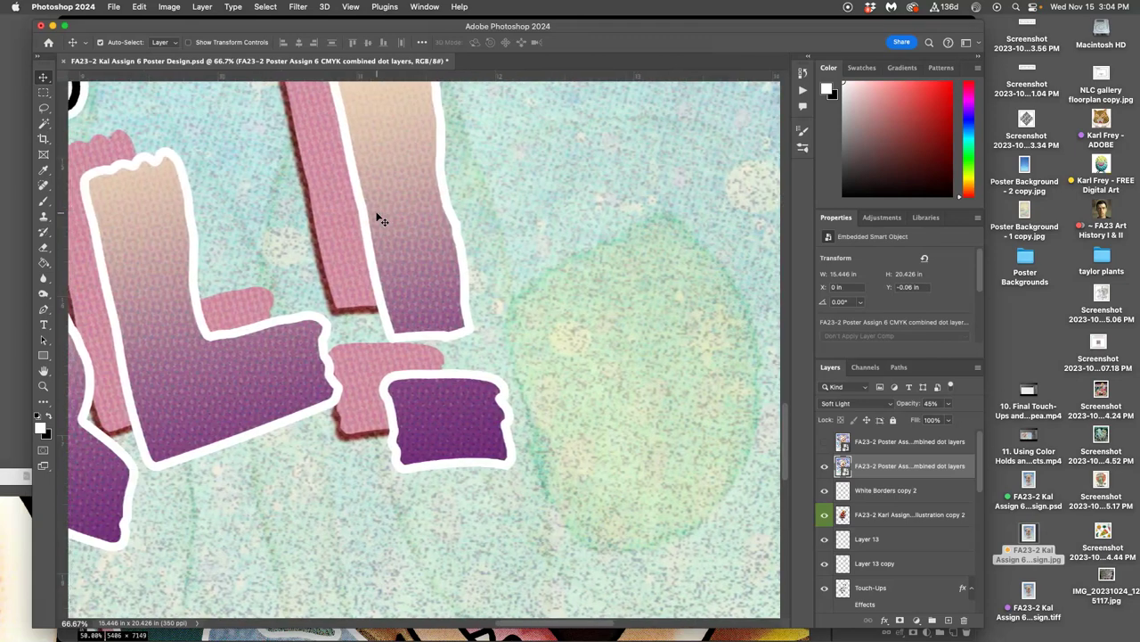
{"action": "scroll", "coordinate": [378, 220], "scroll_direction": "up", "scroll_amount": 15}
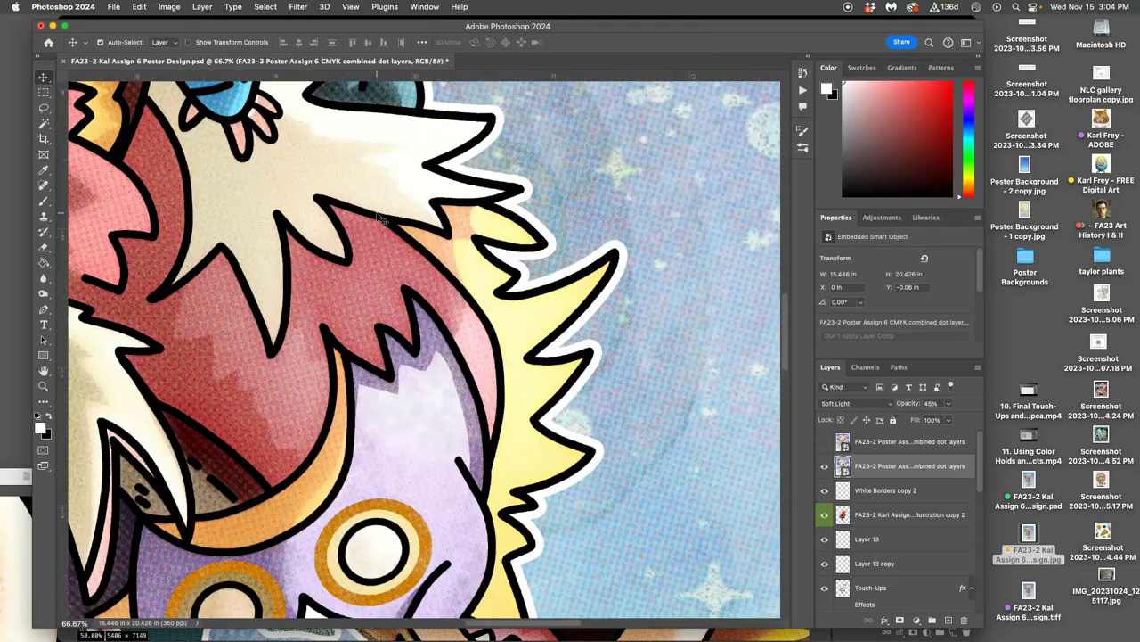
{"action": "scroll", "coordinate": [378, 220], "scroll_direction": "up", "scroll_amount": 15}
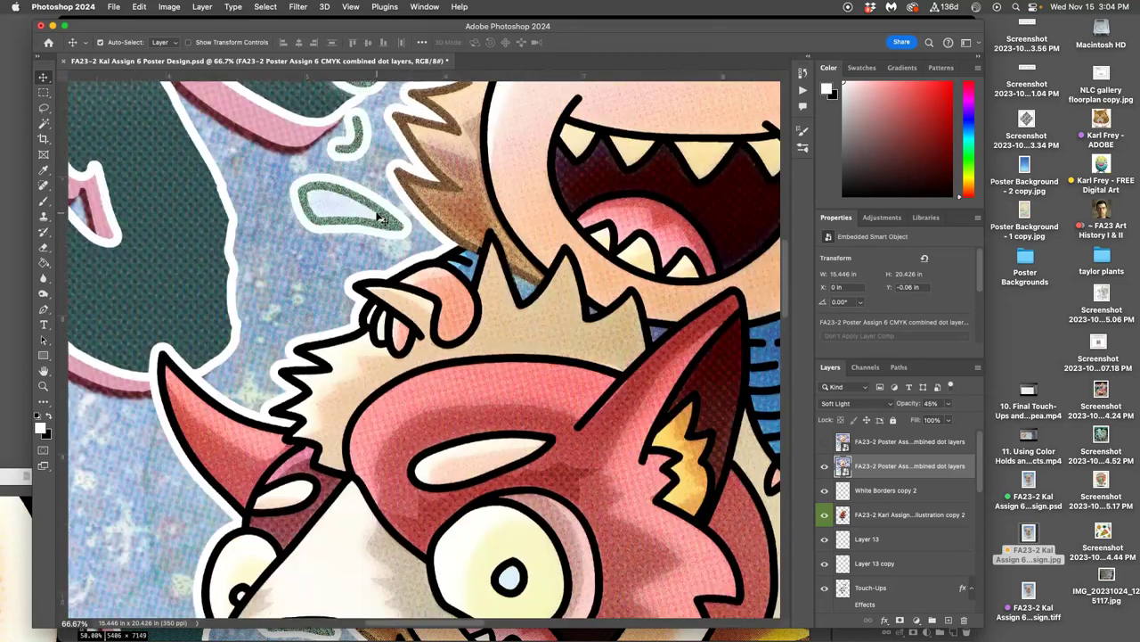
{"action": "scroll", "coordinate": [379, 220], "scroll_direction": "right", "scroll_amount": 8}
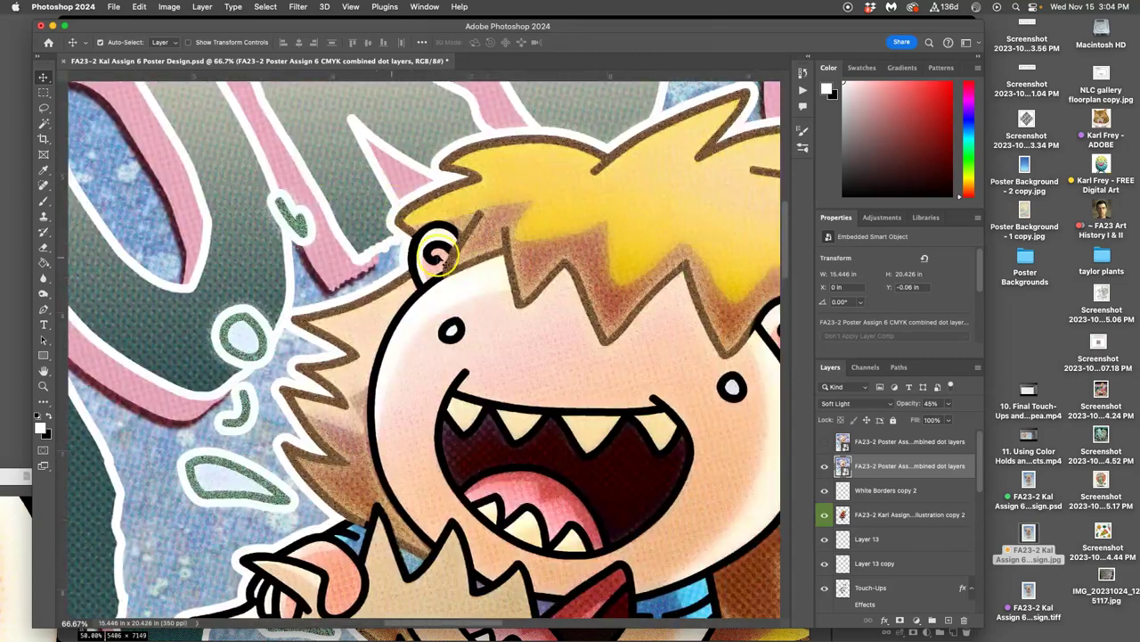
{"action": "key", "text": "super+minus"}
{"action": "key", "text": "super+minus"}
{"action": "key", "text": "super+minus"}
{"action": "key", "text": "super+minus"}
{"action": "key", "text": "super+minus"}
{"action": "key", "text": "super+minus"}
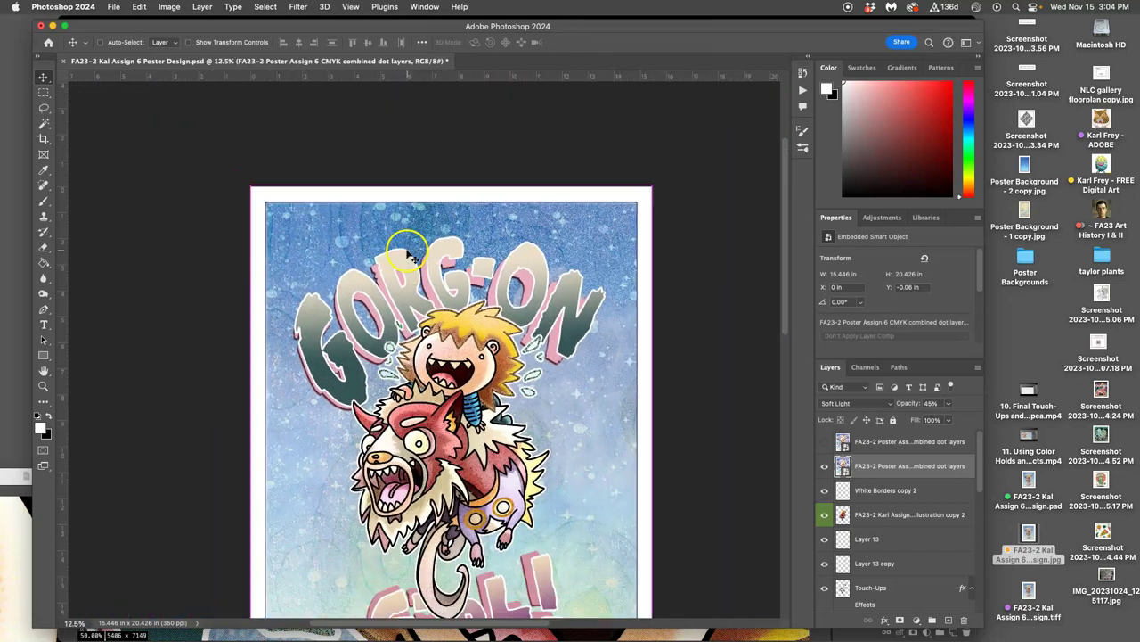
{"action": "scroll", "coordinate": [410, 258], "scroll_direction": "down", "scroll_amount": 3}
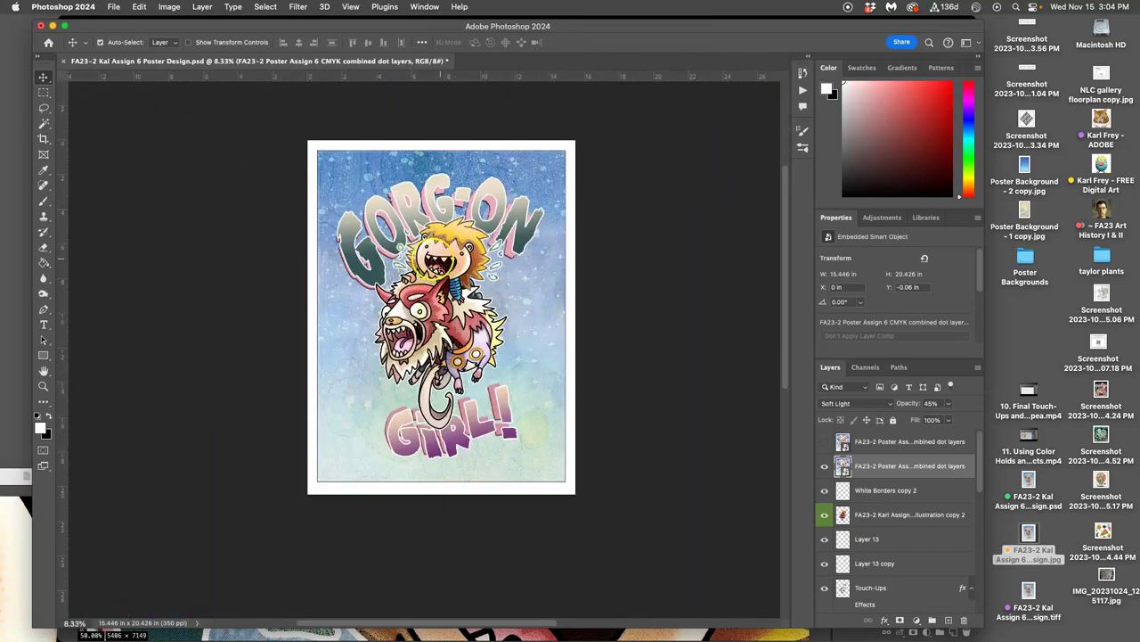
Save the Poster Design file, then choose Layer > Flatten Image
{"action": "left_click", "coordinate": [115, 7]}
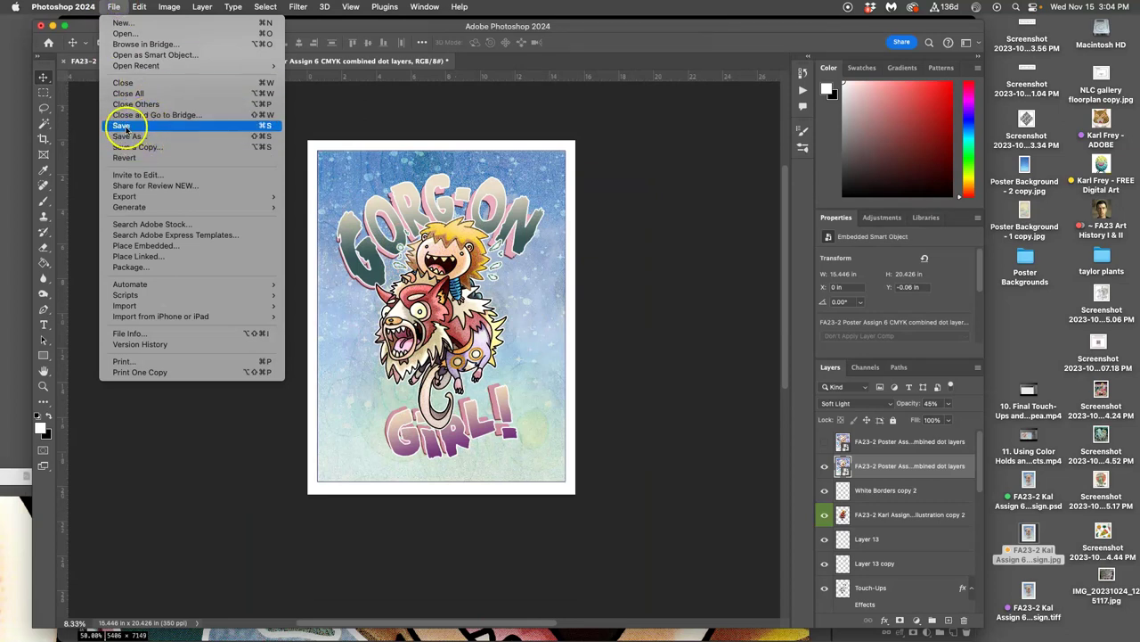
{"action": "left_click", "coordinate": [122, 125]}
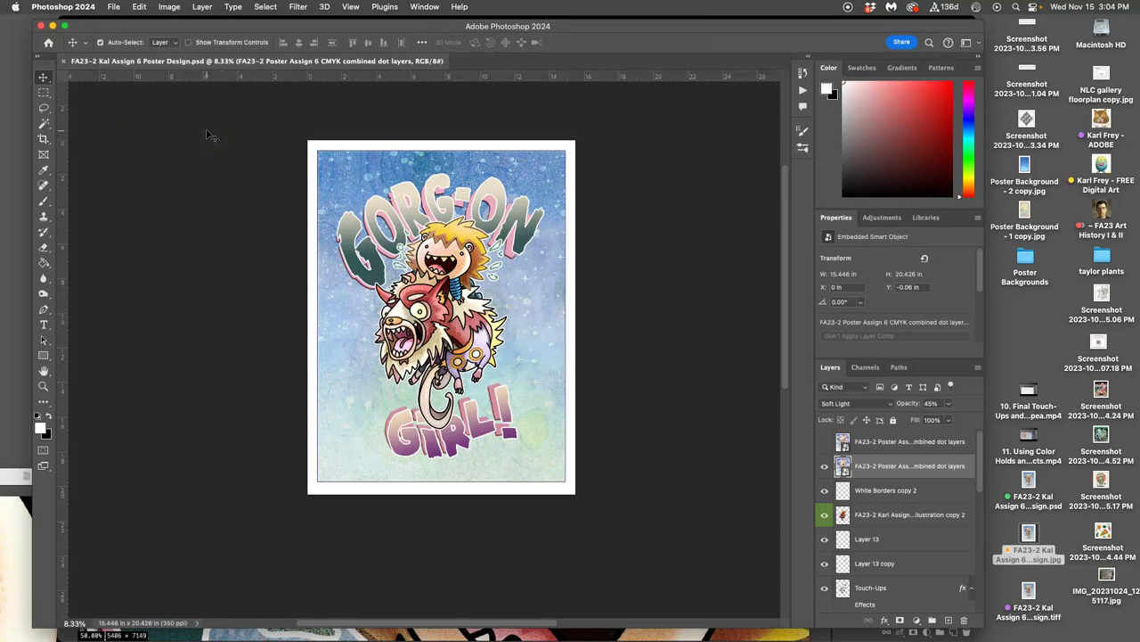
{"action": "left_click", "coordinate": [167, 9]}
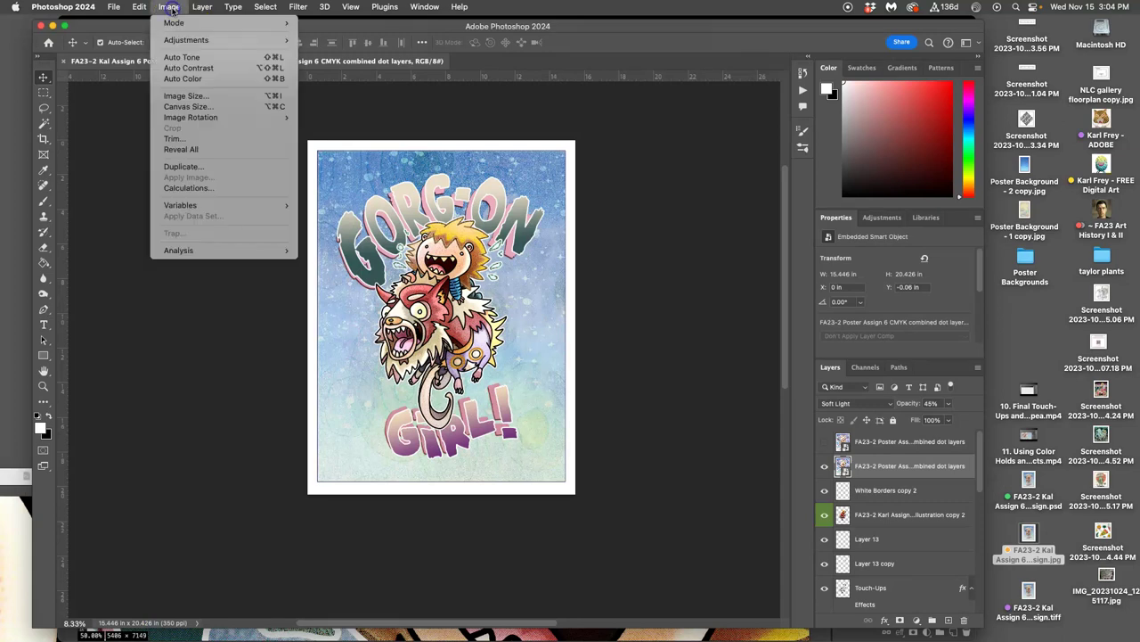
{"action": "mouse_move", "coordinate": [200, 7]}
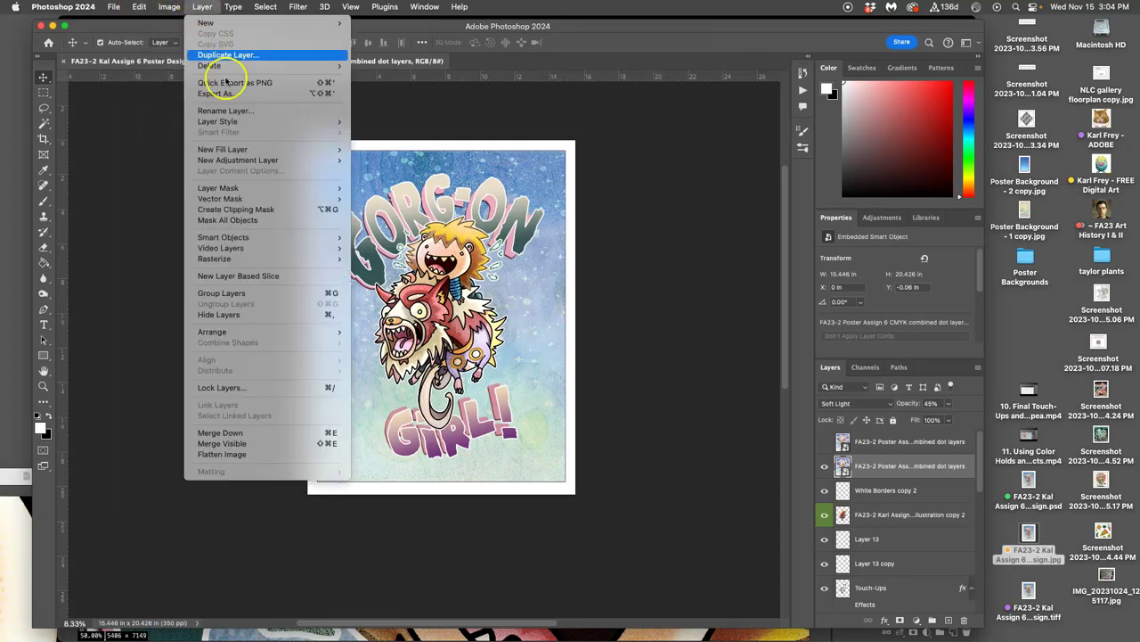
{"action": "left_click", "coordinate": [240, 455]}
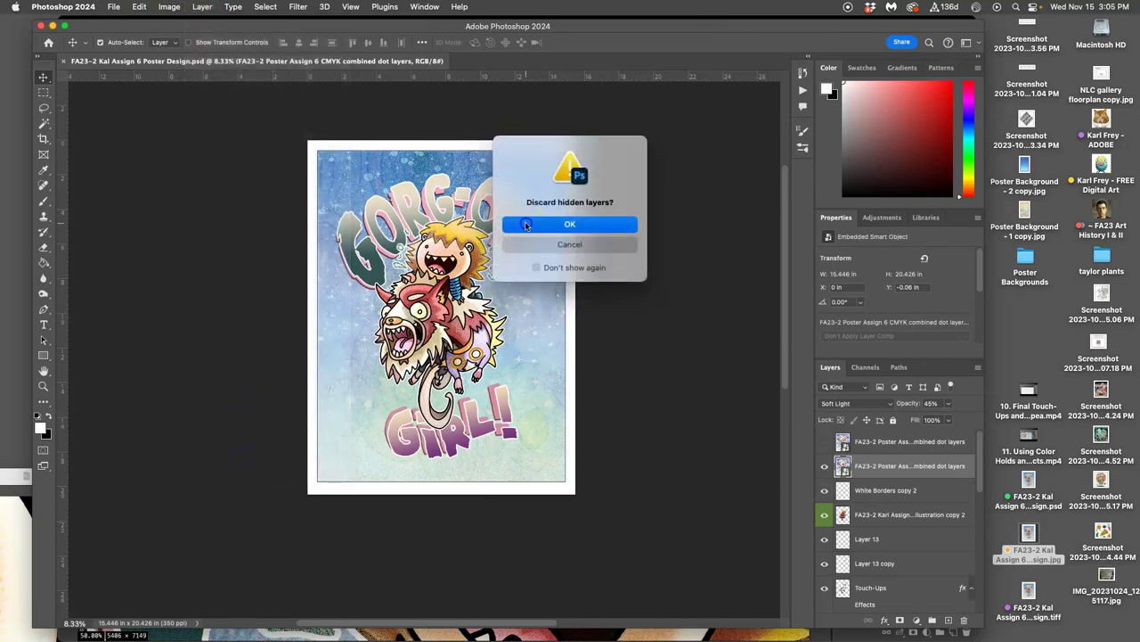
{"action": "left_click", "coordinate": [532, 224]}
{"action": "key", "text": "super+equal"}
{"action": "key", "text": "super+equal"}
{"action": "key", "text": "super+equal"}
{"action": "key", "text": "super+equal"}
{"action": "key", "text": "super+equal"}
{"action": "key", "text": "super+equal"}
{"action": "key", "text": "super+equal"}
{"action": "key", "text": "super+equal"}
{"action": "key", "text": "super+equal"}
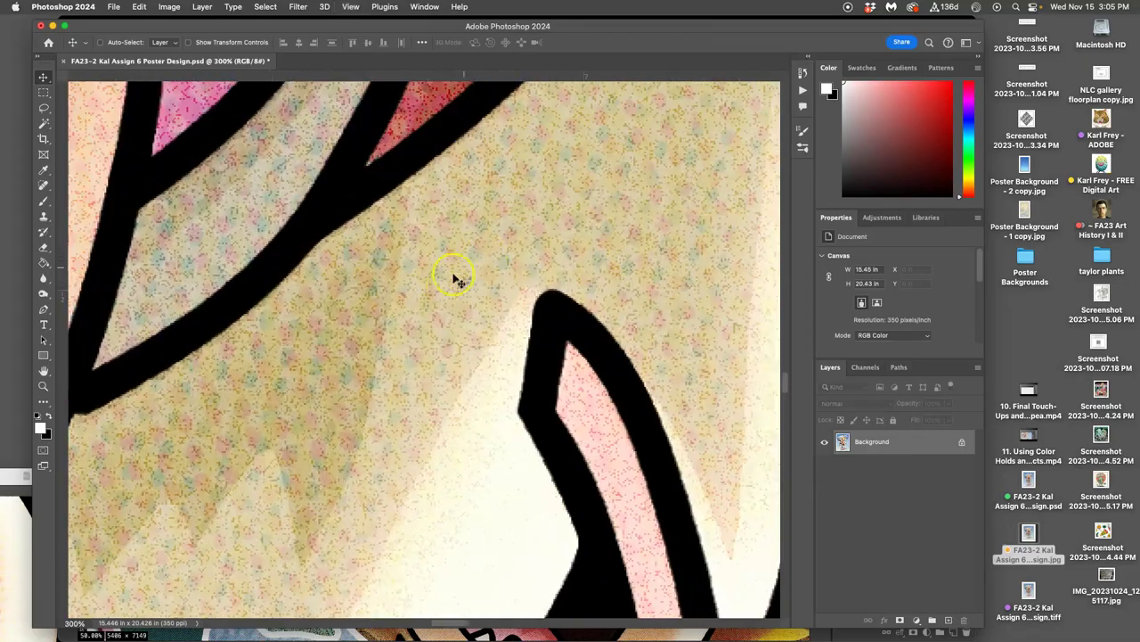
{"action": "key", "text": "super+minus"}
{"action": "key", "text": "super+minus"}
{"action": "key", "text": "super+minus"}
{"action": "key", "text": "super+minus"}
{"action": "key", "text": "super+minus"}
{"action": "key", "text": "super+minus"}
{"action": "key", "text": "super+minus"}
{"action": "key", "text": "super+minus"}
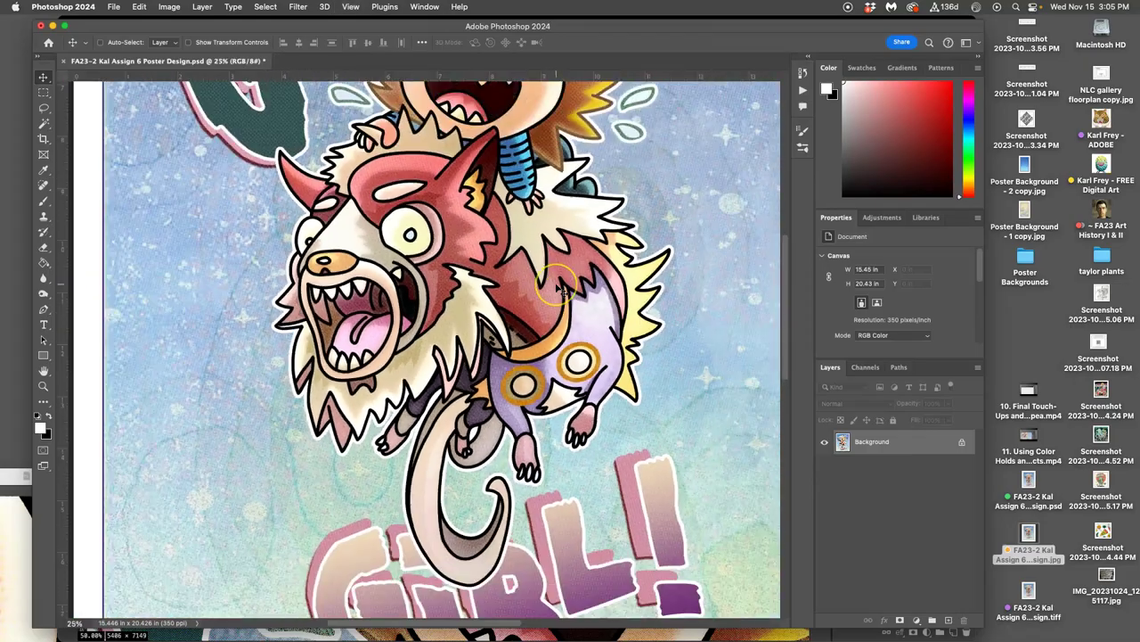
{"action": "scroll", "coordinate": [530, 266], "scroll_direction": "up", "scroll_amount": 5}
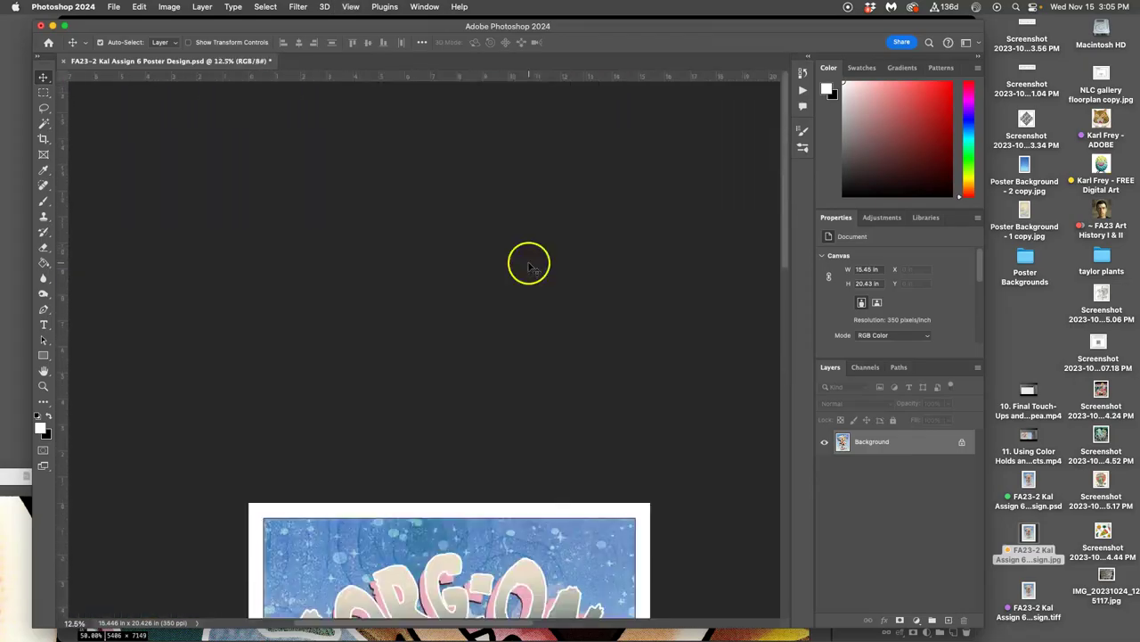
{"action": "key", "text": "super+equal"}
{"action": "key", "text": "super+equal"}
{"action": "key", "text": "super+equal"}
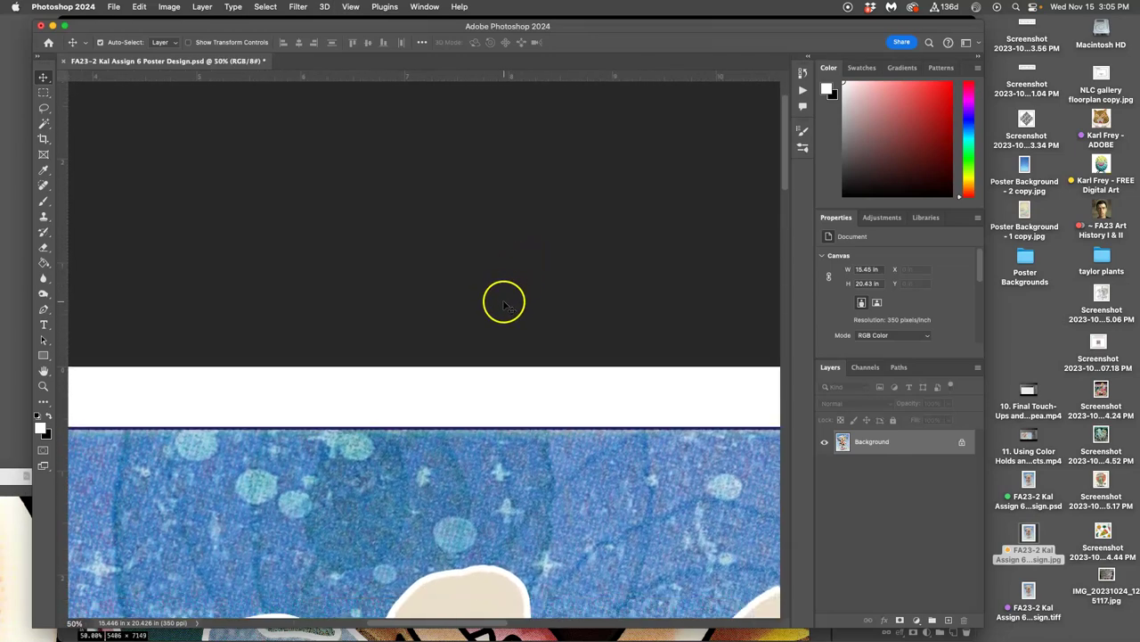
{"action": "key", "text": "super+equal"}
{"action": "key", "text": "super+equal"}
{"action": "key", "text": "super+equal"}
{"action": "key", "text": "super+equal"}
{"action": "scroll", "coordinate": [496, 319], "scroll_direction": "down", "scroll_amount": 10}
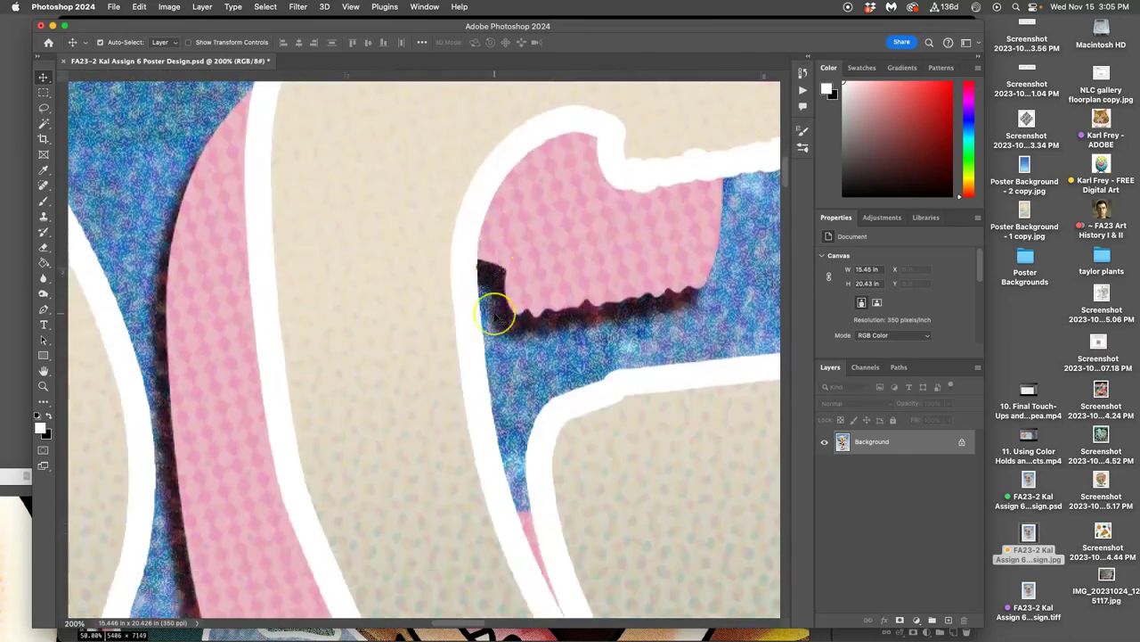
{"action": "key", "text": "super+minus"}
{"action": "key", "text": "super+minus"}
{"action": "key", "text": "super+minus"}
{"action": "key", "text": "super+minus"}
{"action": "key", "text": "super+minus"}
{"action": "key", "text": "super+minus"}
{"action": "key", "text": "super+minus"}
{"action": "key", "text": "super+minus"}
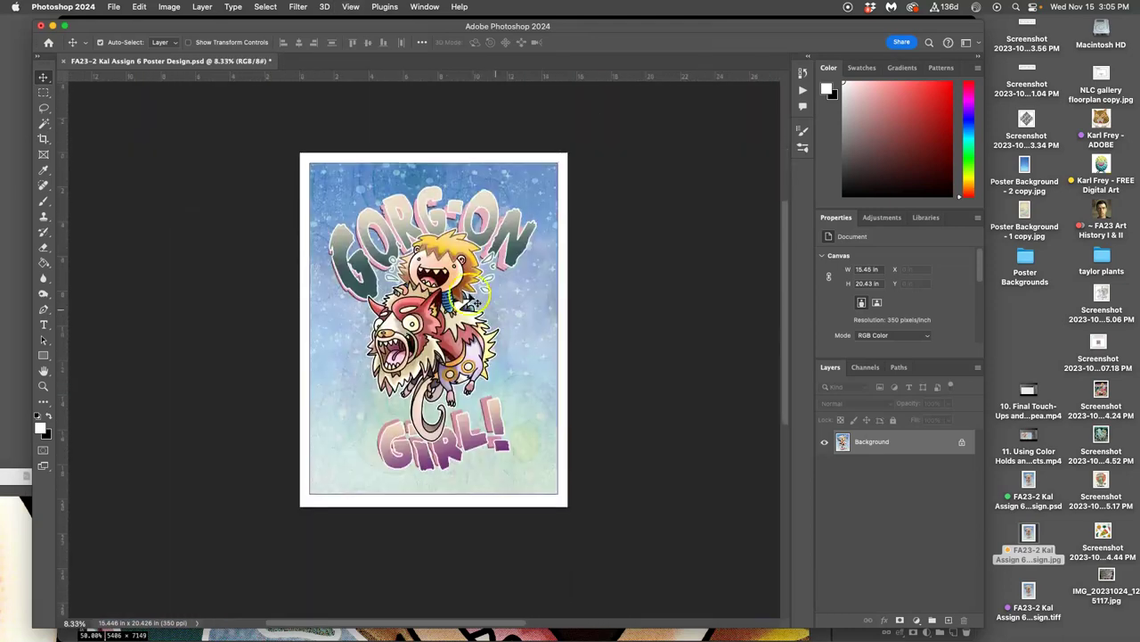
Save the poster as 'PR-FA23-2 Kal Assign 6 Poster Design.tif' with LZW compression, then close it
{"action": "left_click", "coordinate": [114, 6]}
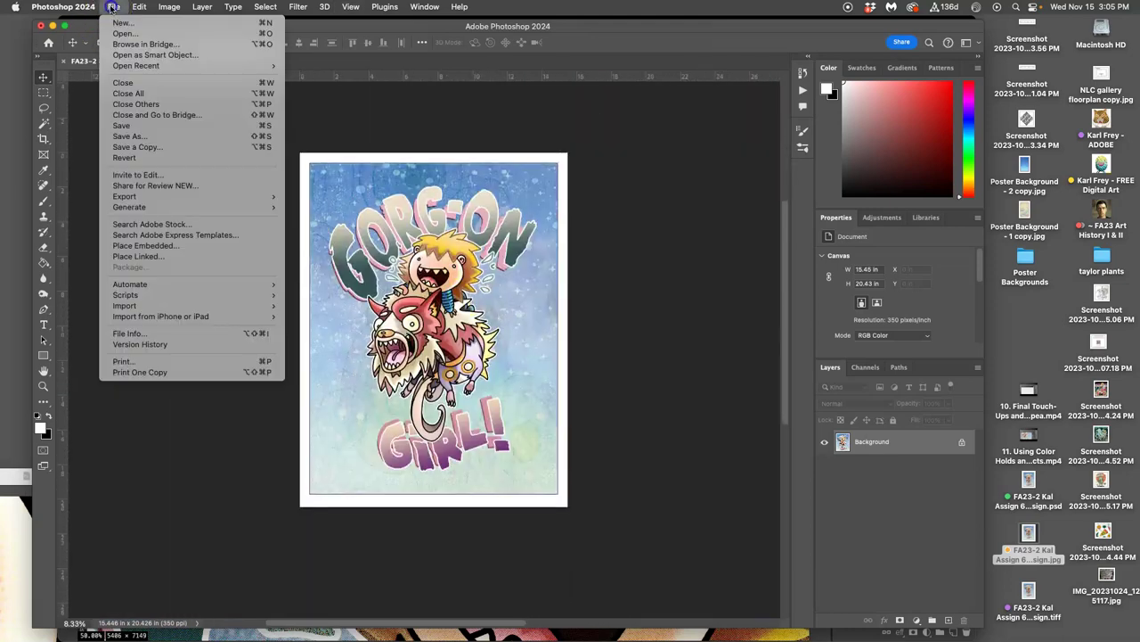
{"action": "left_click", "coordinate": [133, 138]}
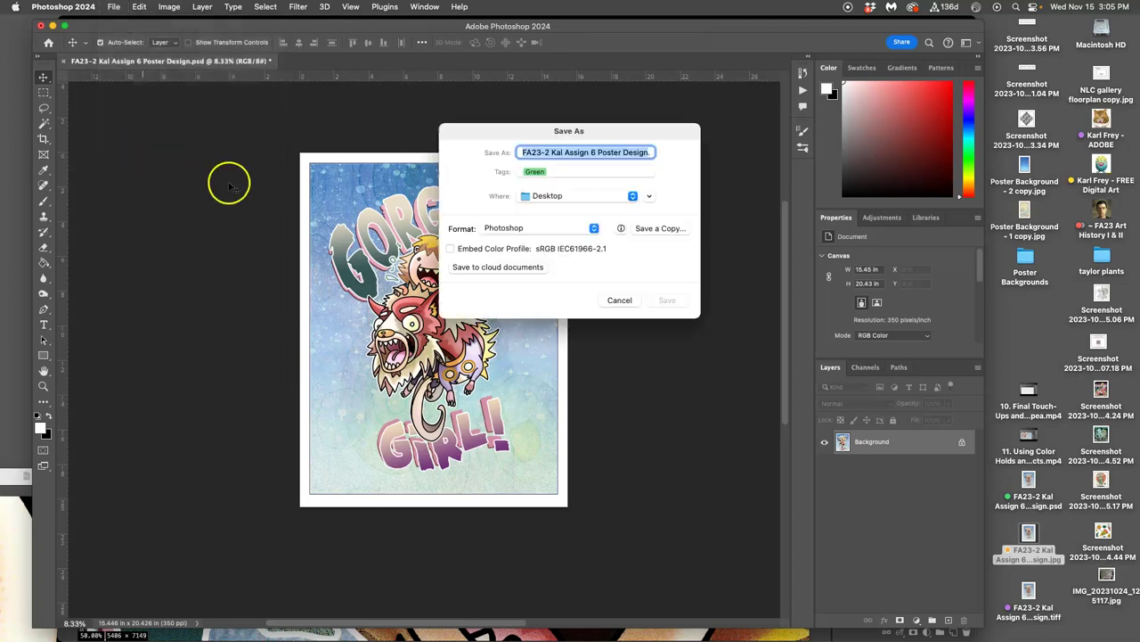
{"action": "left_click", "coordinate": [521, 153]}
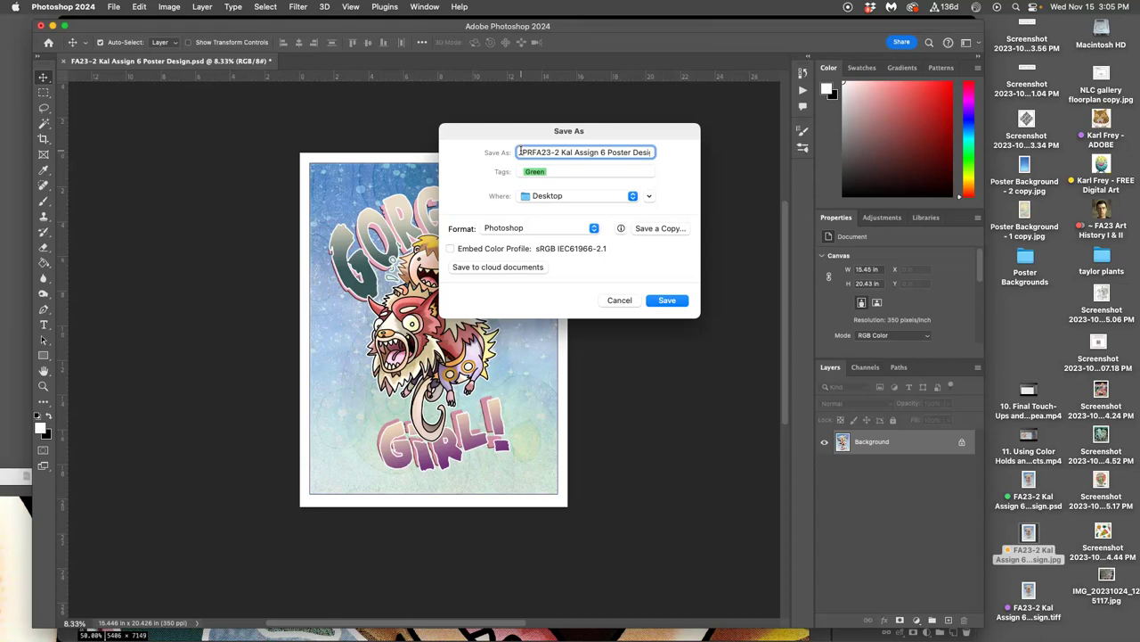
{"action": "left_click", "coordinate": [542, 228]}
{"action": "left_click", "coordinate": [545, 452]}
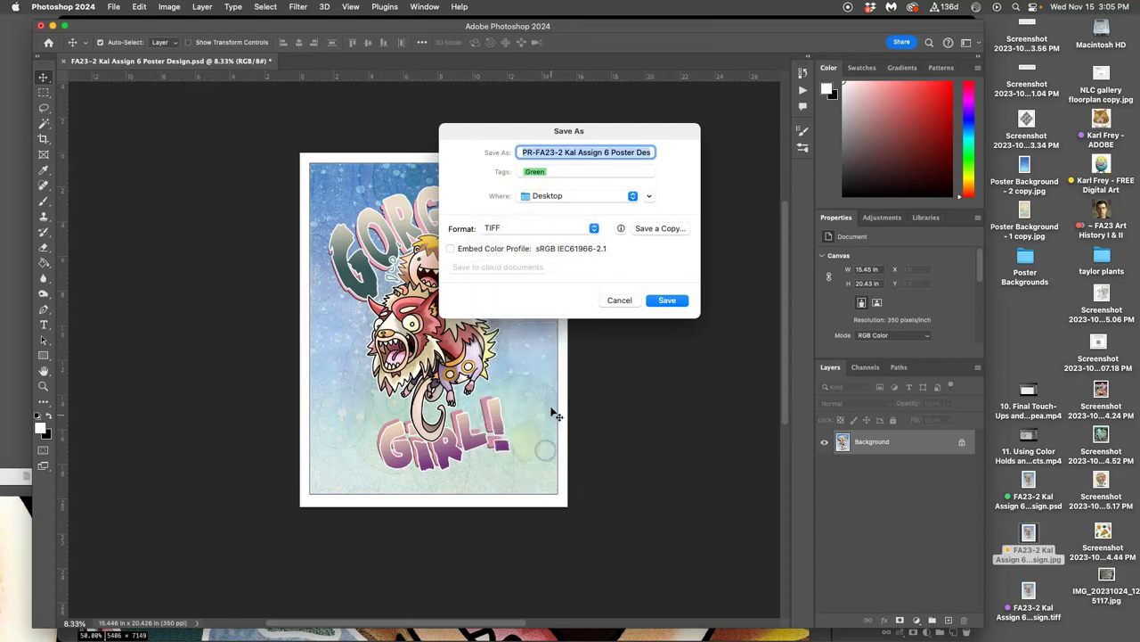
{"action": "left_click", "coordinate": [668, 300]}
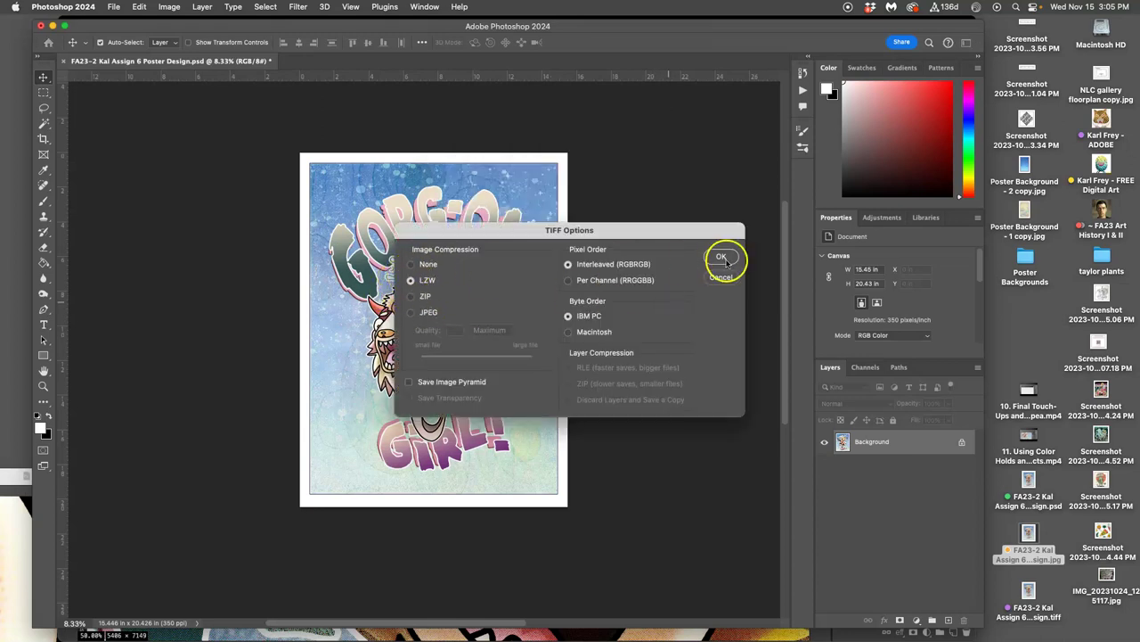
{"action": "left_click", "coordinate": [723, 259]}
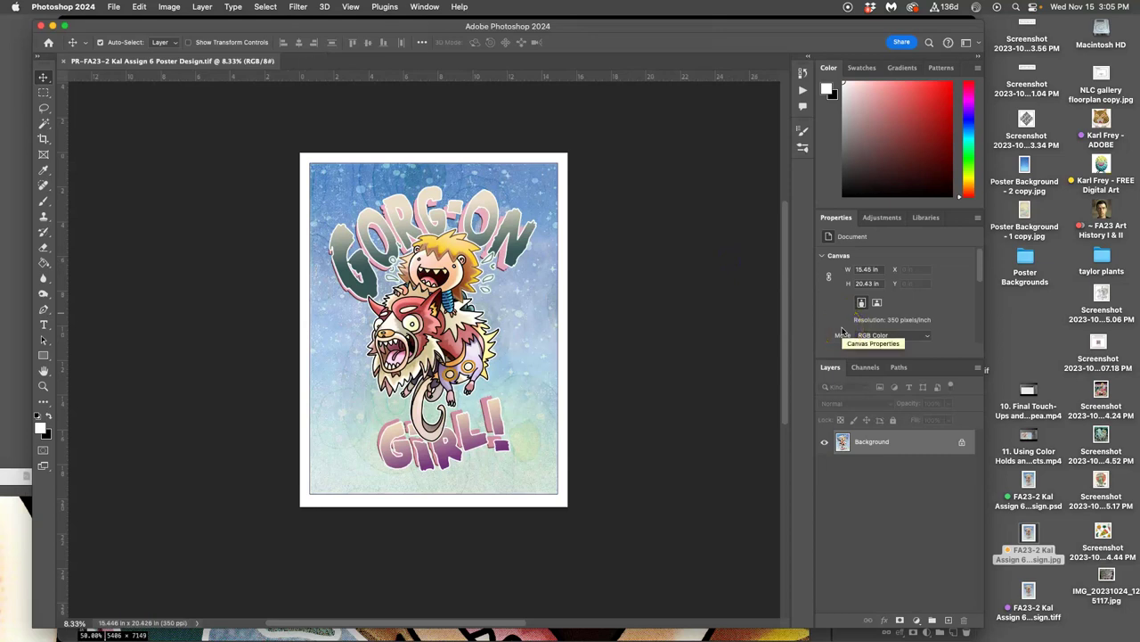
{"action": "key", "text": "super+w"}
Tag the new PR- TIFF purple and open it in Preview
{"action": "right_click", "coordinate": [954, 344]}
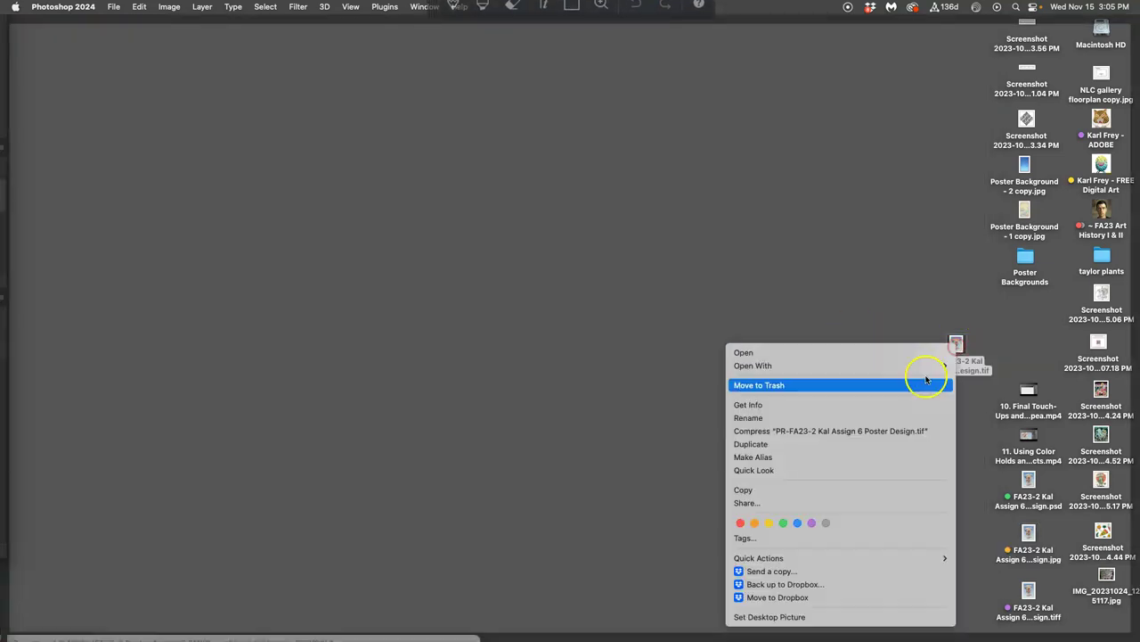
{"action": "left_click", "coordinate": [811, 523]}
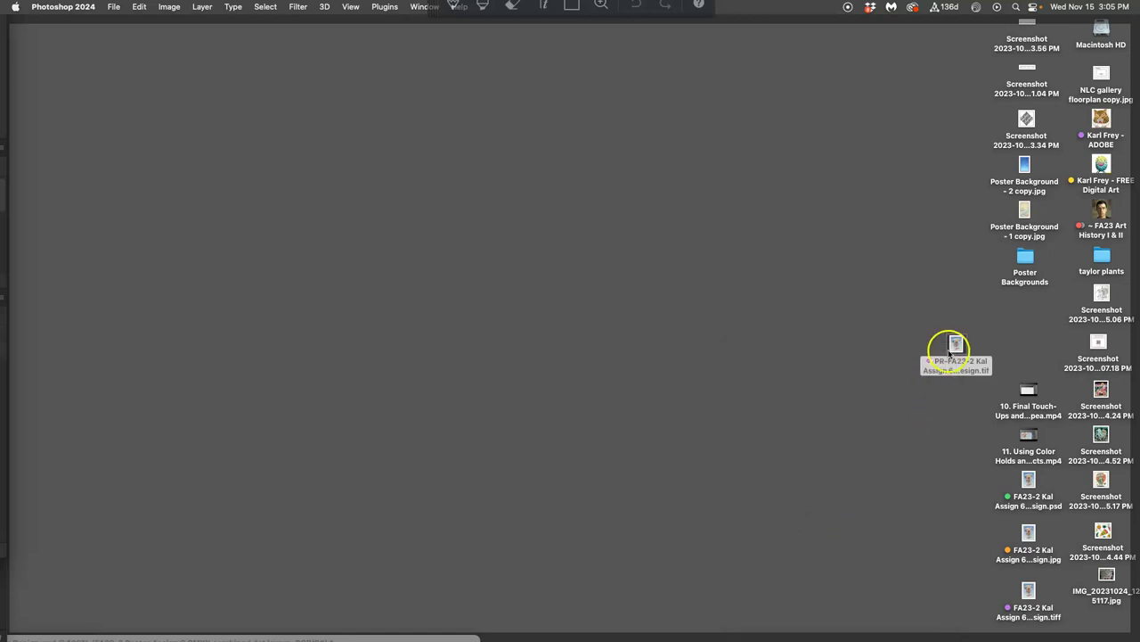
{"action": "double_click", "coordinate": [953, 346]}
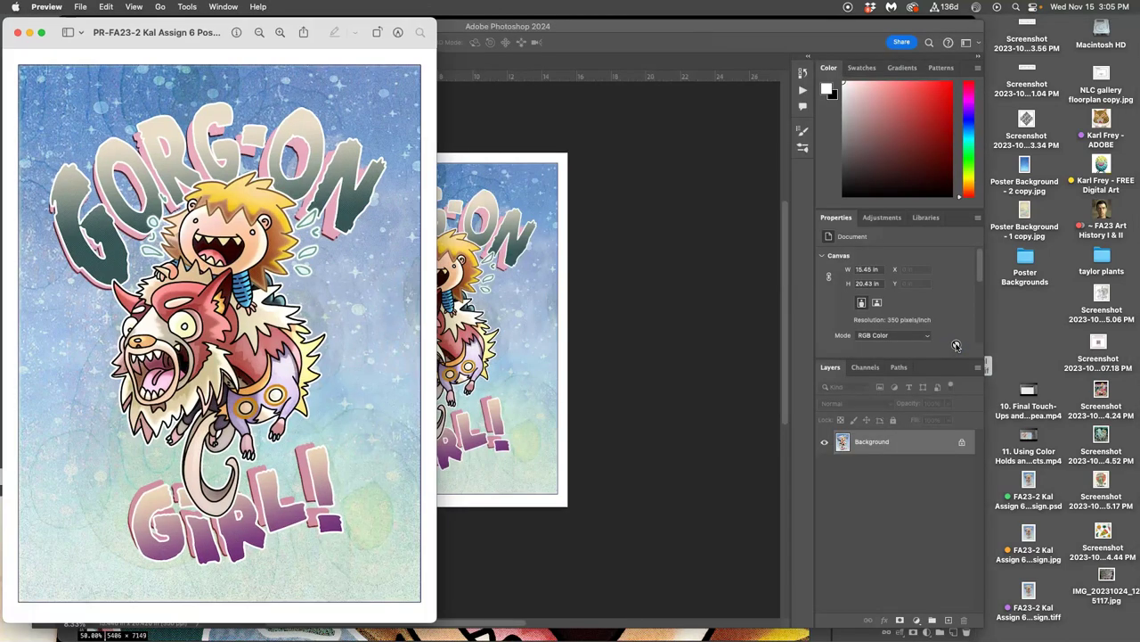
Open the earlier TIFF export beside the new one and compare them zoomed in
{"action": "left_click", "coordinate": [1026, 592]}
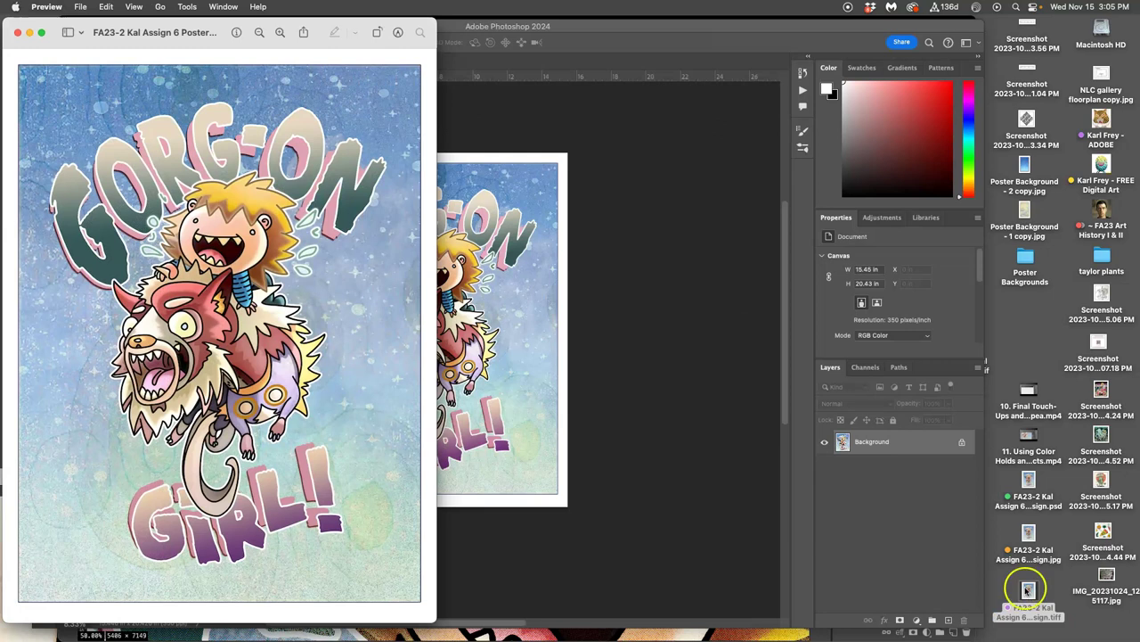
{"action": "left_click_drag", "start_coordinate": [297, 21], "coordinate": [725, 23]}
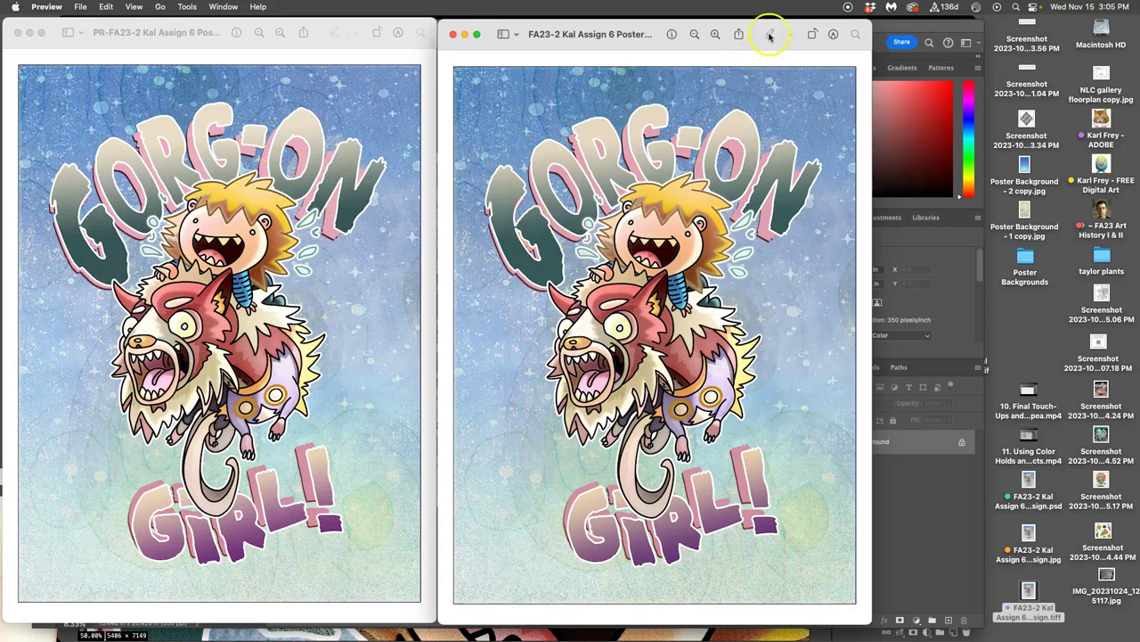
{"action": "scroll", "coordinate": [667, 260], "scroll_direction": "up", "scroll_amount": 10}
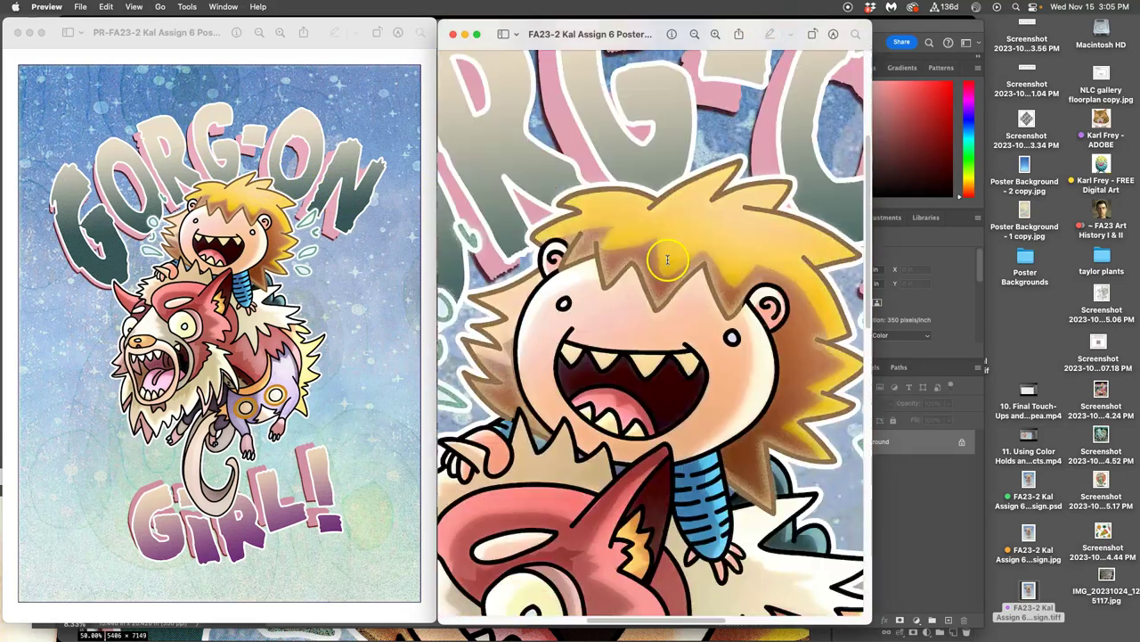
{"action": "scroll", "coordinate": [668, 259], "scroll_direction": "up", "scroll_amount": 3}
{"action": "left_click", "coordinate": [299, 172]}
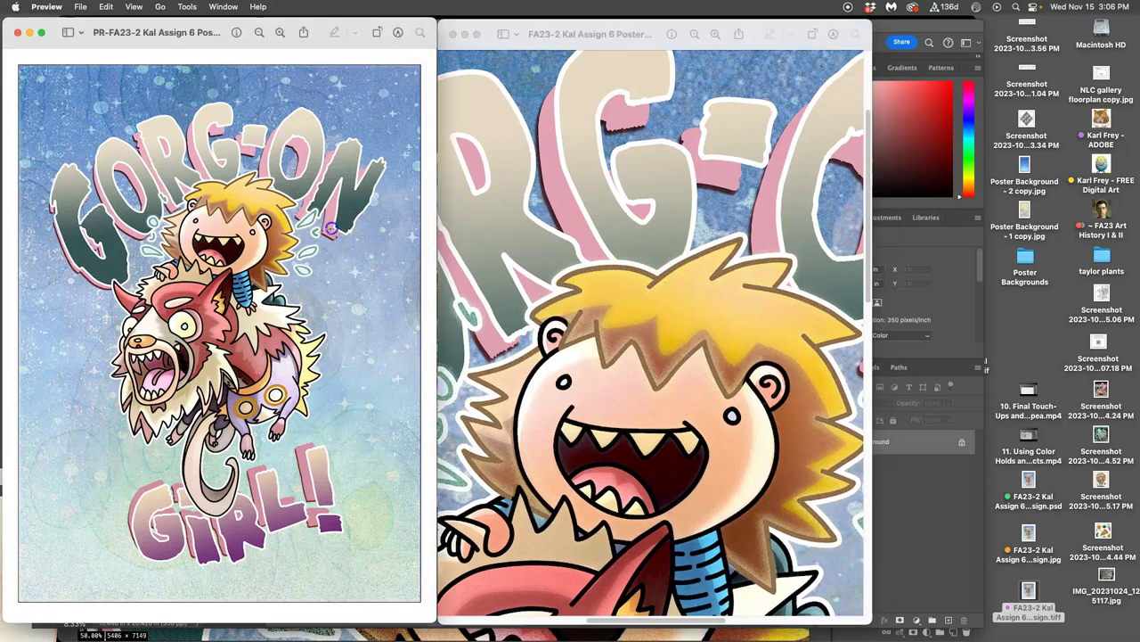
{"action": "scroll", "coordinate": [299, 172], "scroll_direction": "up", "scroll_amount": 3}
{"action": "scroll", "coordinate": [299, 172], "scroll_direction": "up", "scroll_amount": 6}
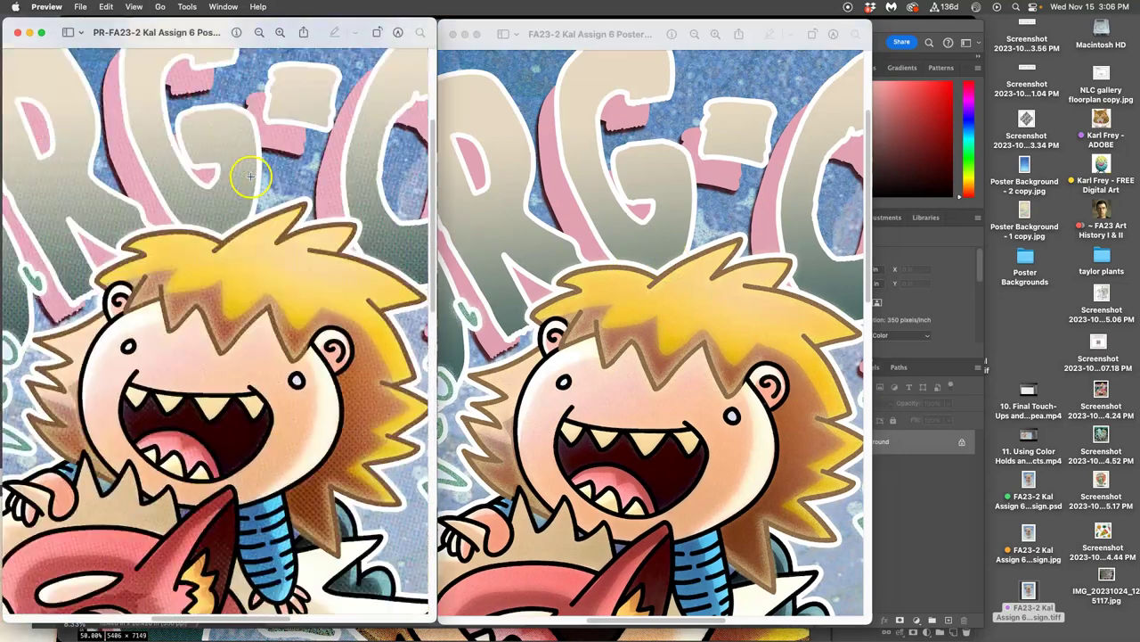
{"action": "scroll", "coordinate": [251, 177], "scroll_direction": "down", "scroll_amount": 3}
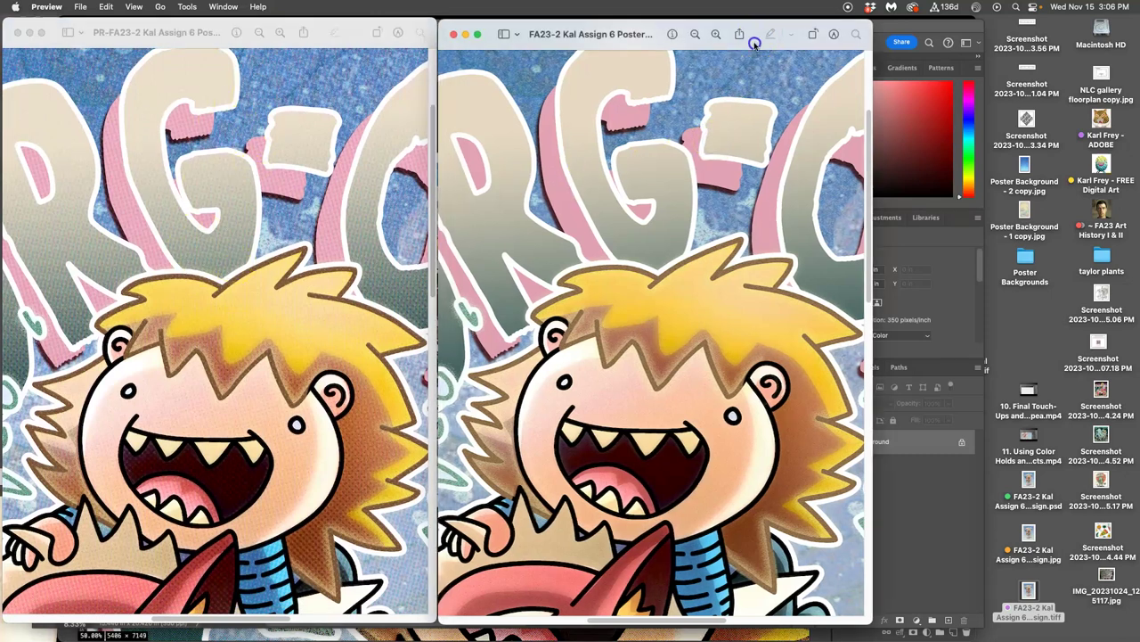
{"action": "left_click_drag", "start_coordinate": [754, 36], "coordinate": [879, 87]}
Close both TIFF Preview windows
{"action": "left_click", "coordinate": [577, 86]}
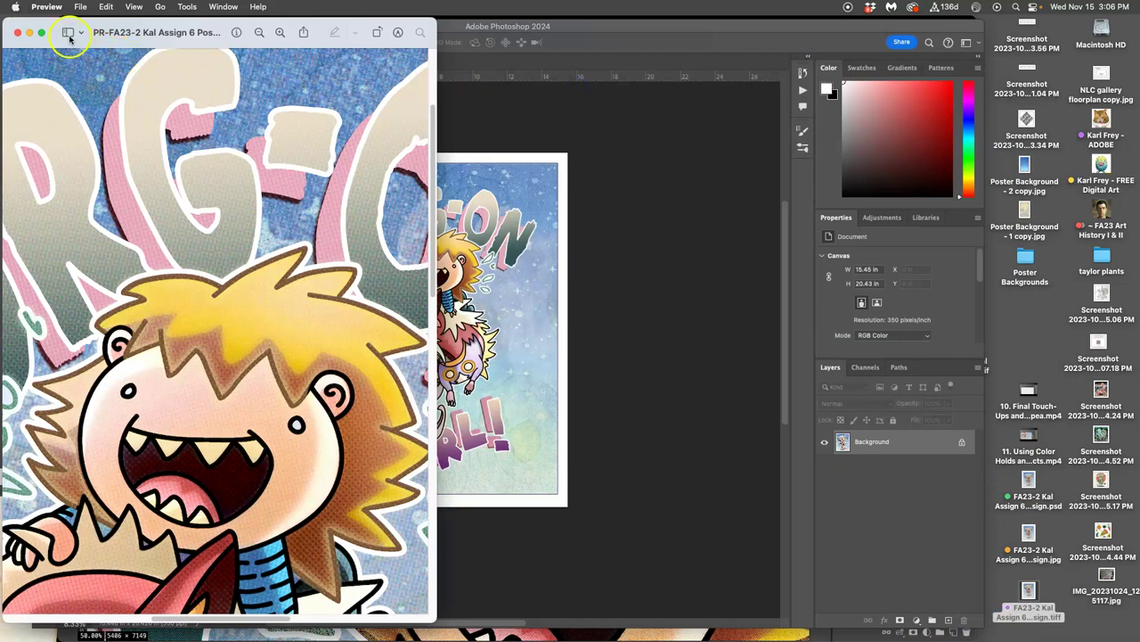
{"action": "left_click_drag", "start_coordinate": [70, 39], "coordinate": [200, 36]}
{"action": "left_click", "coordinate": [148, 34]}
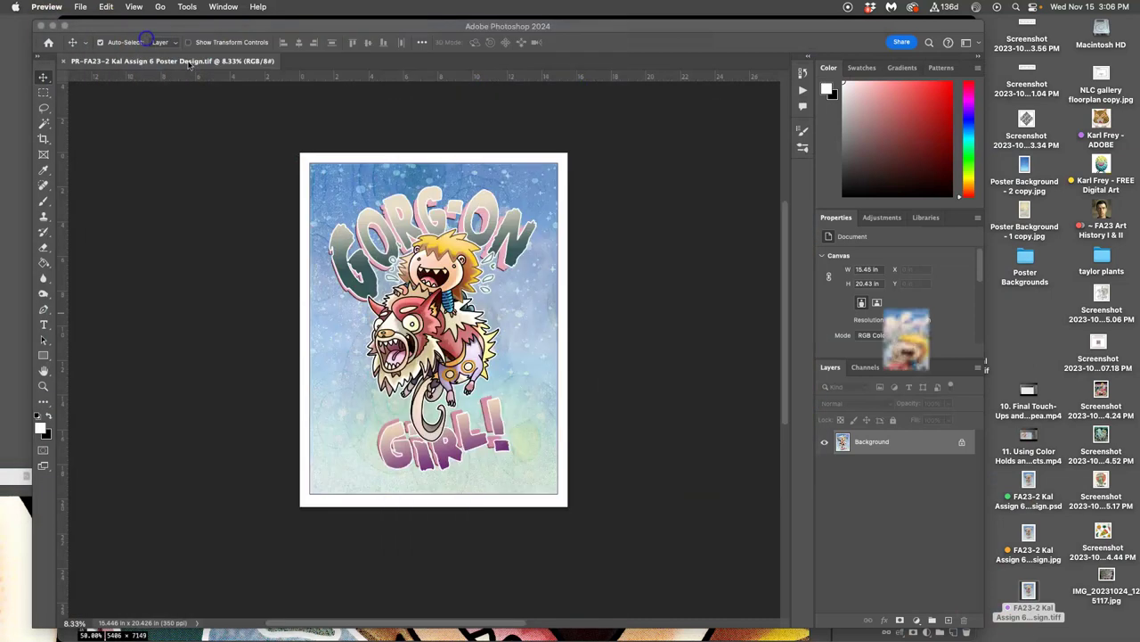
Move the new TIFF to an empty desktop spot, minimize Photoshop, and start a new Chrome tab
{"action": "left_click", "coordinate": [614, 330]}
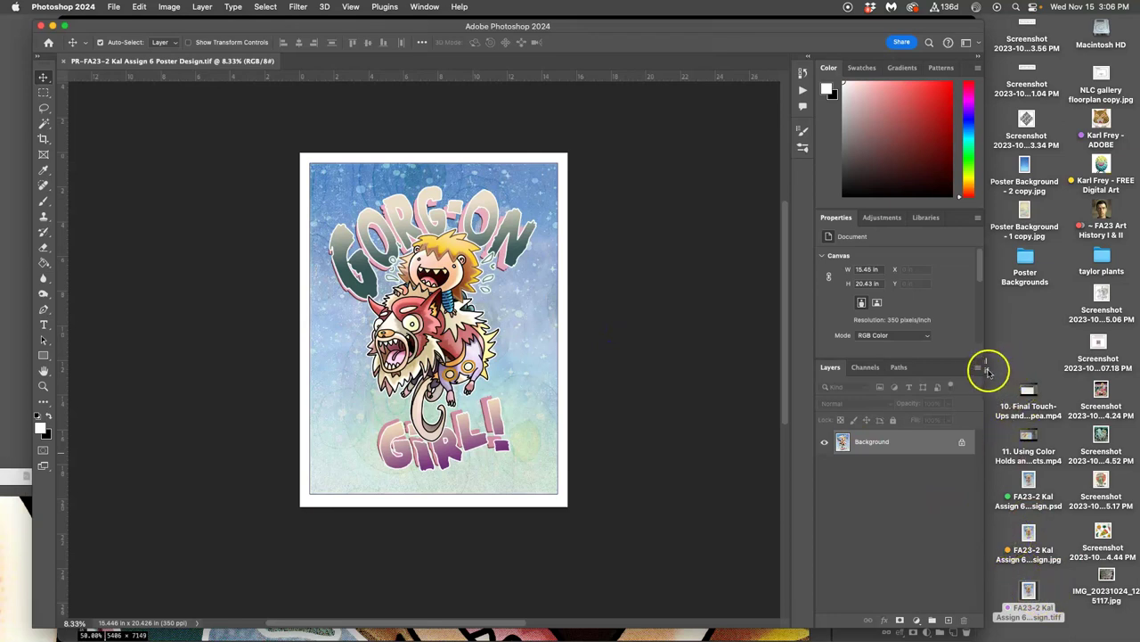
{"action": "left_click_drag", "start_coordinate": [988, 370], "coordinate": [1029, 370]}
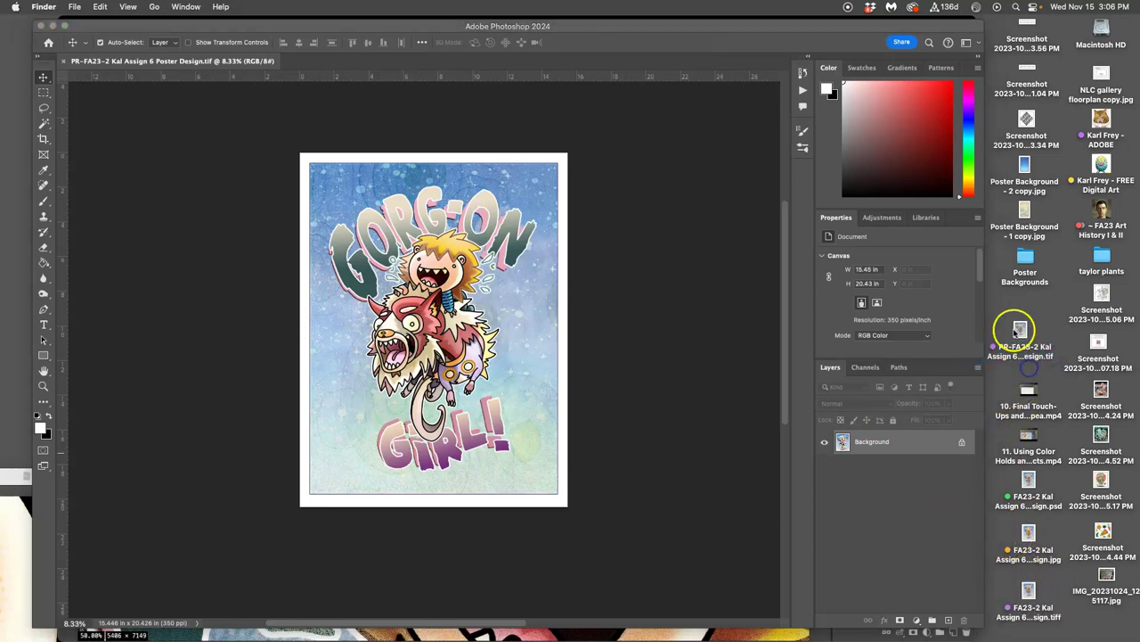
{"action": "left_click", "coordinate": [51, 24]}
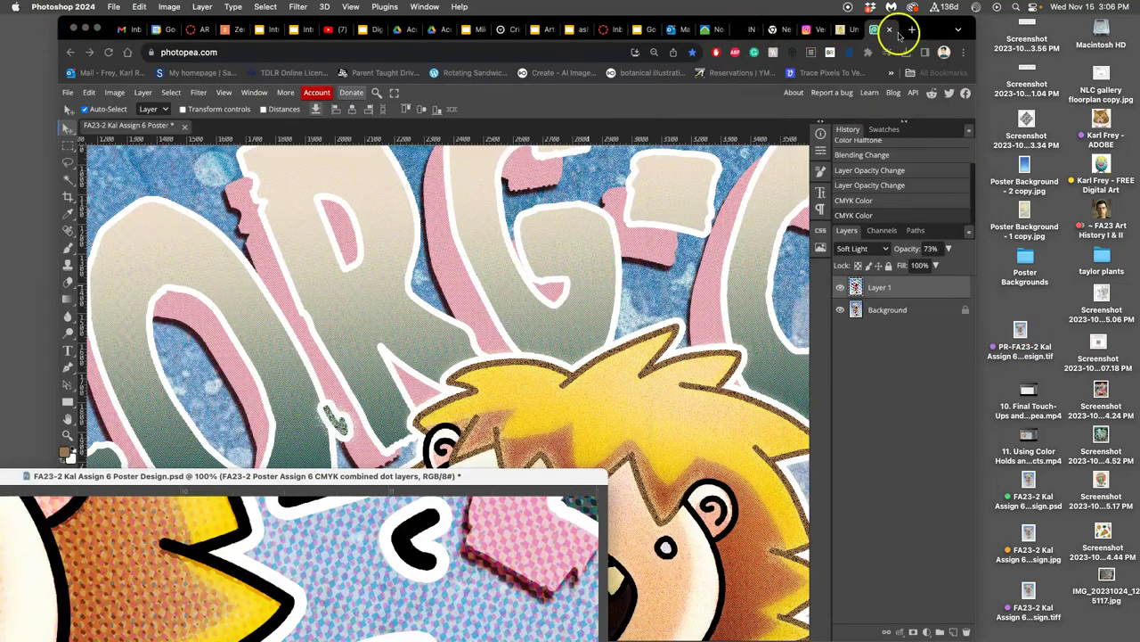
{"action": "left_click", "coordinate": [912, 29]}
Go to Dropbox and open the 1. Digital Art Class Files > 1. FLattened .Tiff Files to Print folder
{"action": "type", "text": "d"}
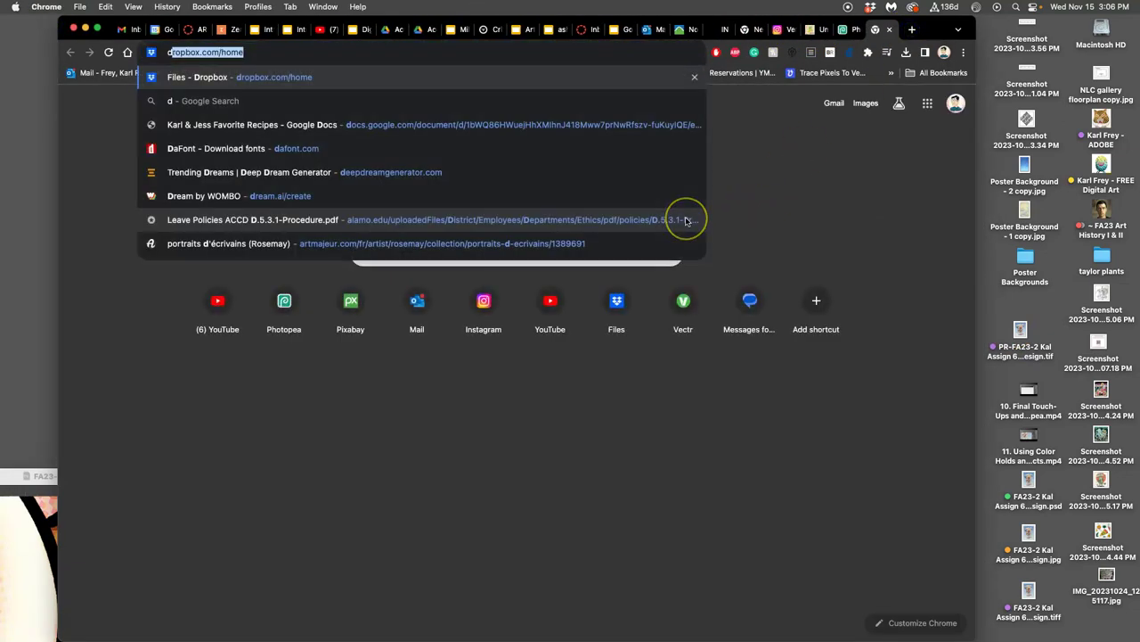
{"action": "type", "text": "ropbox.com/"}
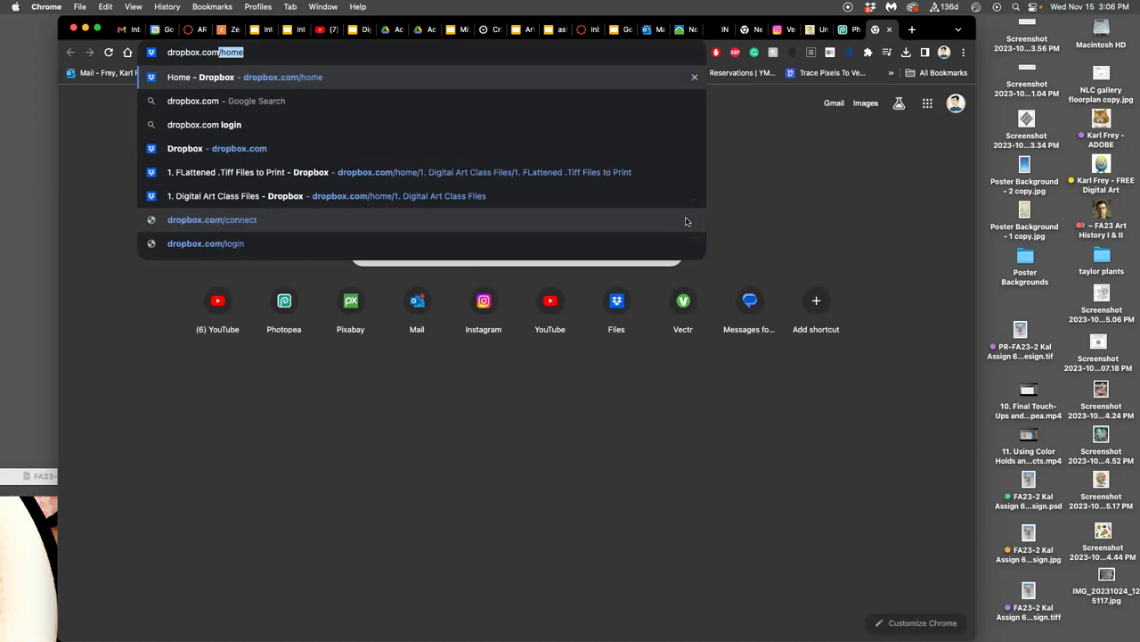
{"action": "key", "text": "Return"}
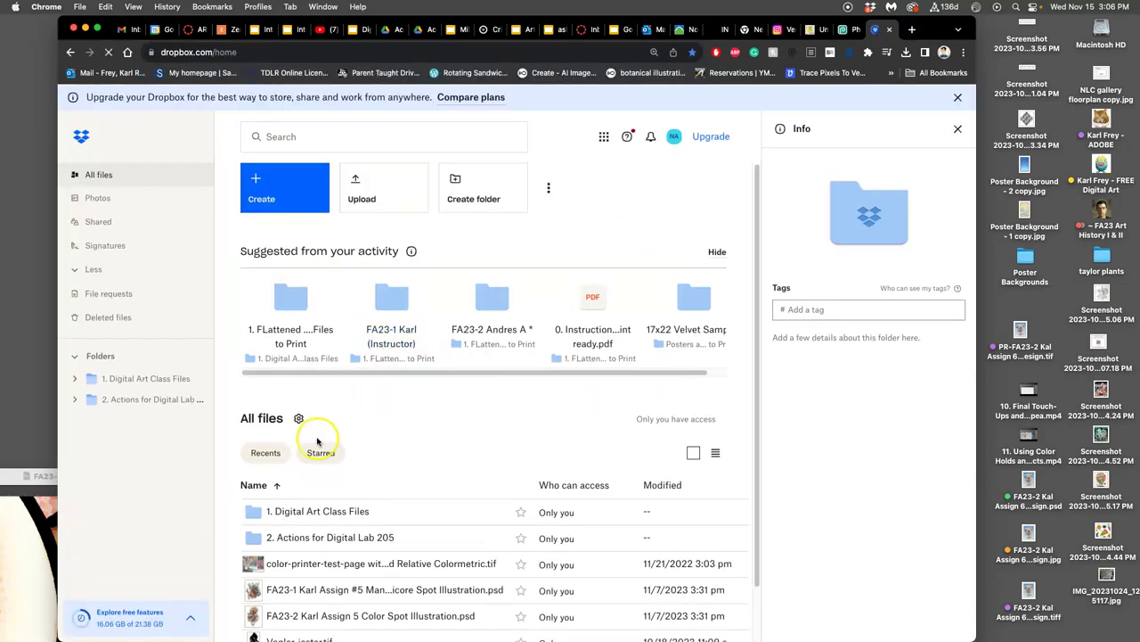
{"action": "left_click", "coordinate": [300, 511]}
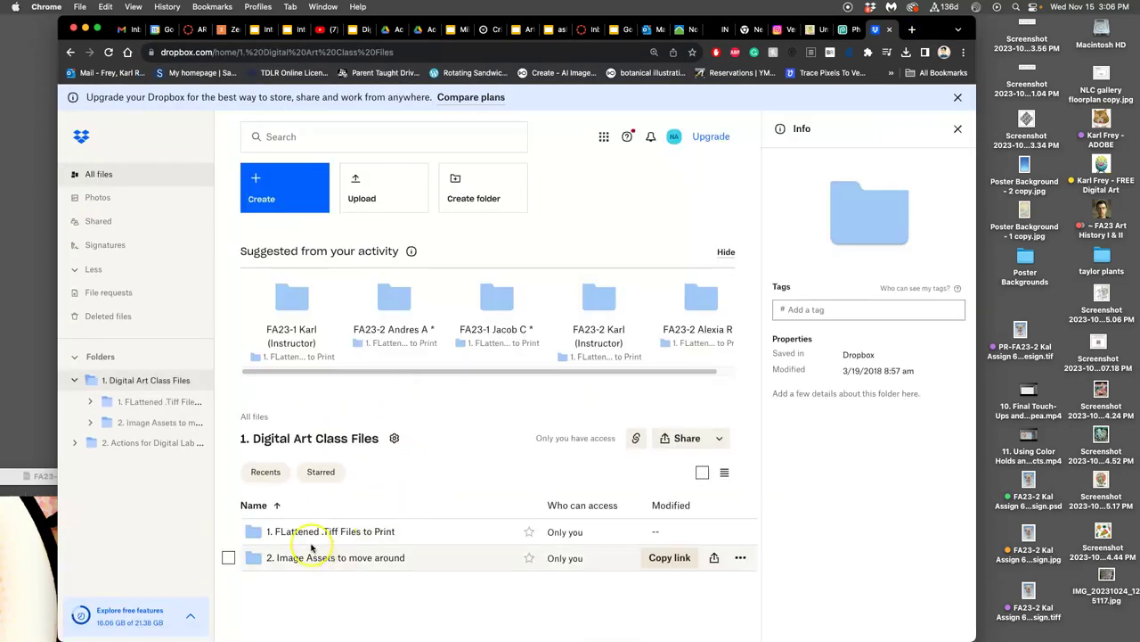
{"action": "left_click", "coordinate": [308, 532]}
{"action": "scroll", "coordinate": [481, 428], "scroll_direction": "down", "scroll_amount": 5}
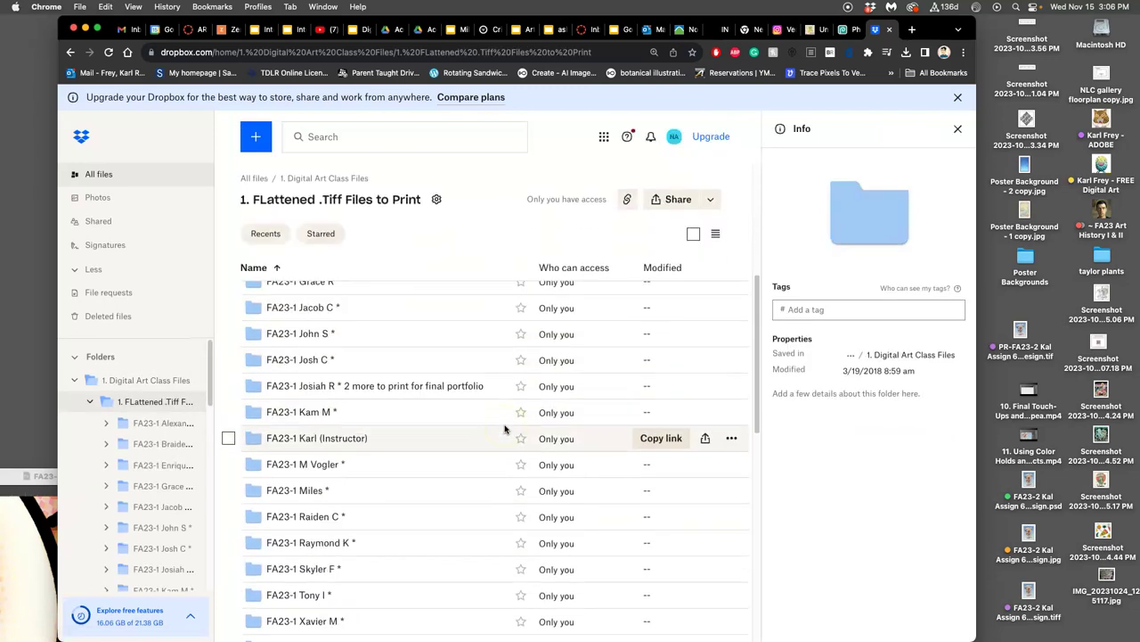
{"action": "scroll", "coordinate": [504, 429], "scroll_direction": "down", "scroll_amount": 1}
Upload PR-FA23-2 Kal Assign 6 Poster Design.tif (73.3 MB) into the instructor's FA23-2 folder
{"action": "left_click", "coordinate": [352, 410]}
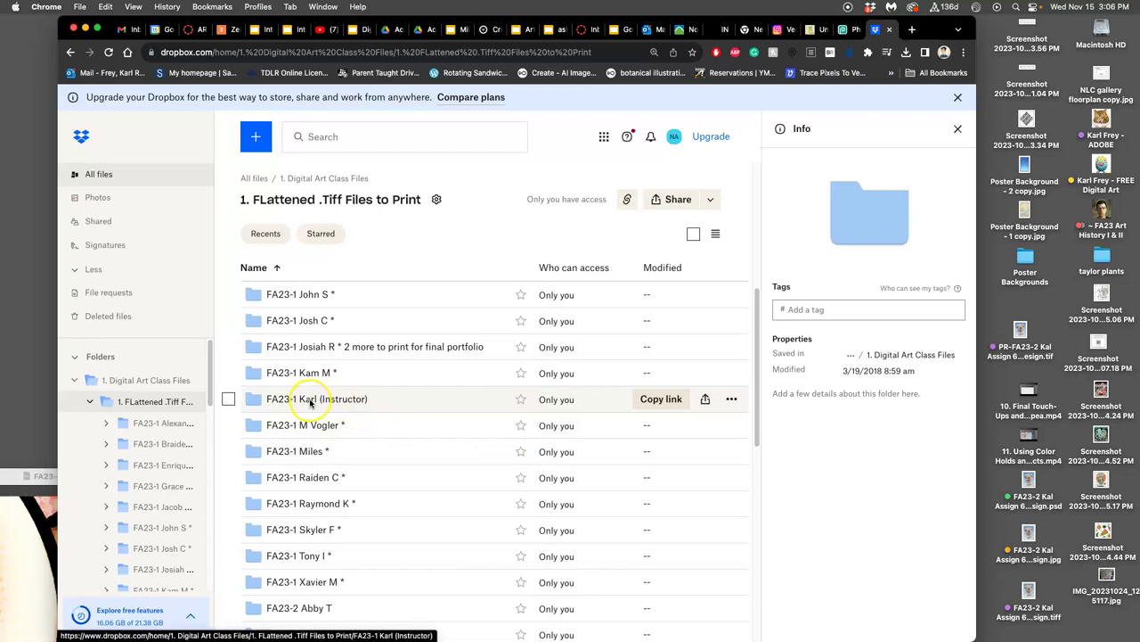
{"action": "scroll", "coordinate": [428, 461], "scroll_direction": "down", "scroll_amount": 6}
{"action": "scroll", "coordinate": [425, 461], "scroll_direction": "down", "scroll_amount": 1}
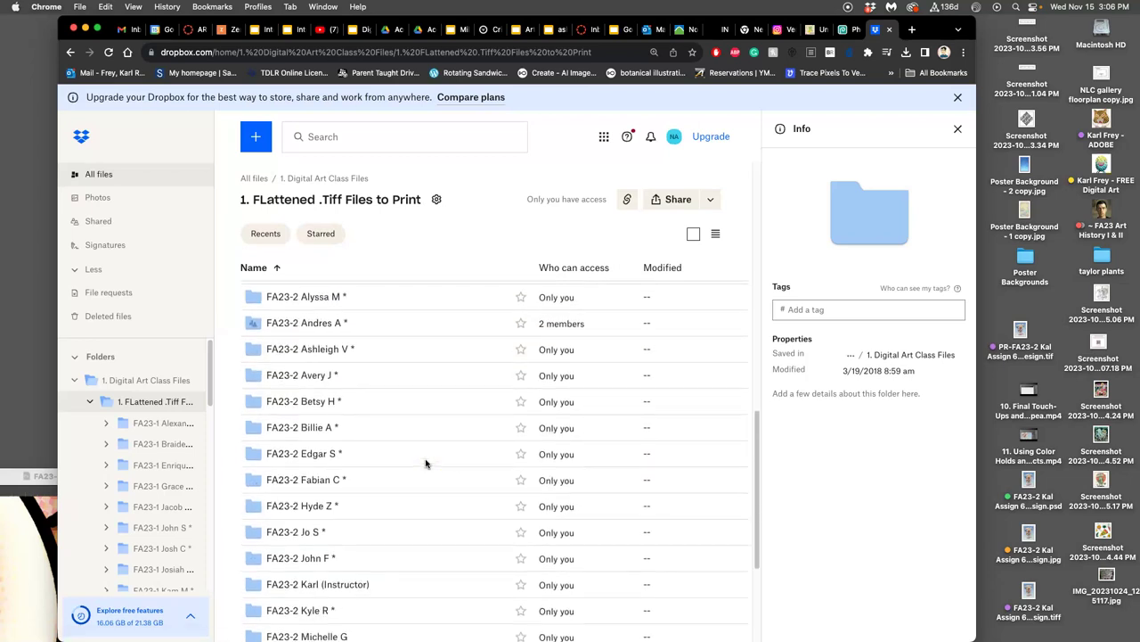
{"action": "left_click", "coordinate": [331, 583]}
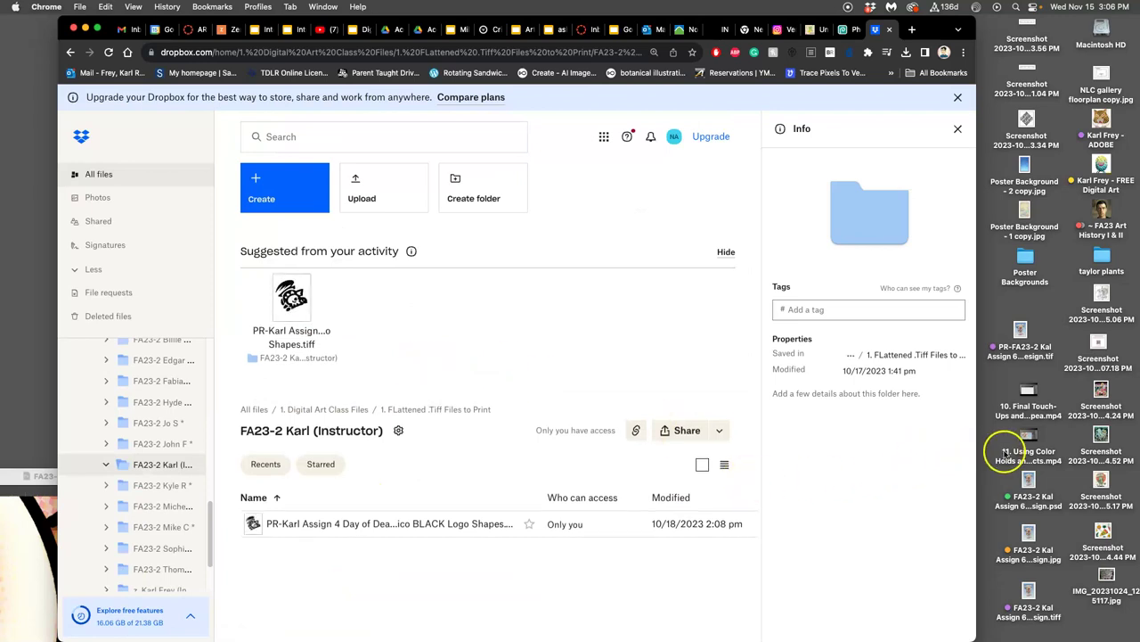
{"action": "left_click_drag", "start_coordinate": [1021, 332], "coordinate": [480, 344]}
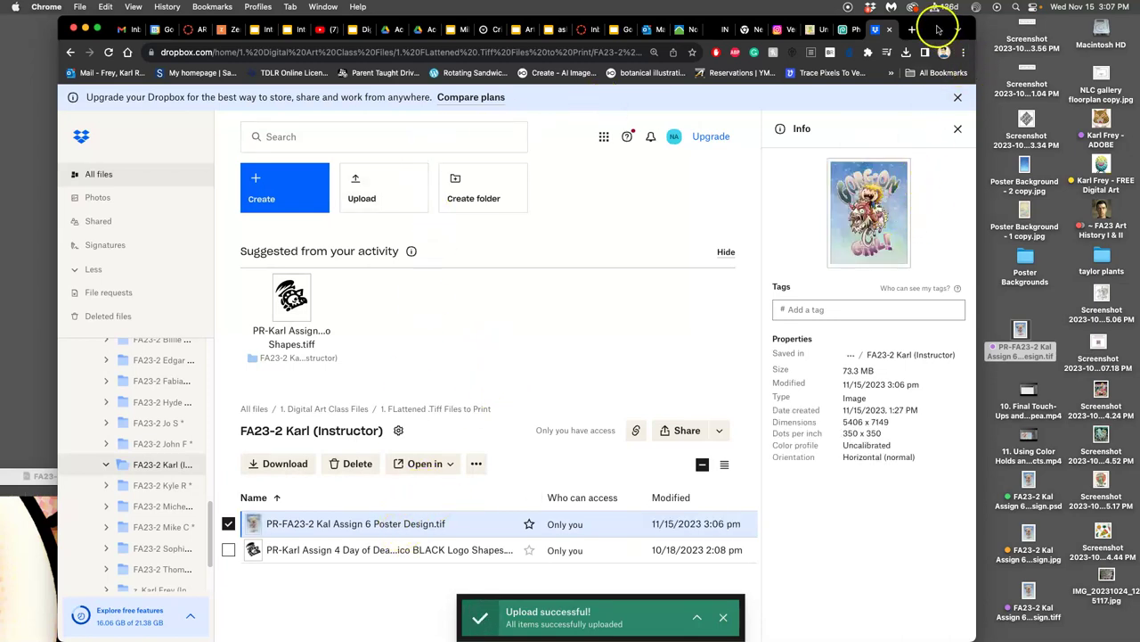
{"action": "left_click_drag", "start_coordinate": [948, 26], "coordinate": [933, 112]}
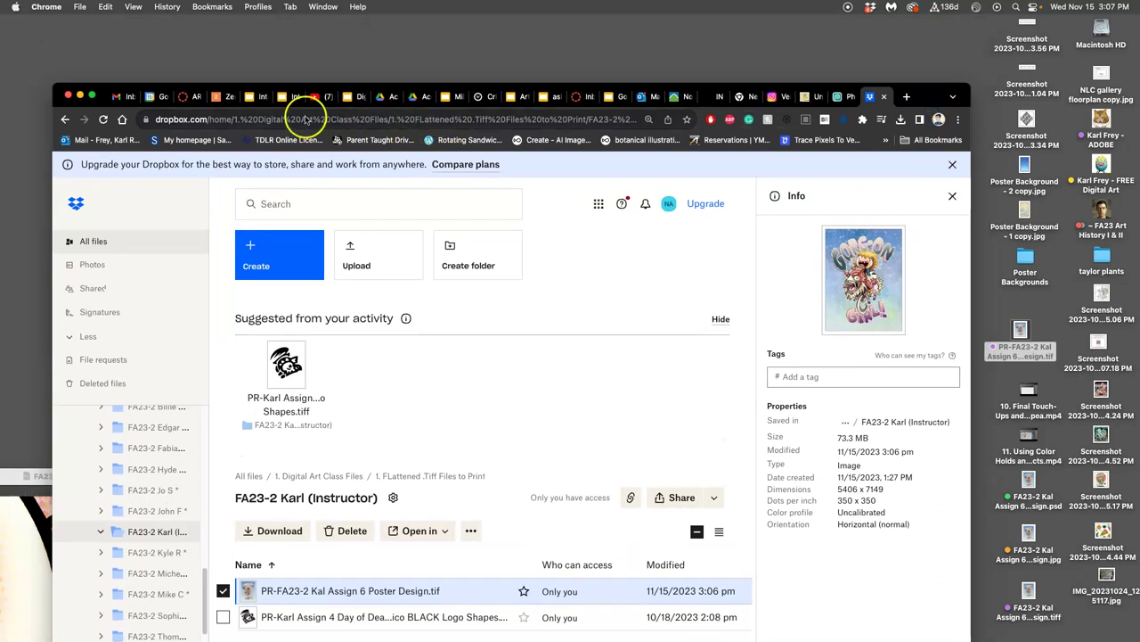
From the ARTS-2348-010 course's Assignment Sheets page, open the Assignment #6 POST HERE! discussion
{"action": "left_click", "coordinate": [185, 96]}
{"action": "scroll", "coordinate": [535, 383], "scroll_direction": "down", "scroll_amount": 5}
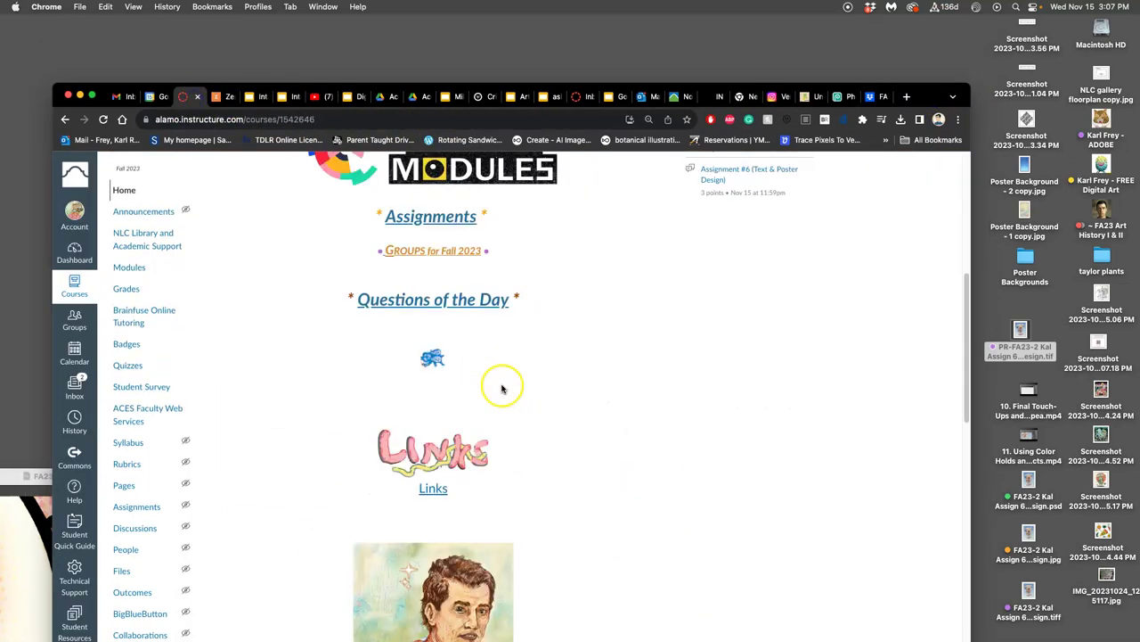
{"action": "left_click", "coordinate": [438, 223]}
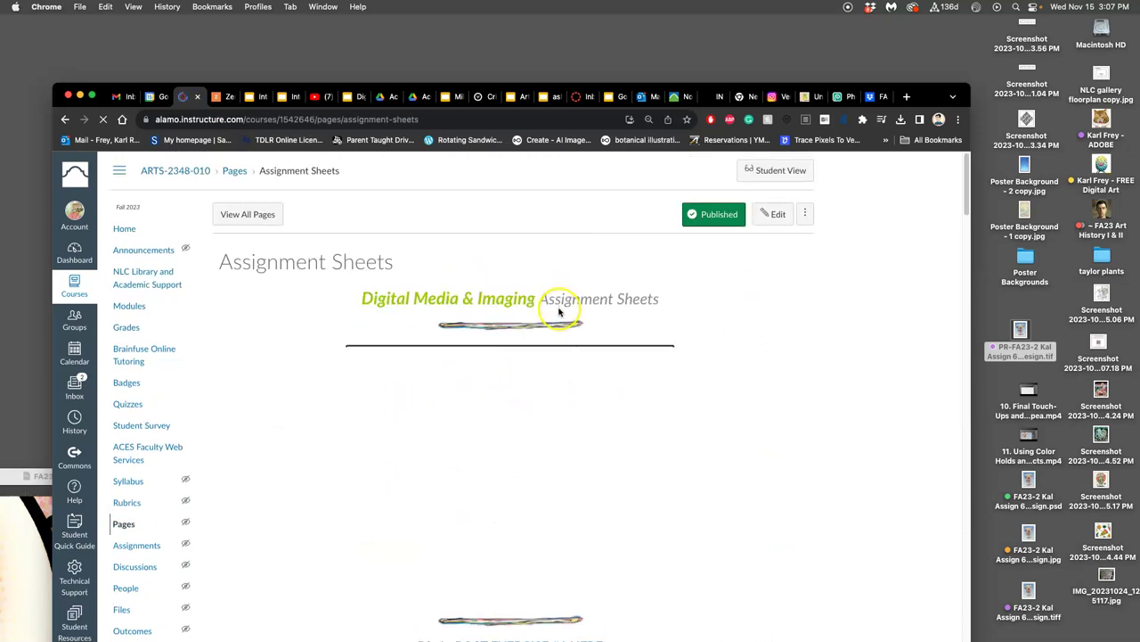
{"action": "scroll", "coordinate": [546, 437], "scroll_direction": "down", "scroll_amount": 8}
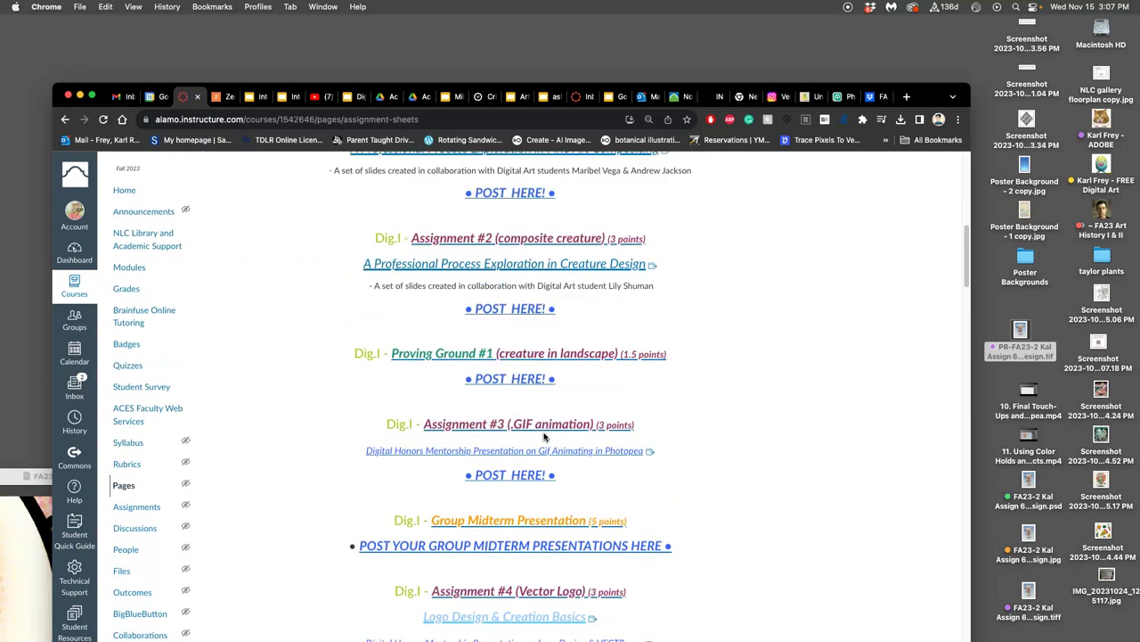
{"action": "scroll", "coordinate": [545, 436], "scroll_direction": "down", "scroll_amount": 7}
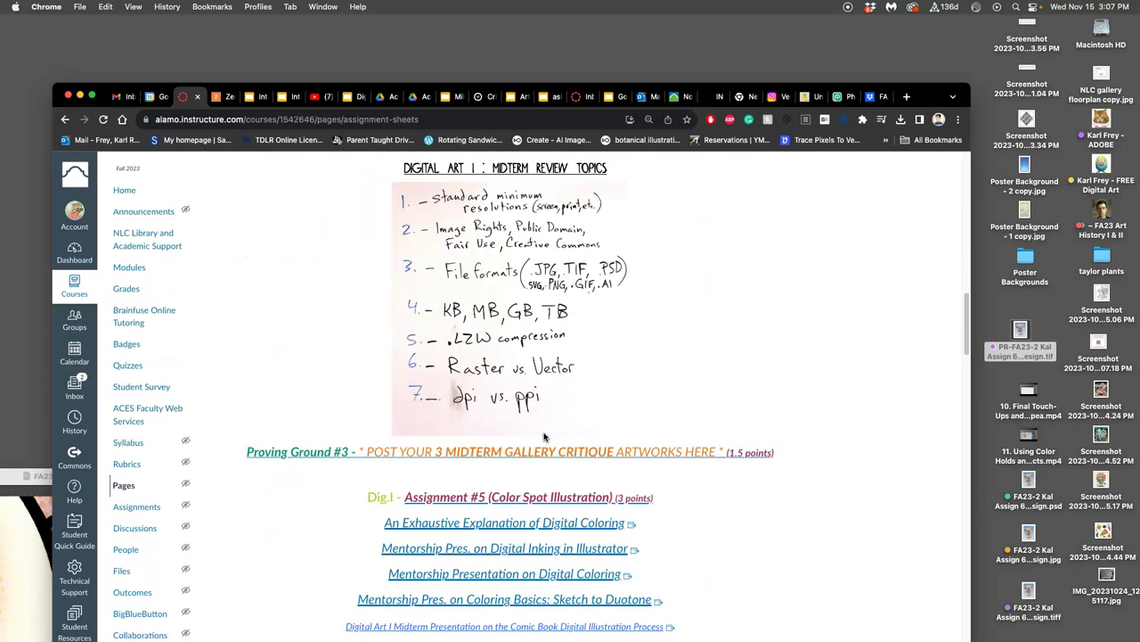
{"action": "scroll", "coordinate": [545, 437], "scroll_direction": "down", "scroll_amount": 4}
{"action": "left_click", "coordinate": [520, 535]}
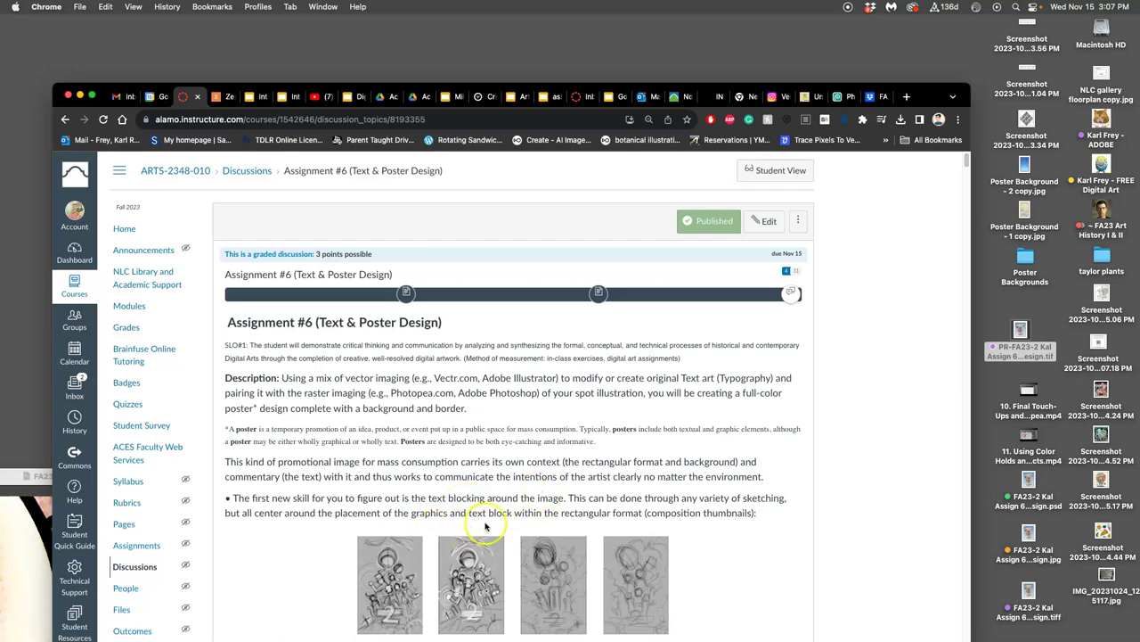
{"action": "scroll", "coordinate": [485, 521], "scroll_direction": "down", "scroll_amount": 10}
{"action": "scroll", "coordinate": [486, 525], "scroll_direction": "down", "scroll_amount": 15}
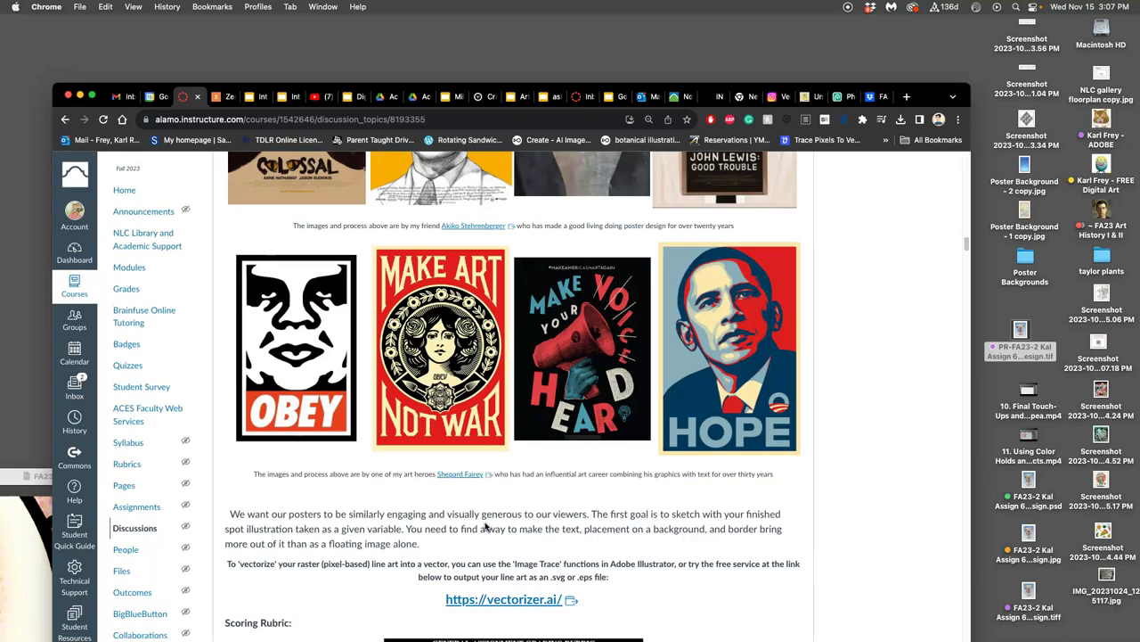
{"action": "scroll", "coordinate": [486, 525], "scroll_direction": "down", "scroll_amount": 1}
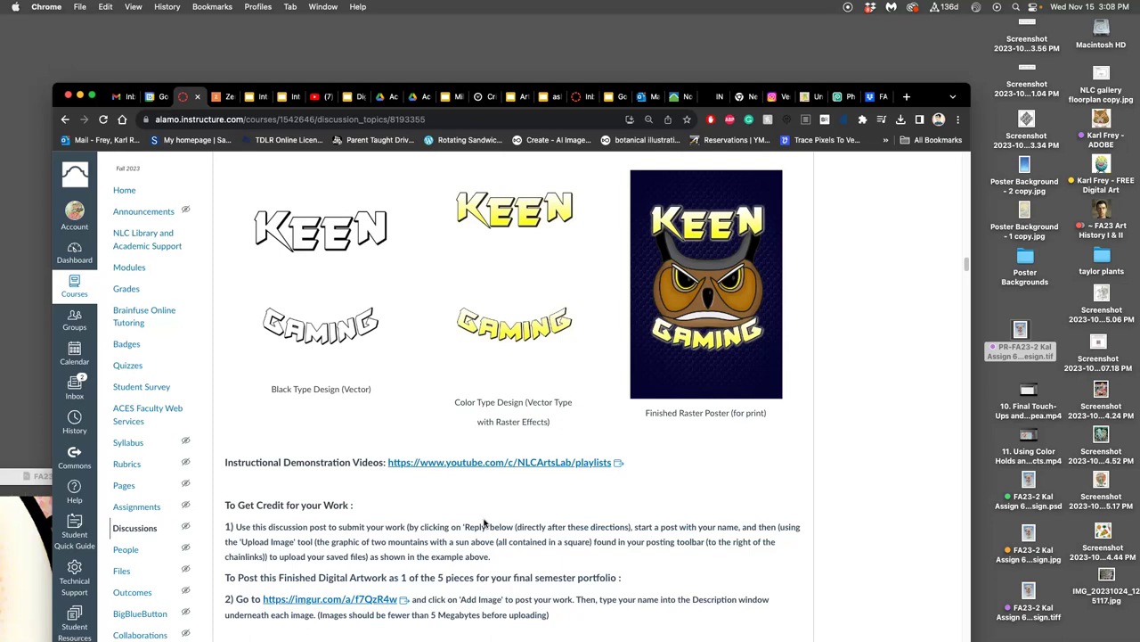
{"action": "scroll", "coordinate": [488, 522], "scroll_direction": "down", "scroll_amount": 10}
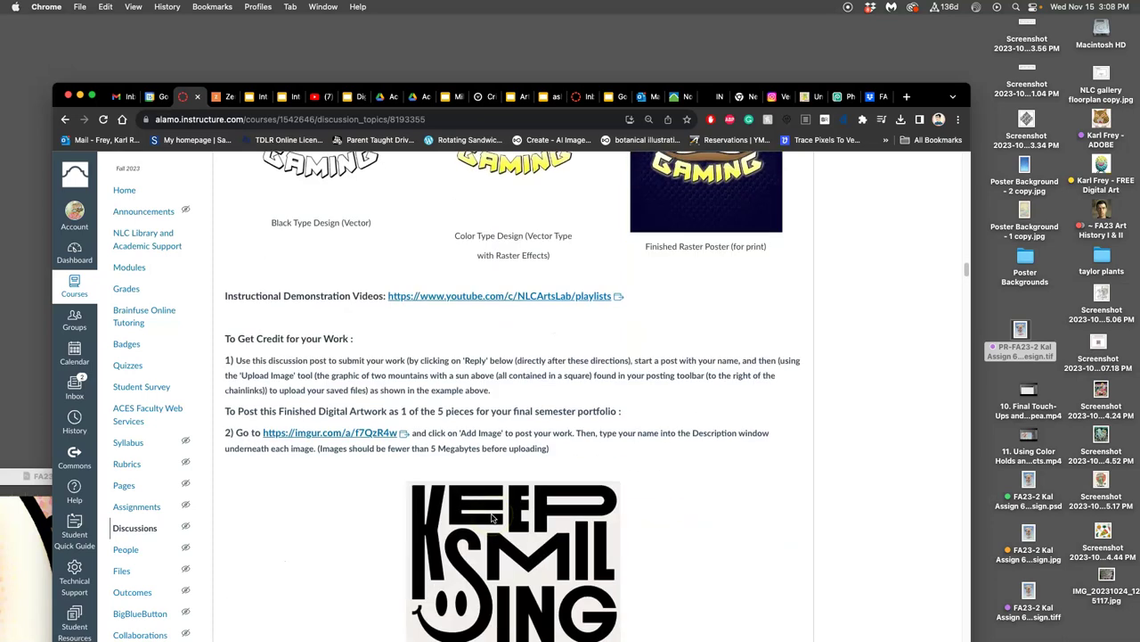
{"action": "scroll", "coordinate": [487, 515], "scroll_direction": "up", "scroll_amount": 1}
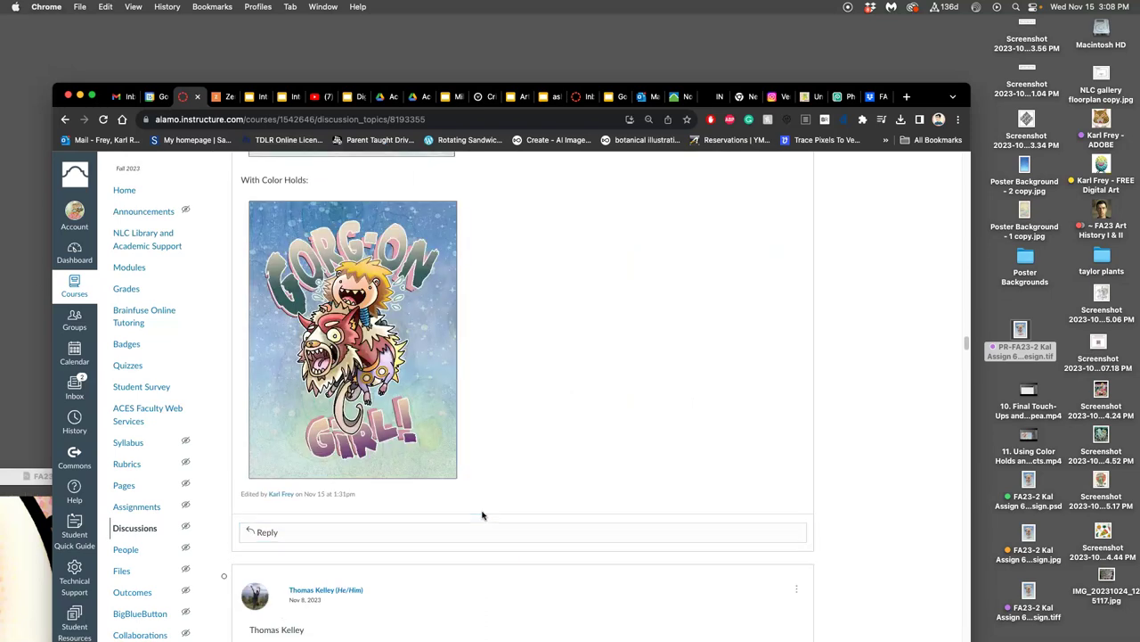
{"action": "left_click", "coordinate": [445, 484]}
{"action": "scroll", "coordinate": [445, 484], "scroll_direction": "up", "scroll_amount": 1}
{"action": "scroll", "coordinate": [415, 311], "scroll_direction": "down", "scroll_amount": 4}
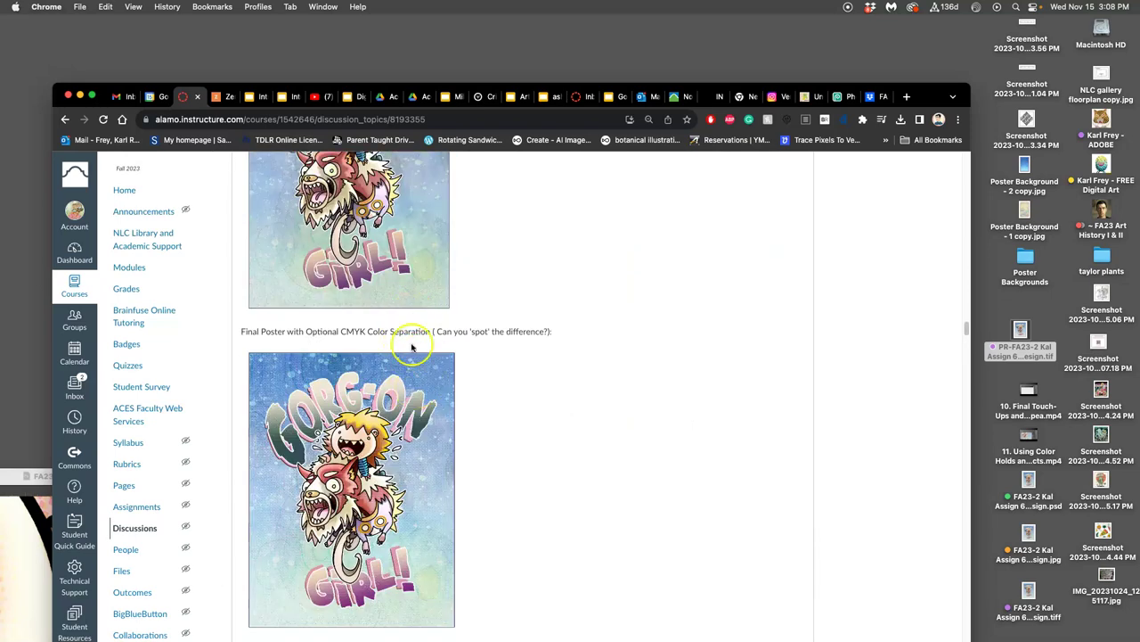
{"action": "scroll", "coordinate": [385, 411], "scroll_direction": "up", "scroll_amount": 4}
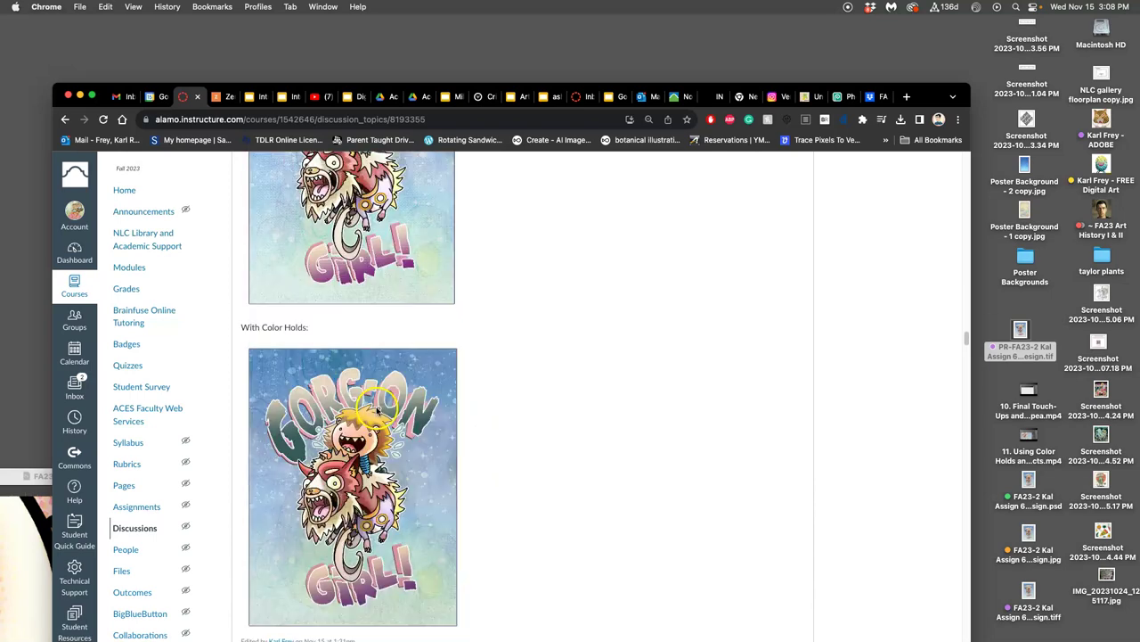
{"action": "scroll", "coordinate": [645, 324], "scroll_direction": "up", "scroll_amount": 6}
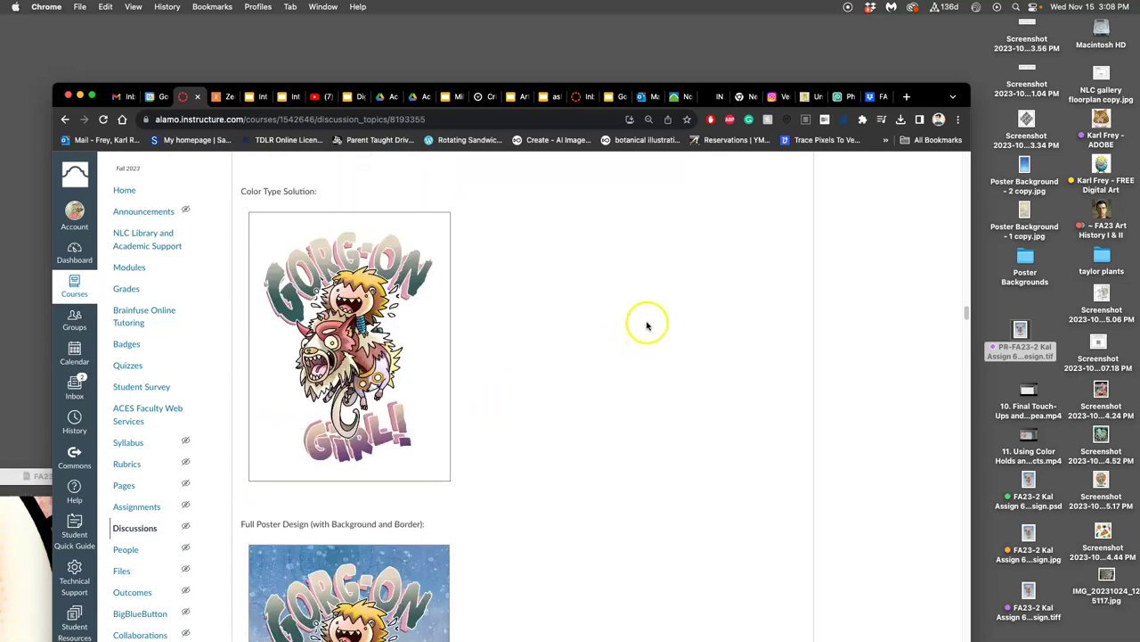
{"action": "scroll", "coordinate": [647, 324], "scroll_direction": "up", "scroll_amount": 10}
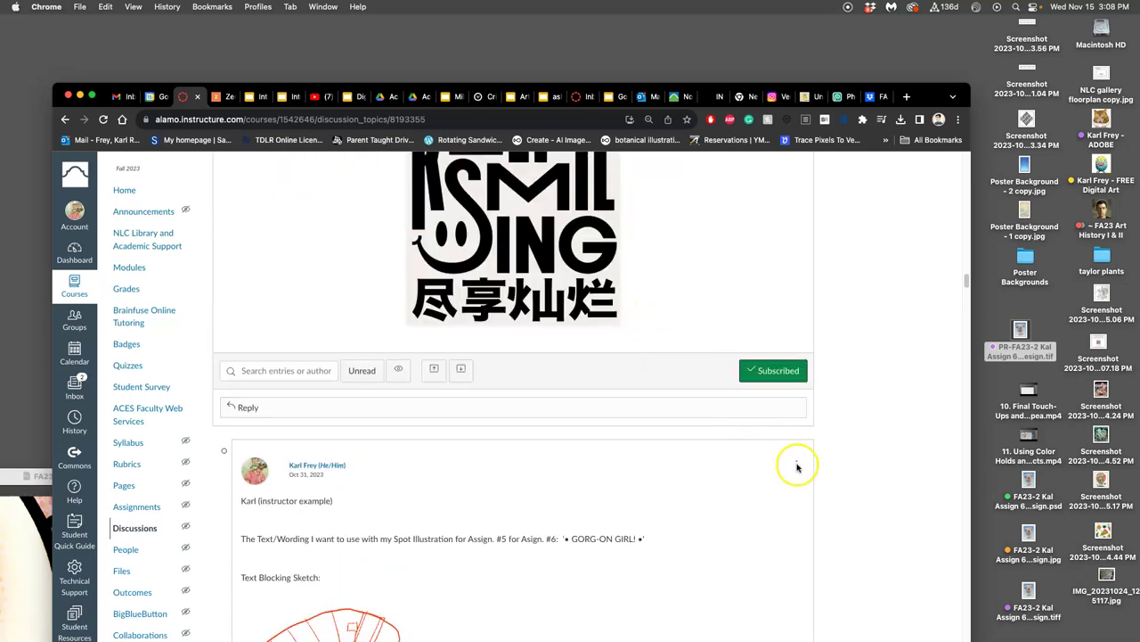
Edit the example reply and add the 'Soft Light' blending-mode caption line below the poster image
{"action": "left_click", "coordinate": [796, 464]}
{"action": "left_click", "coordinate": [755, 513]}
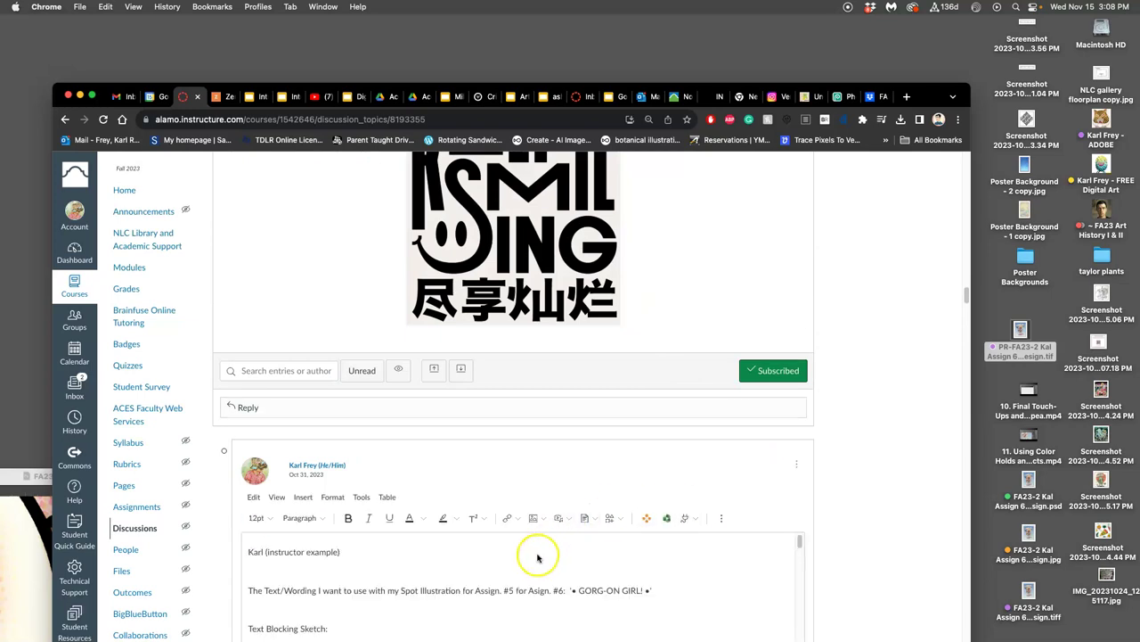
{"action": "scroll", "coordinate": [536, 556], "scroll_direction": "down", "scroll_amount": 3}
{"action": "scroll", "coordinate": [536, 556], "scroll_direction": "down", "scroll_amount": 8}
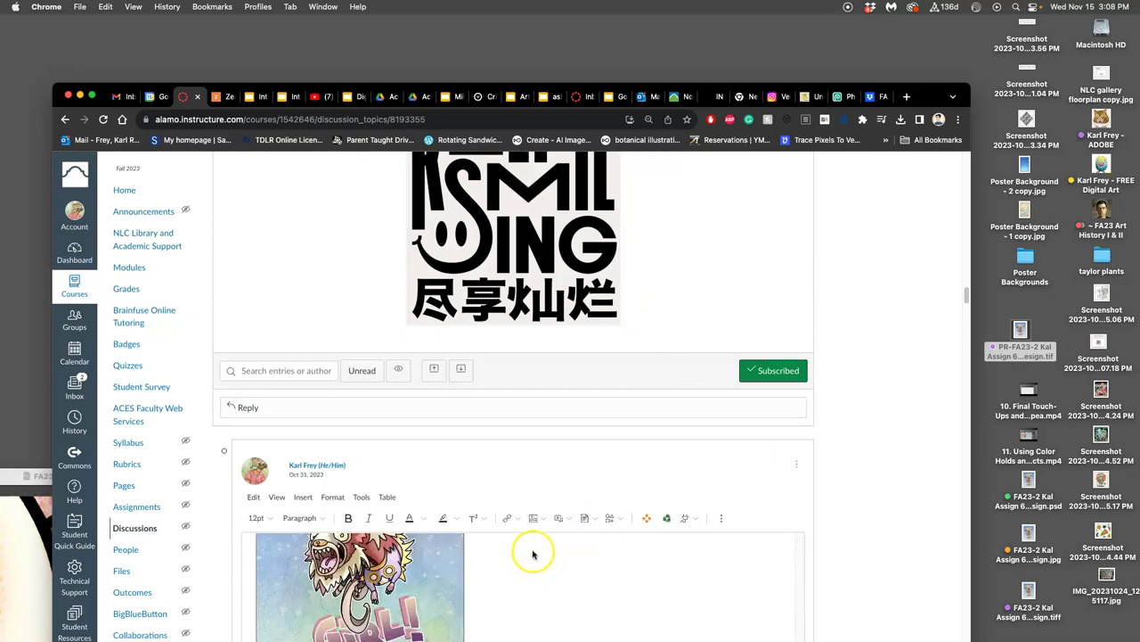
{"action": "left_click", "coordinate": [490, 225]}
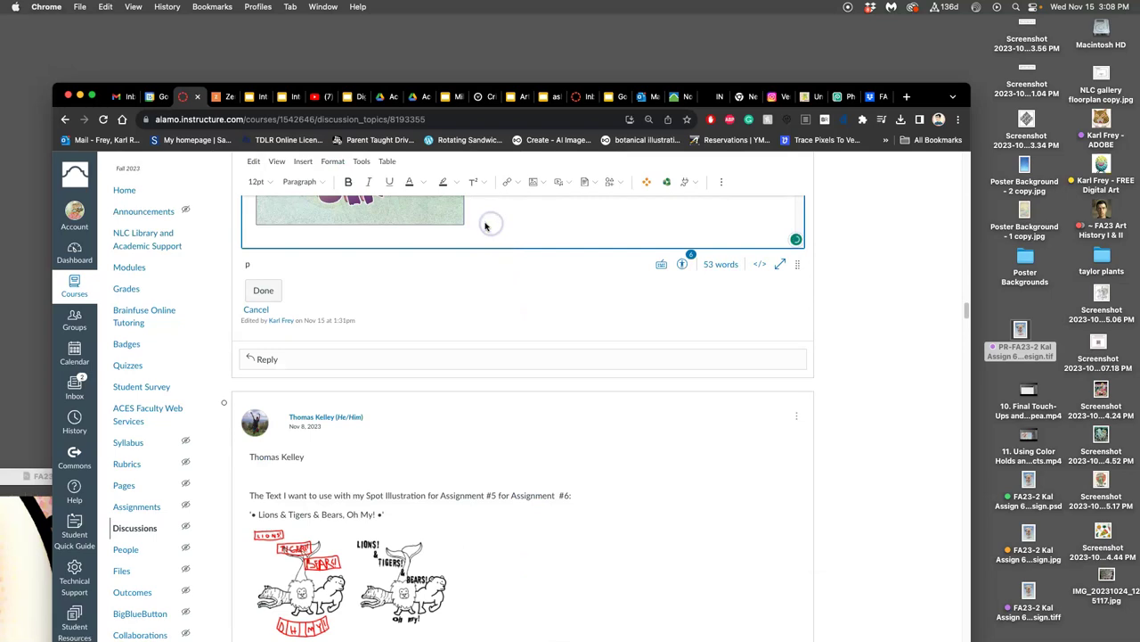
{"action": "key", "text": "Return"}
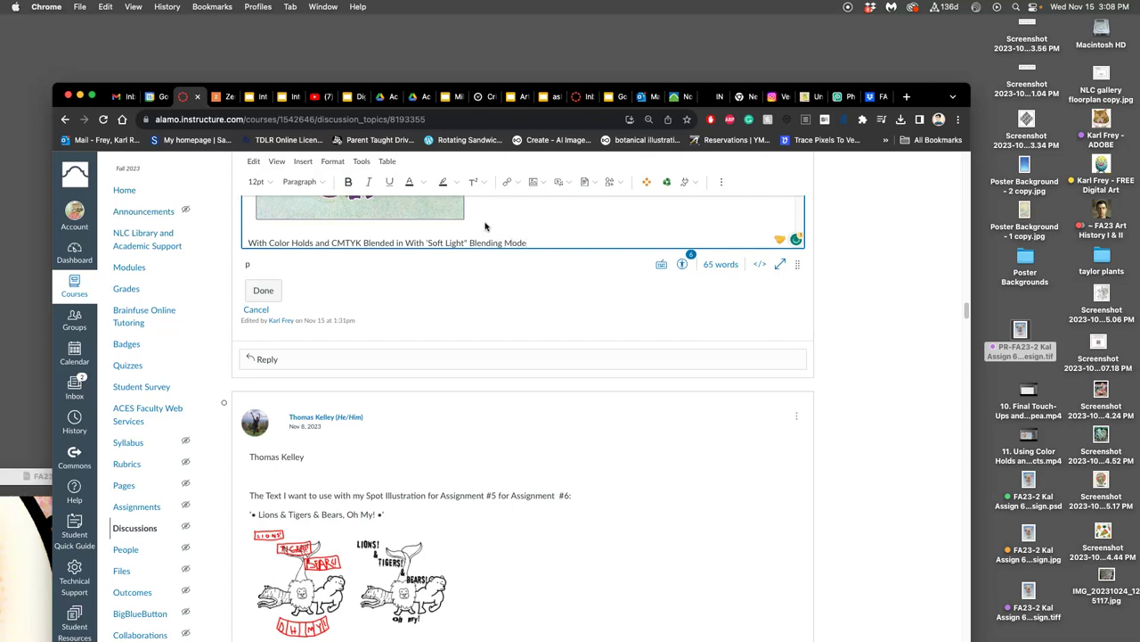
{"action": "scroll", "coordinate": [524, 234], "scroll_direction": "down", "scroll_amount": 1}
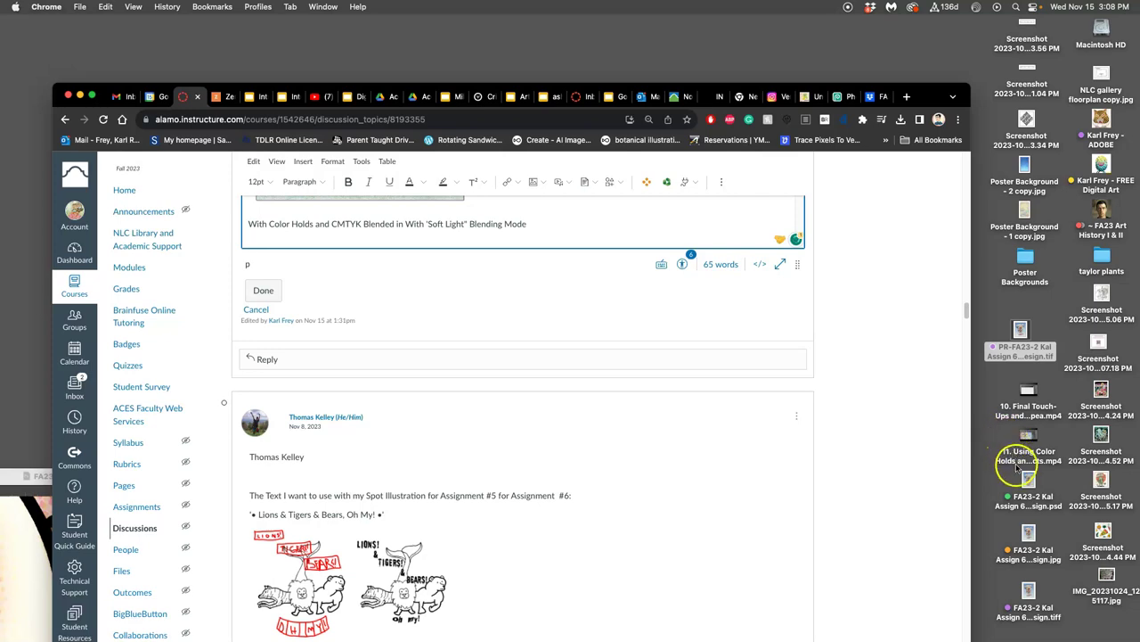
Close the Photopea poster tab without saving, then bring Photoshop with the poster TIFF forward
{"action": "left_click", "coordinate": [847, 97]}
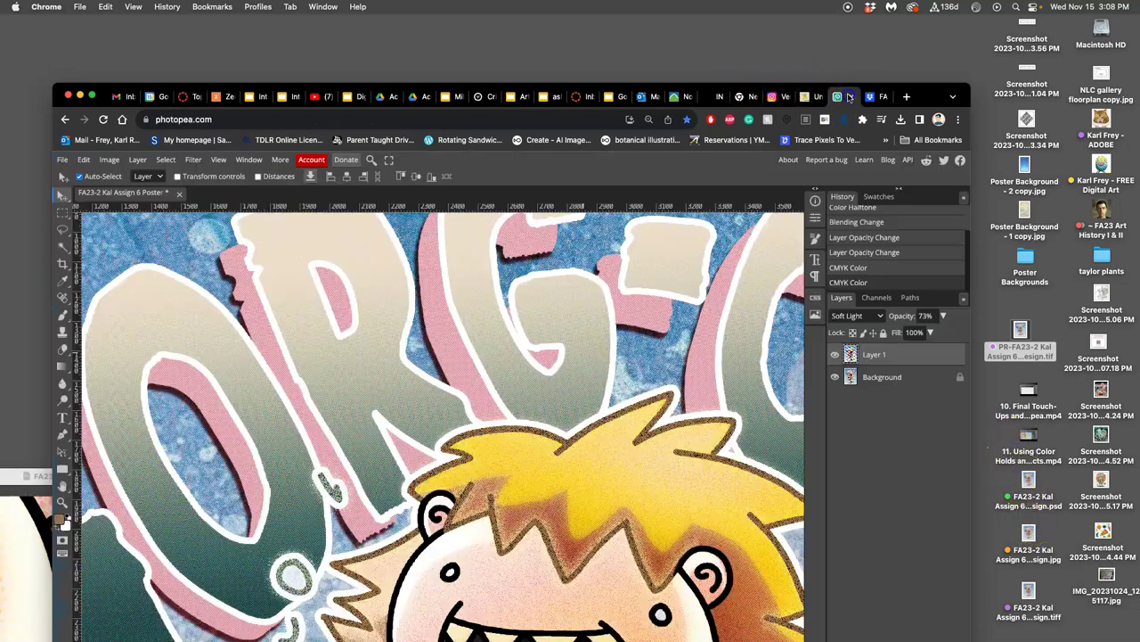
{"action": "scroll", "coordinate": [439, 358], "scroll_direction": "down", "scroll_amount": 1}
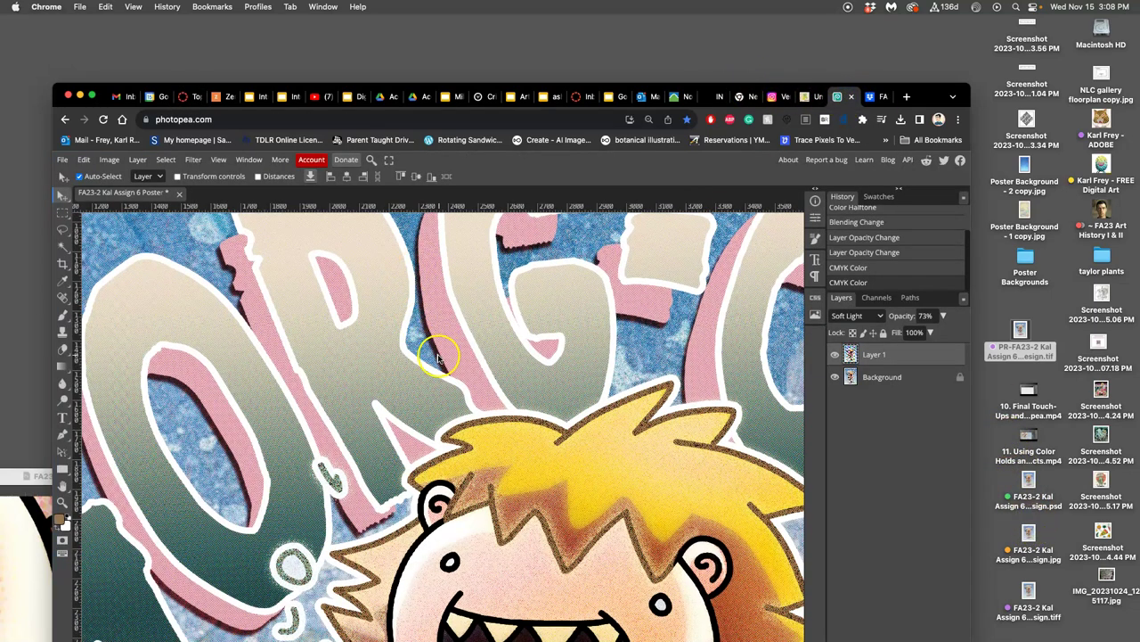
{"action": "left_click", "coordinate": [852, 96]}
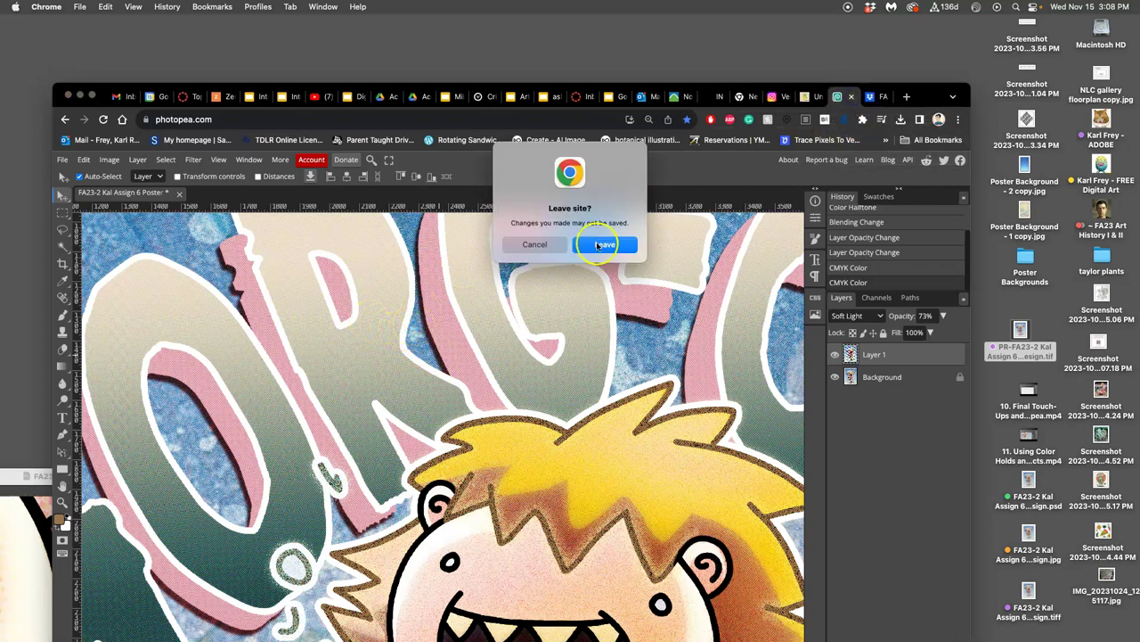
{"action": "left_click", "coordinate": [600, 245]}
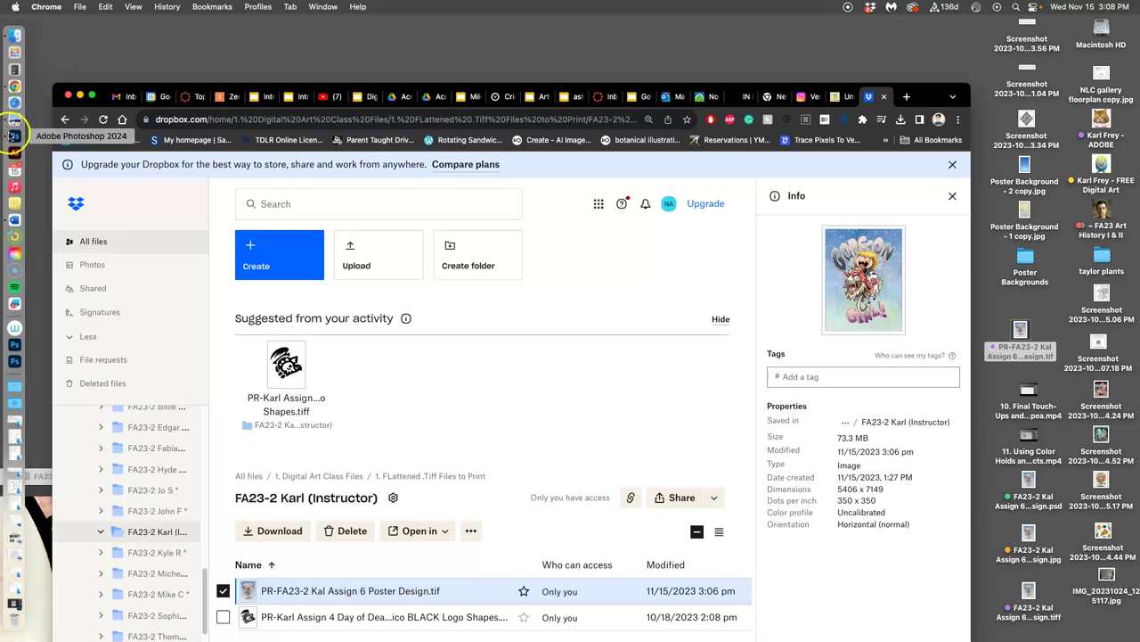
{"action": "left_click", "coordinate": [14, 135]}
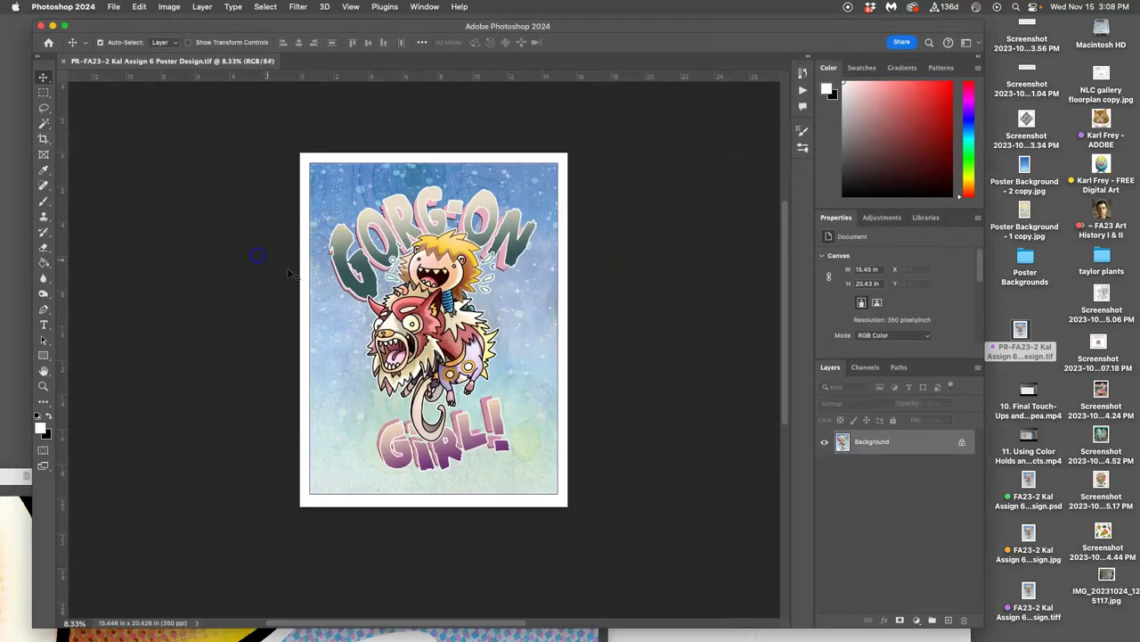
Save a quality-7 JPEG copy of the poster, then close the TIFF and the layered PSD
{"action": "left_click", "coordinate": [115, 8]}
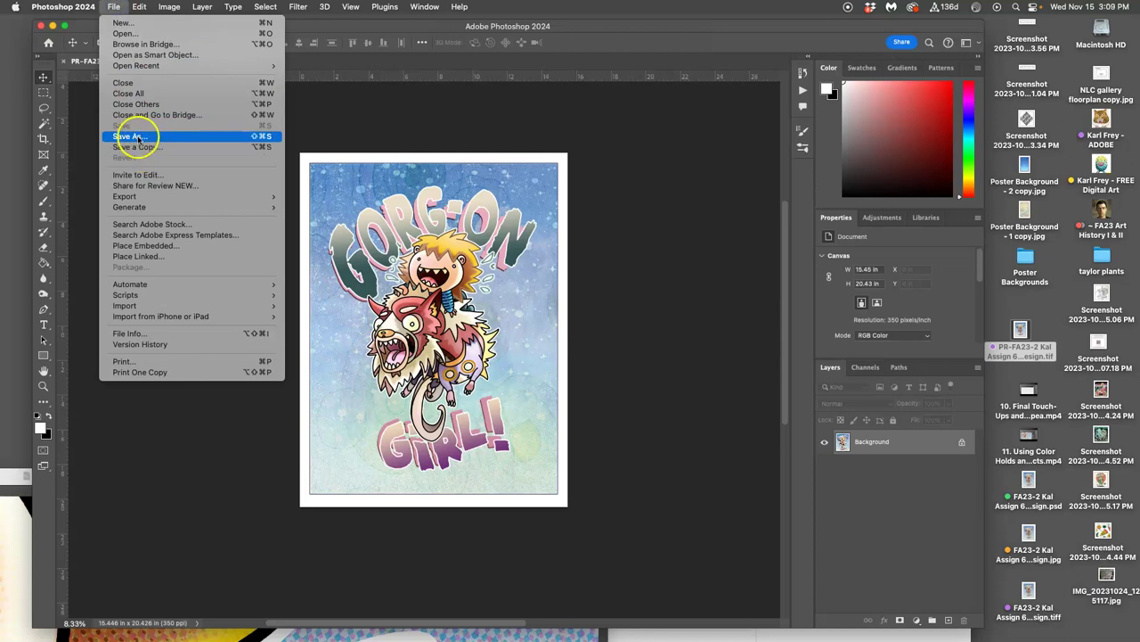
{"action": "left_click", "coordinate": [133, 146]}
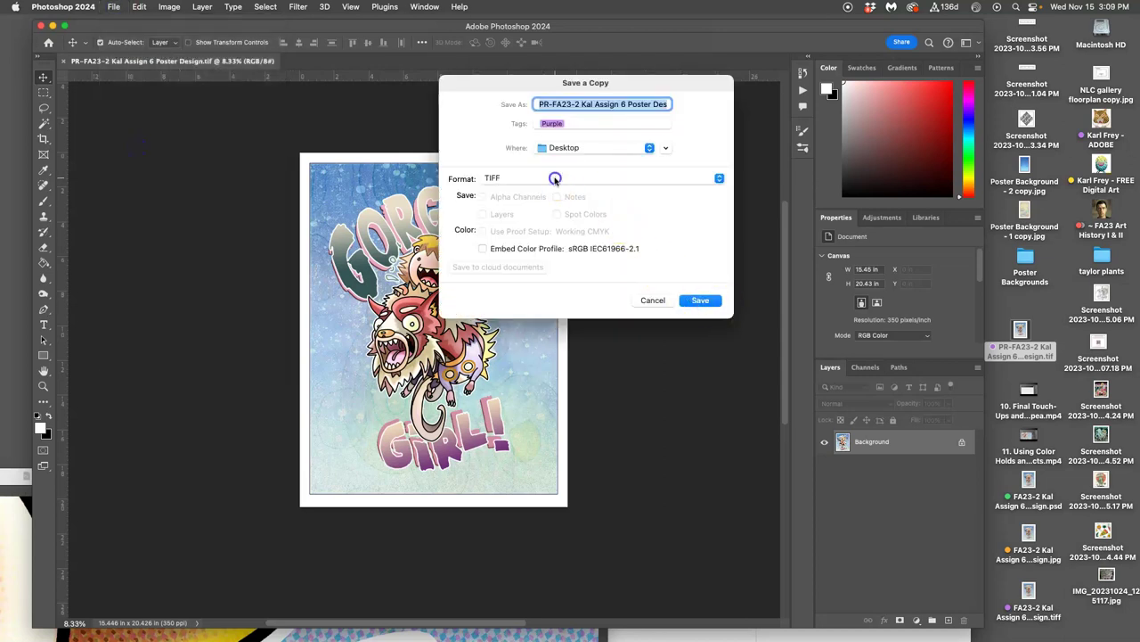
{"action": "left_click", "coordinate": [554, 178]}
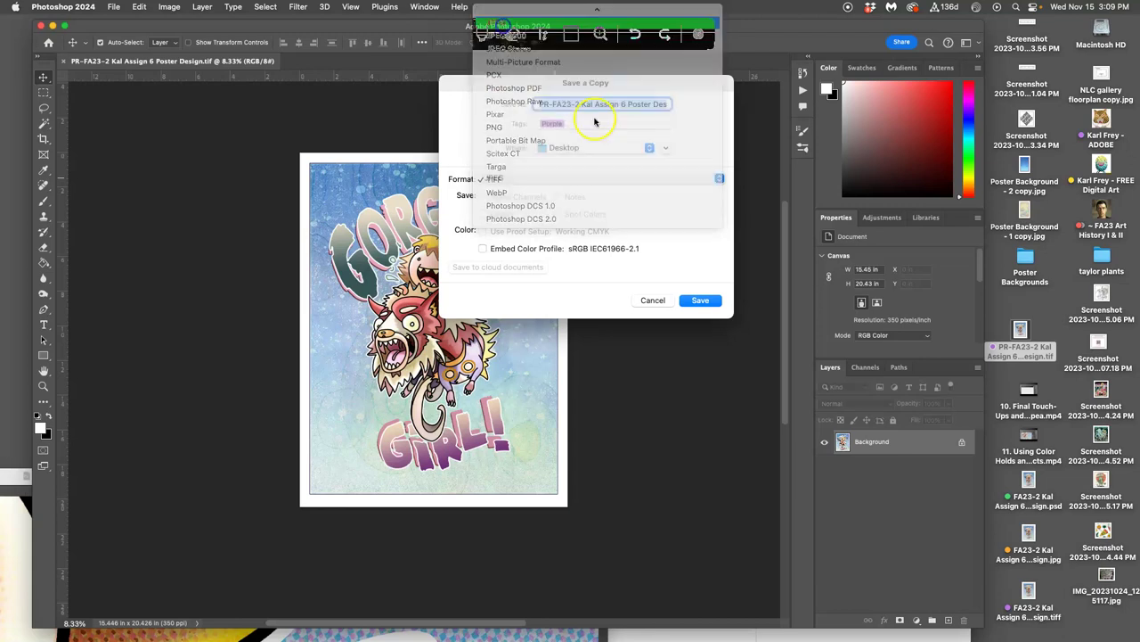
{"action": "left_click", "coordinate": [701, 301]}
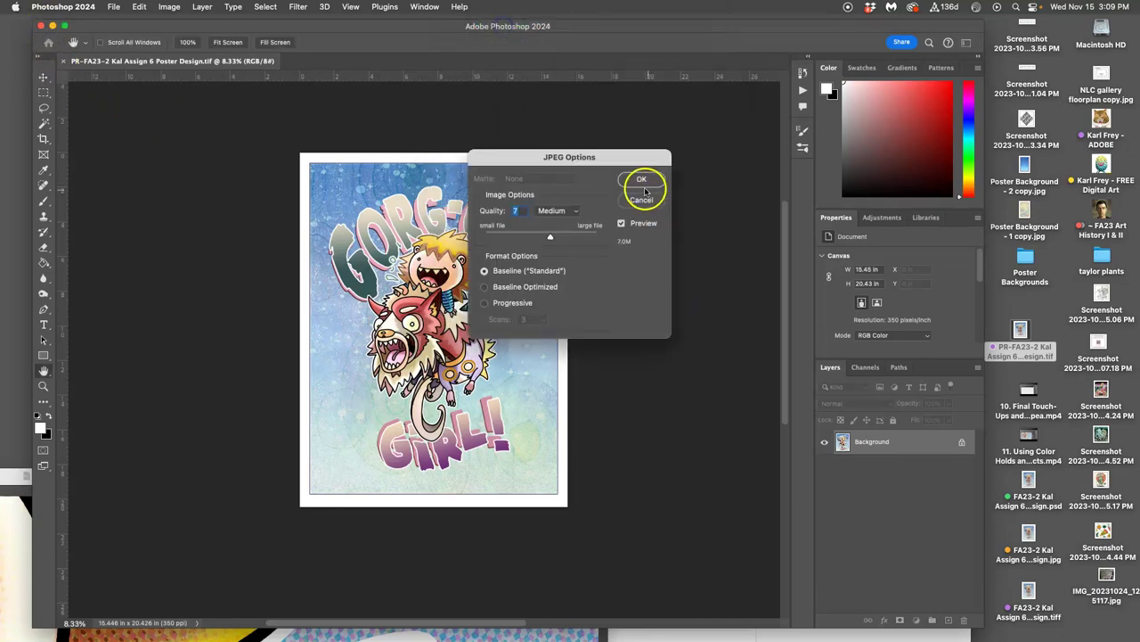
{"action": "left_click", "coordinate": [642, 180]}
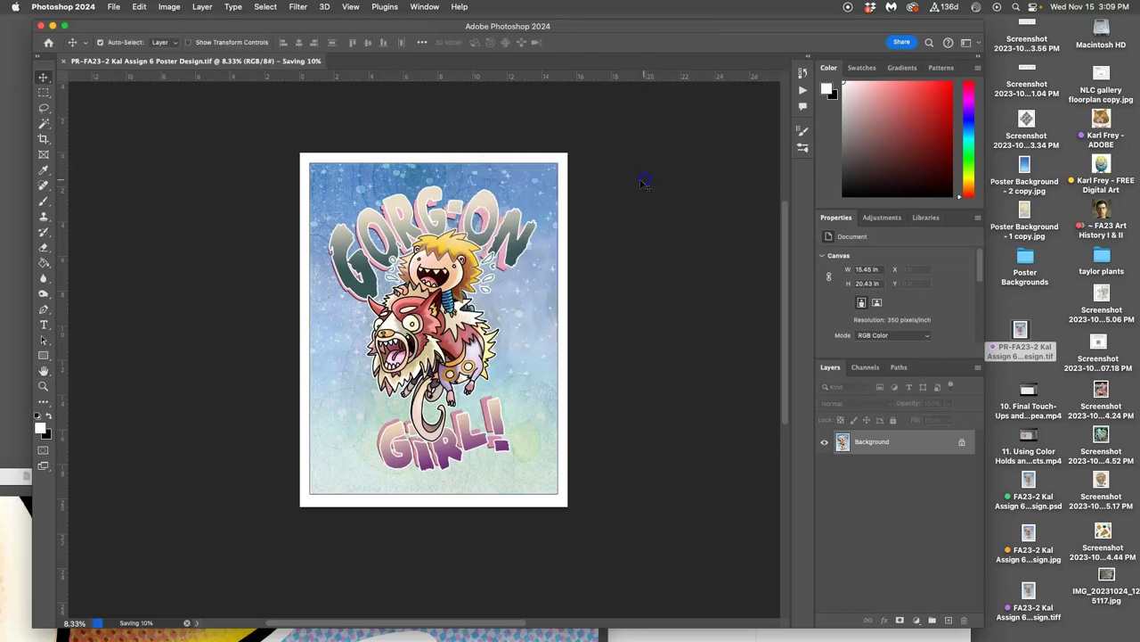
{"action": "left_click", "coordinate": [41, 27]}
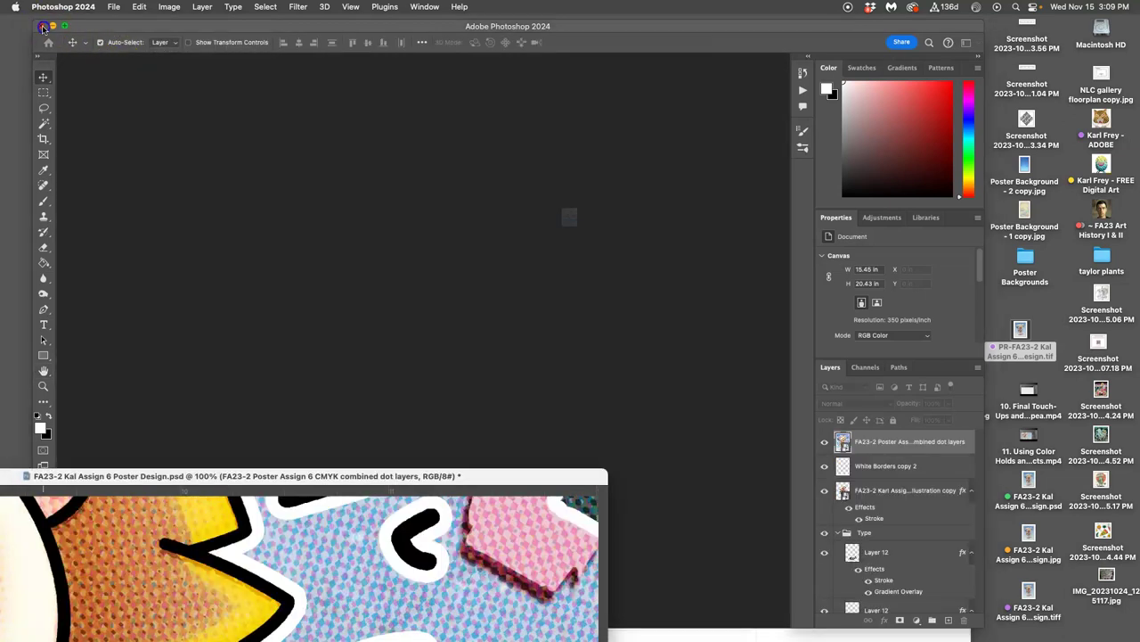
{"action": "left_click", "coordinate": [43, 27]}
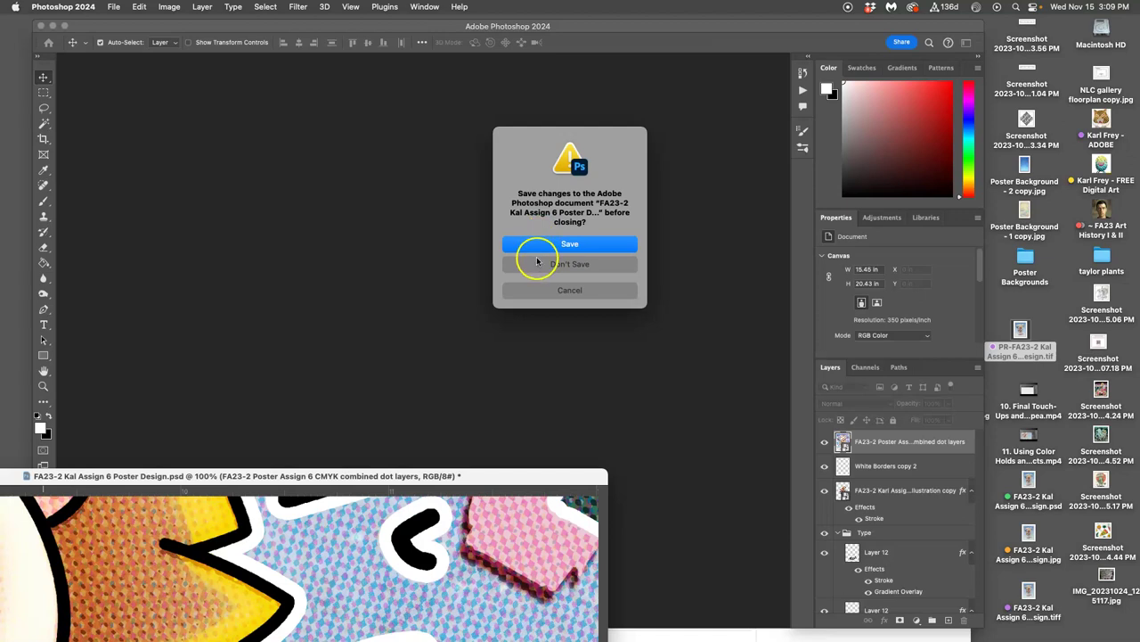